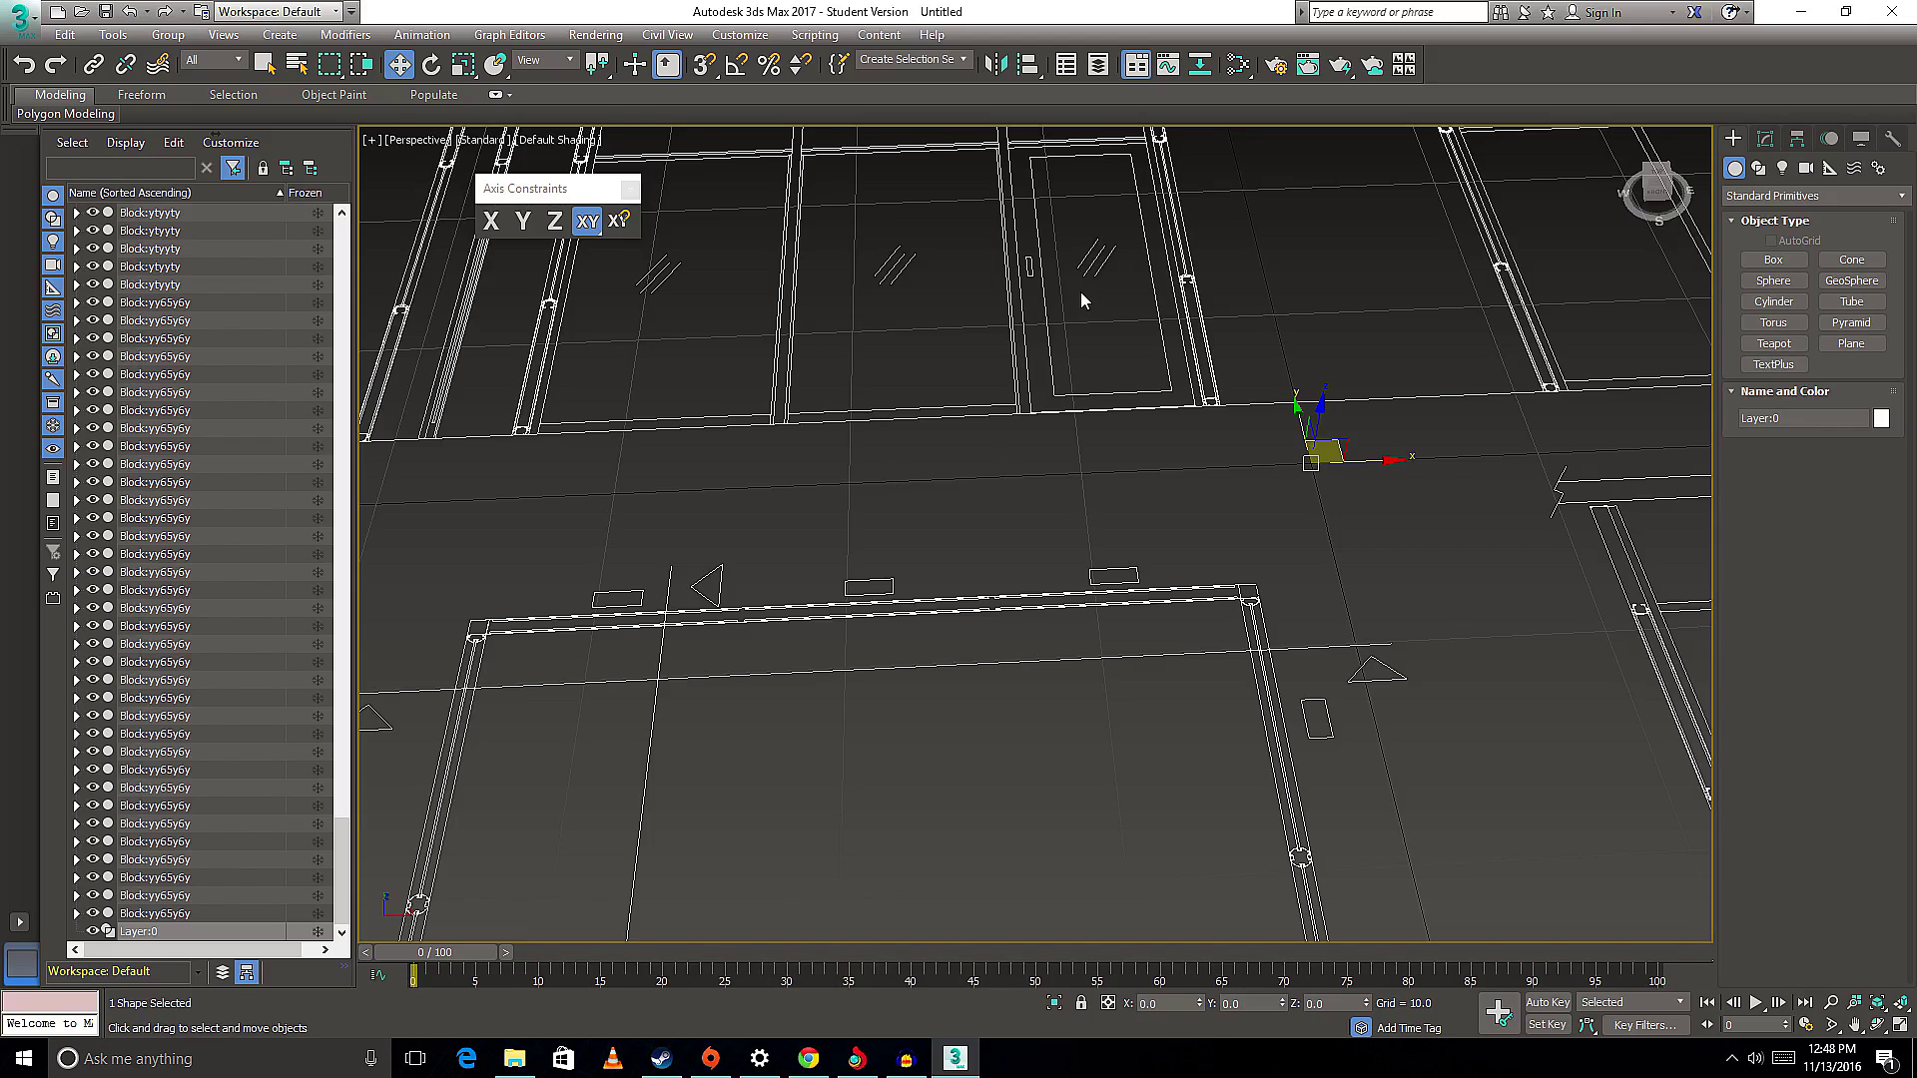
- Frame the whole imported window elevation drawing and close the floating Axis Constraints toolbar
scroll(1080, 292, "down", 10)
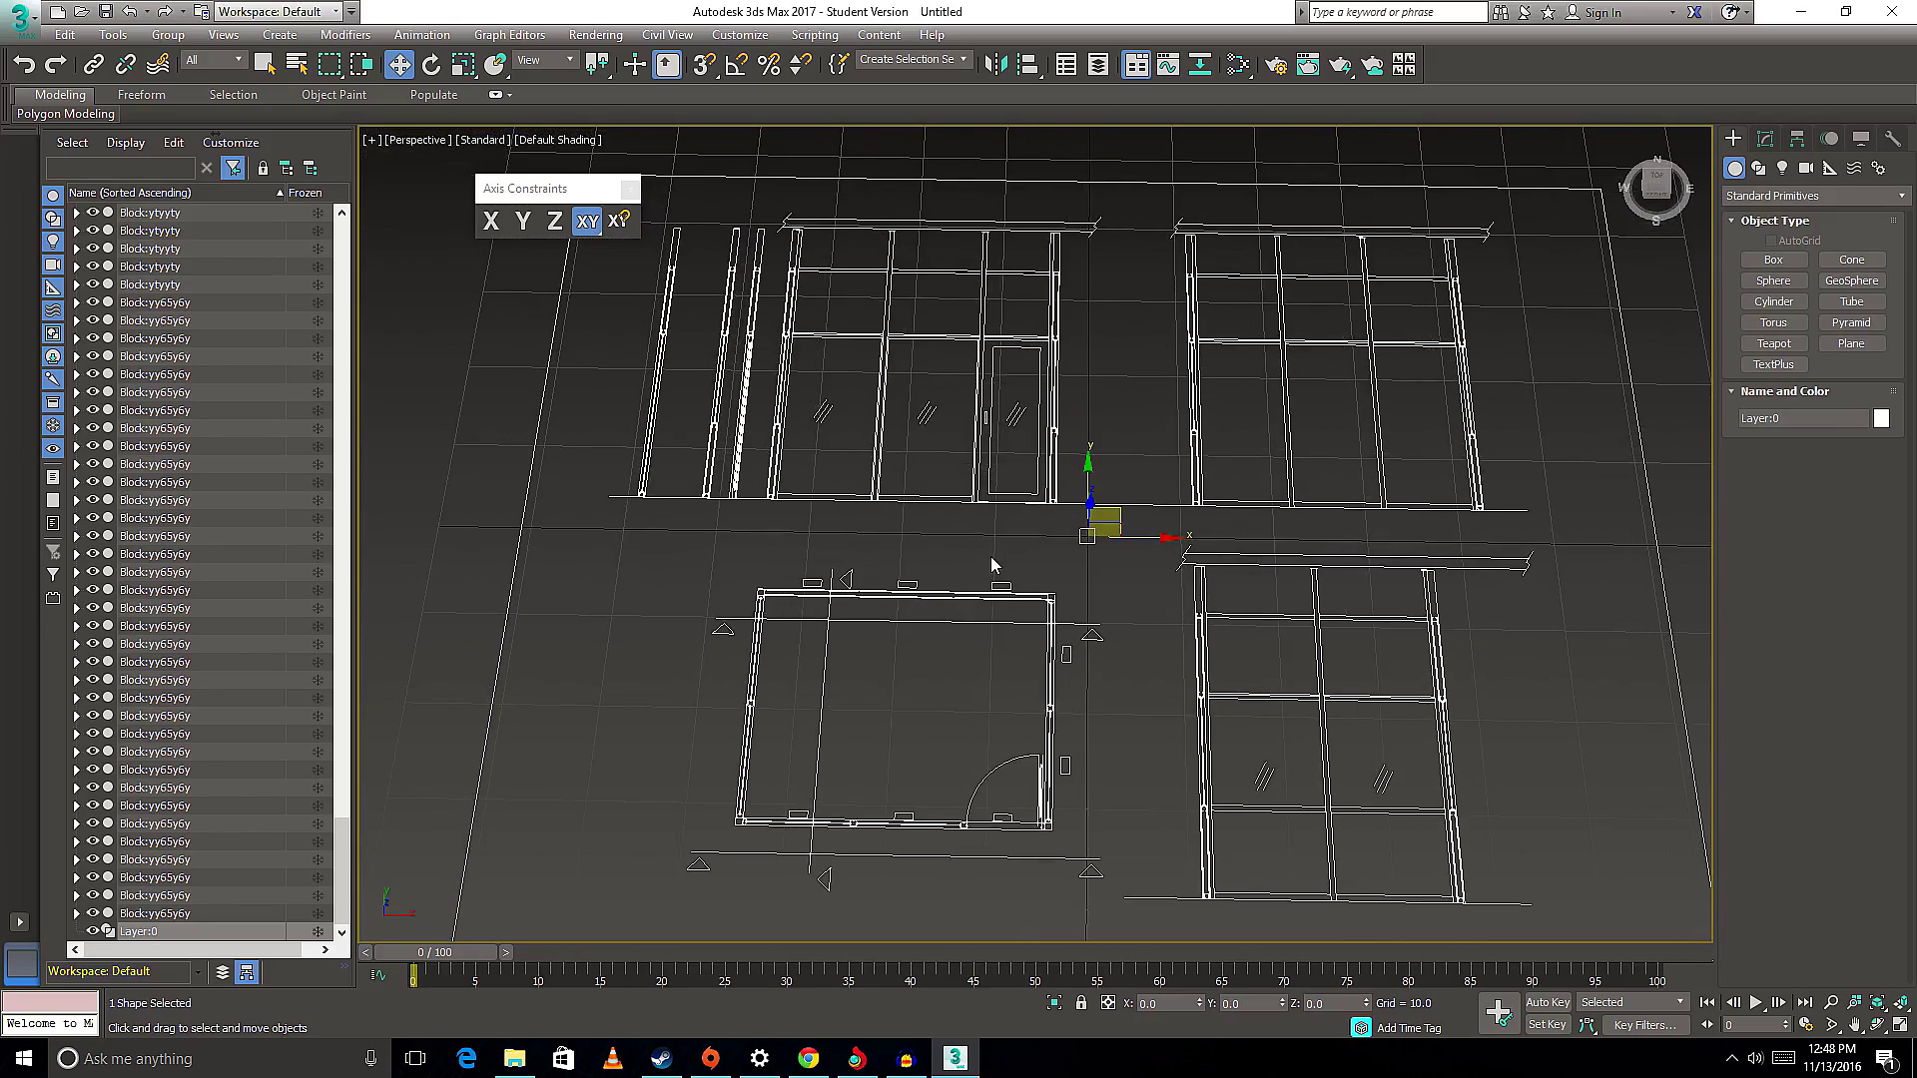
middle_click_drag(991, 564, 930, 509)
mouse_move(520, 188)
left_mouse_down()
mouse_move(629, 186)
mouse_move(481, 193)
left_mouse_up()
left_click(593, 196)
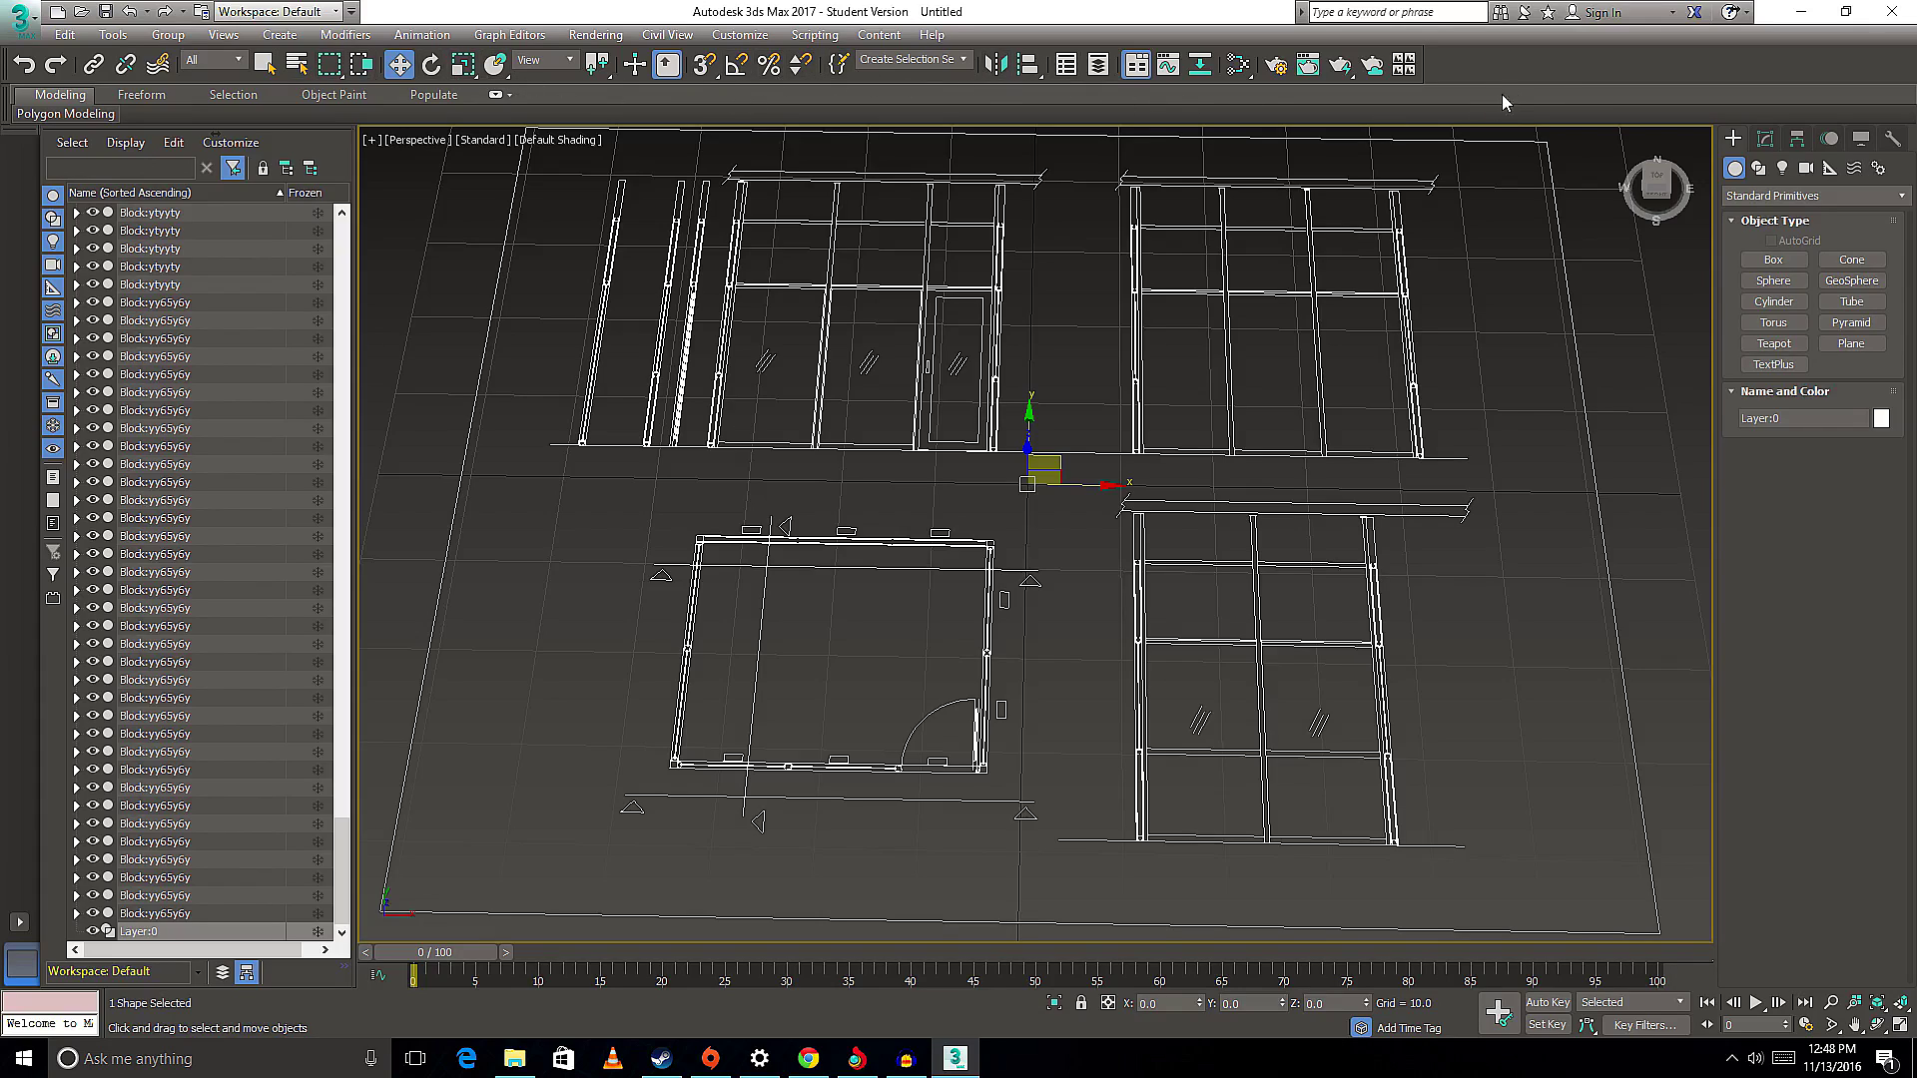
- Restore the Axis Constraints toolbar from the toolbar list and dock it beside the drawing
right_click(1450, 68)
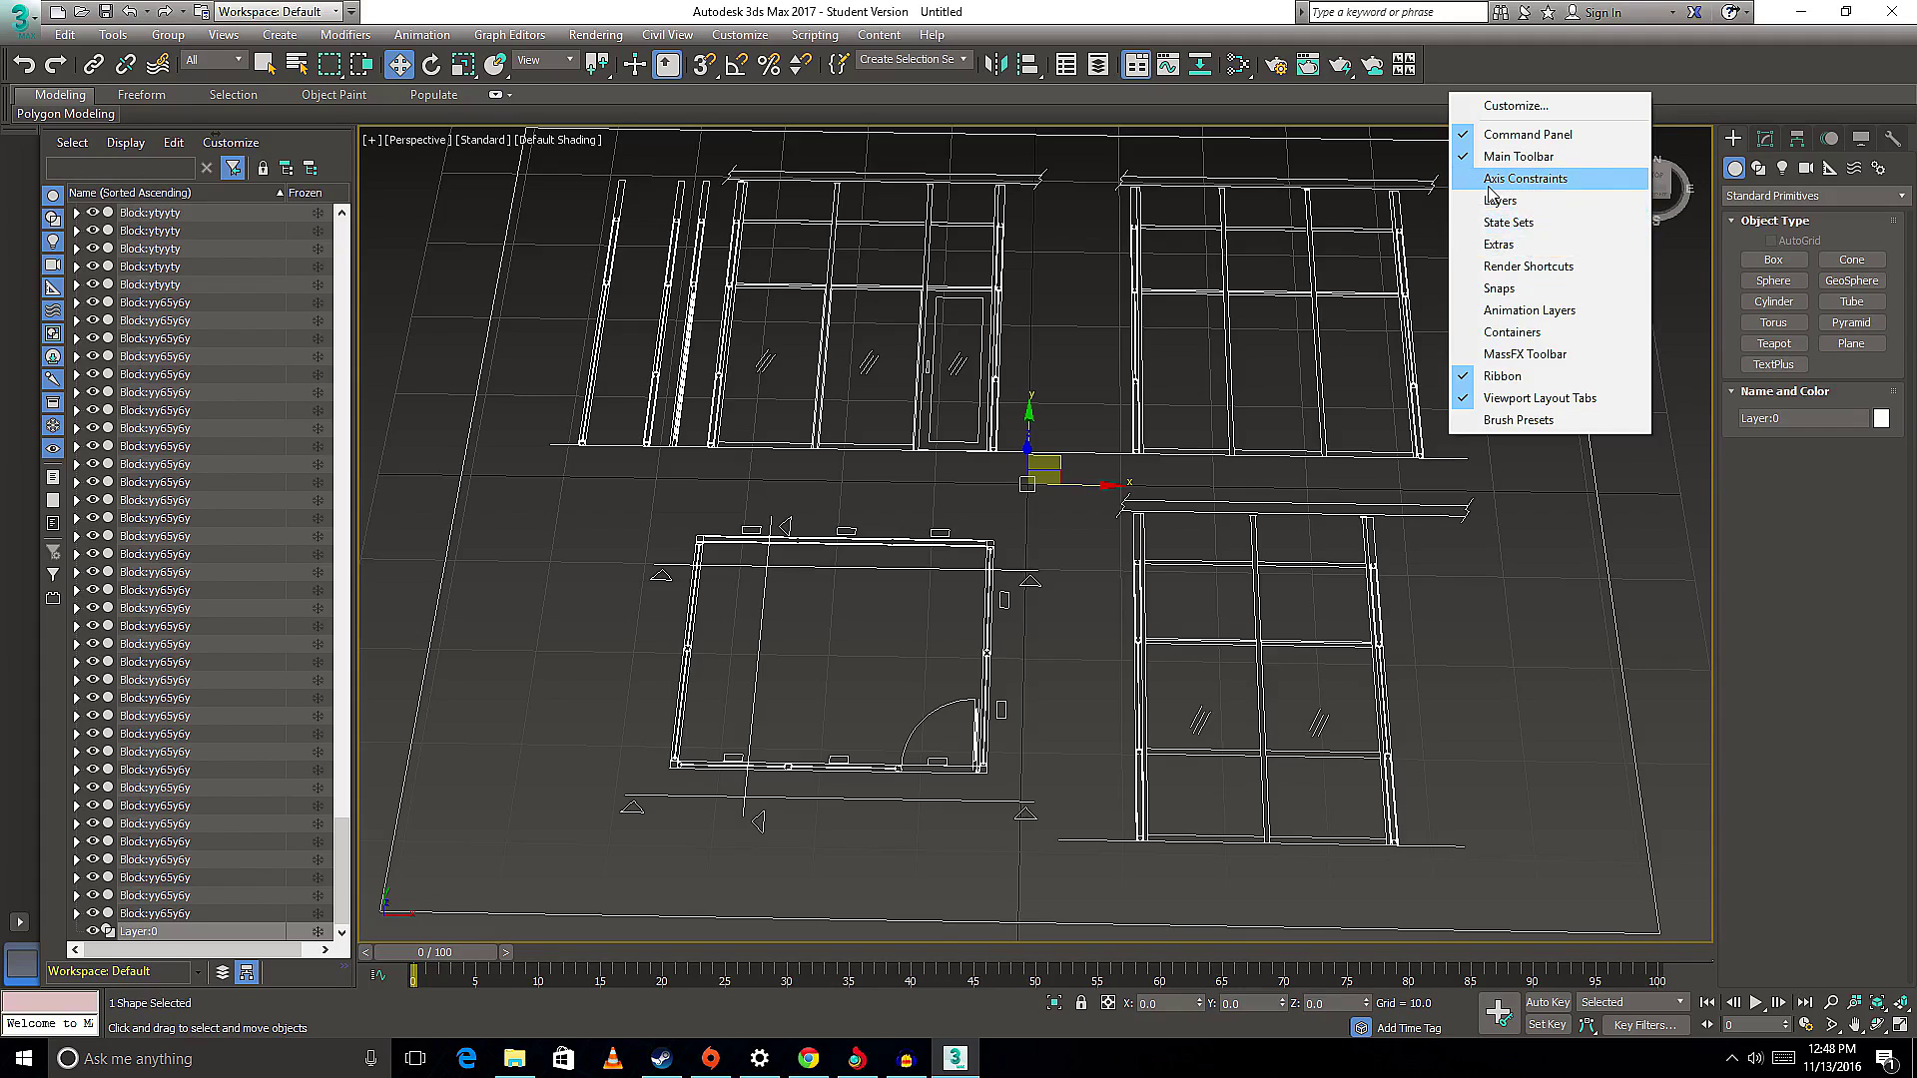
left_click(1563, 188)
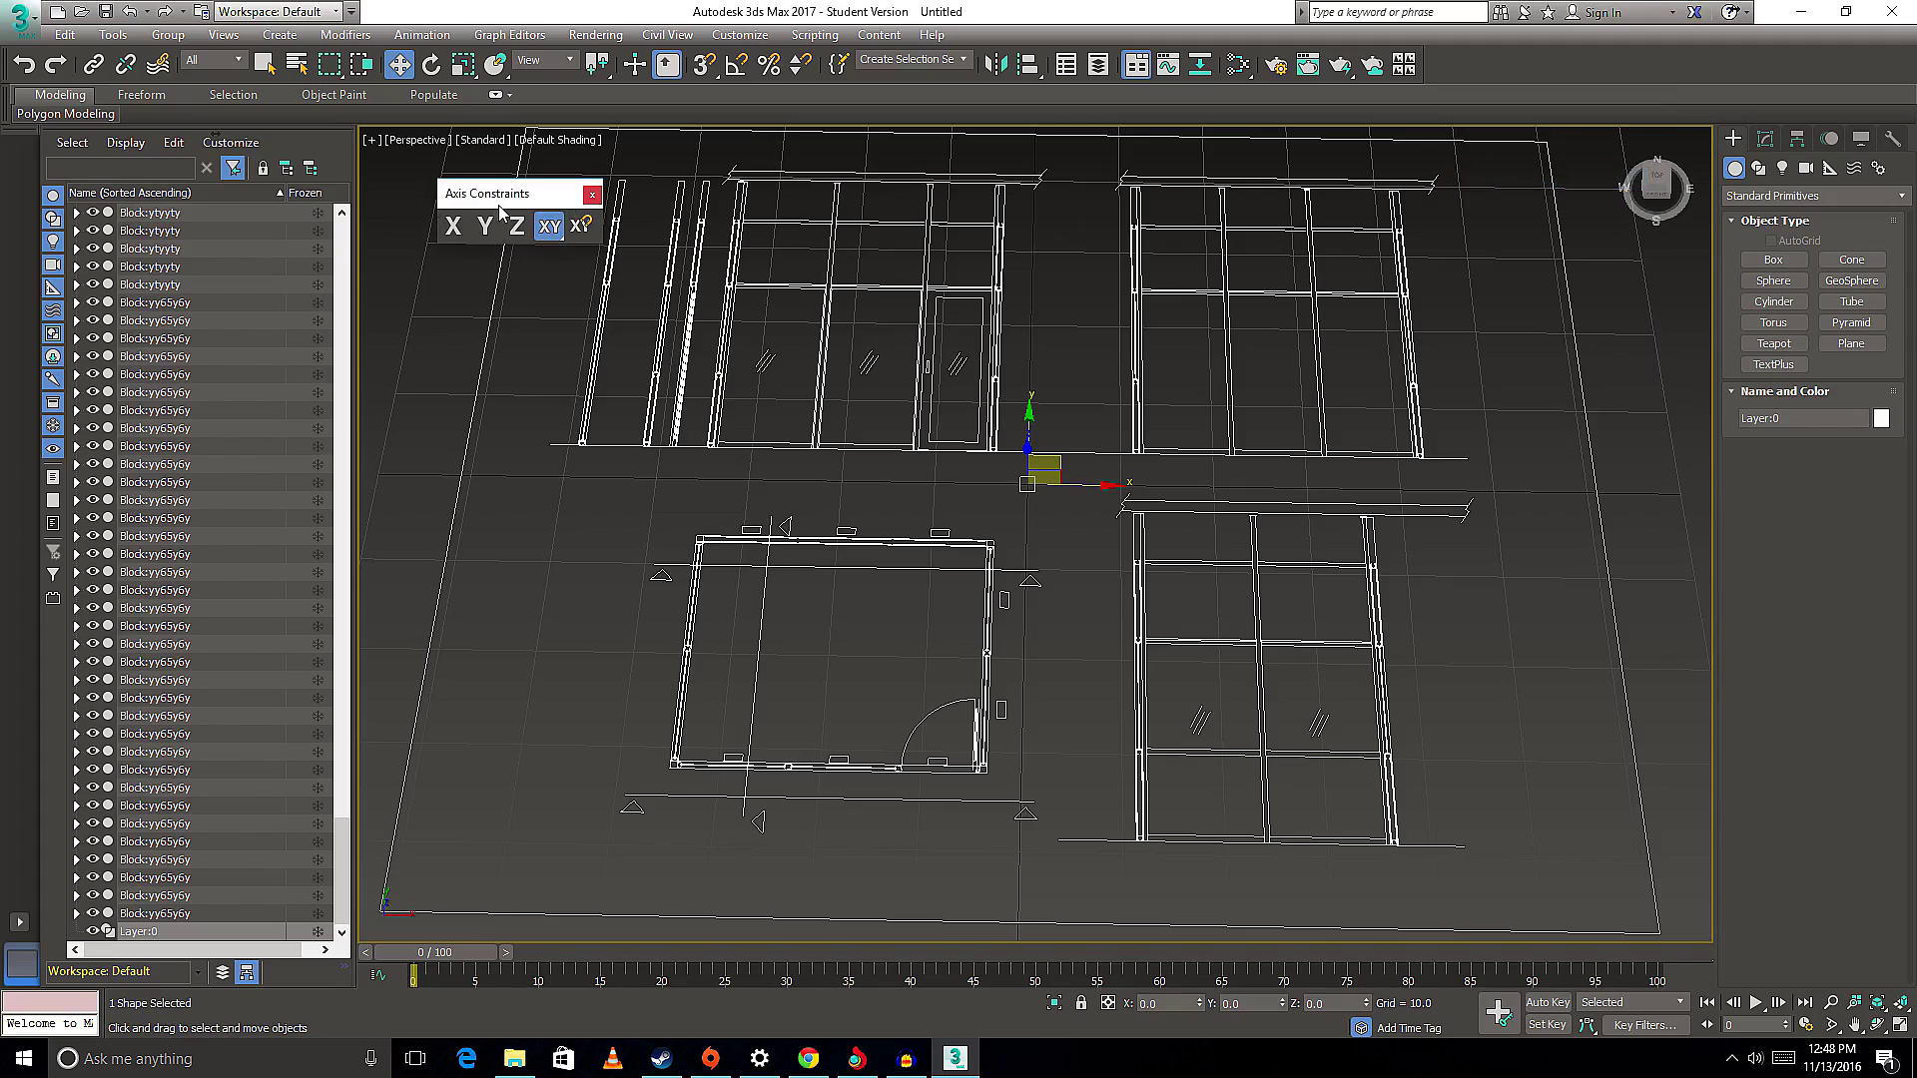
mouse_move(501, 209)
left_mouse_down()
mouse_move(457, 225)
mouse_move(469, 215)
left_mouse_up()
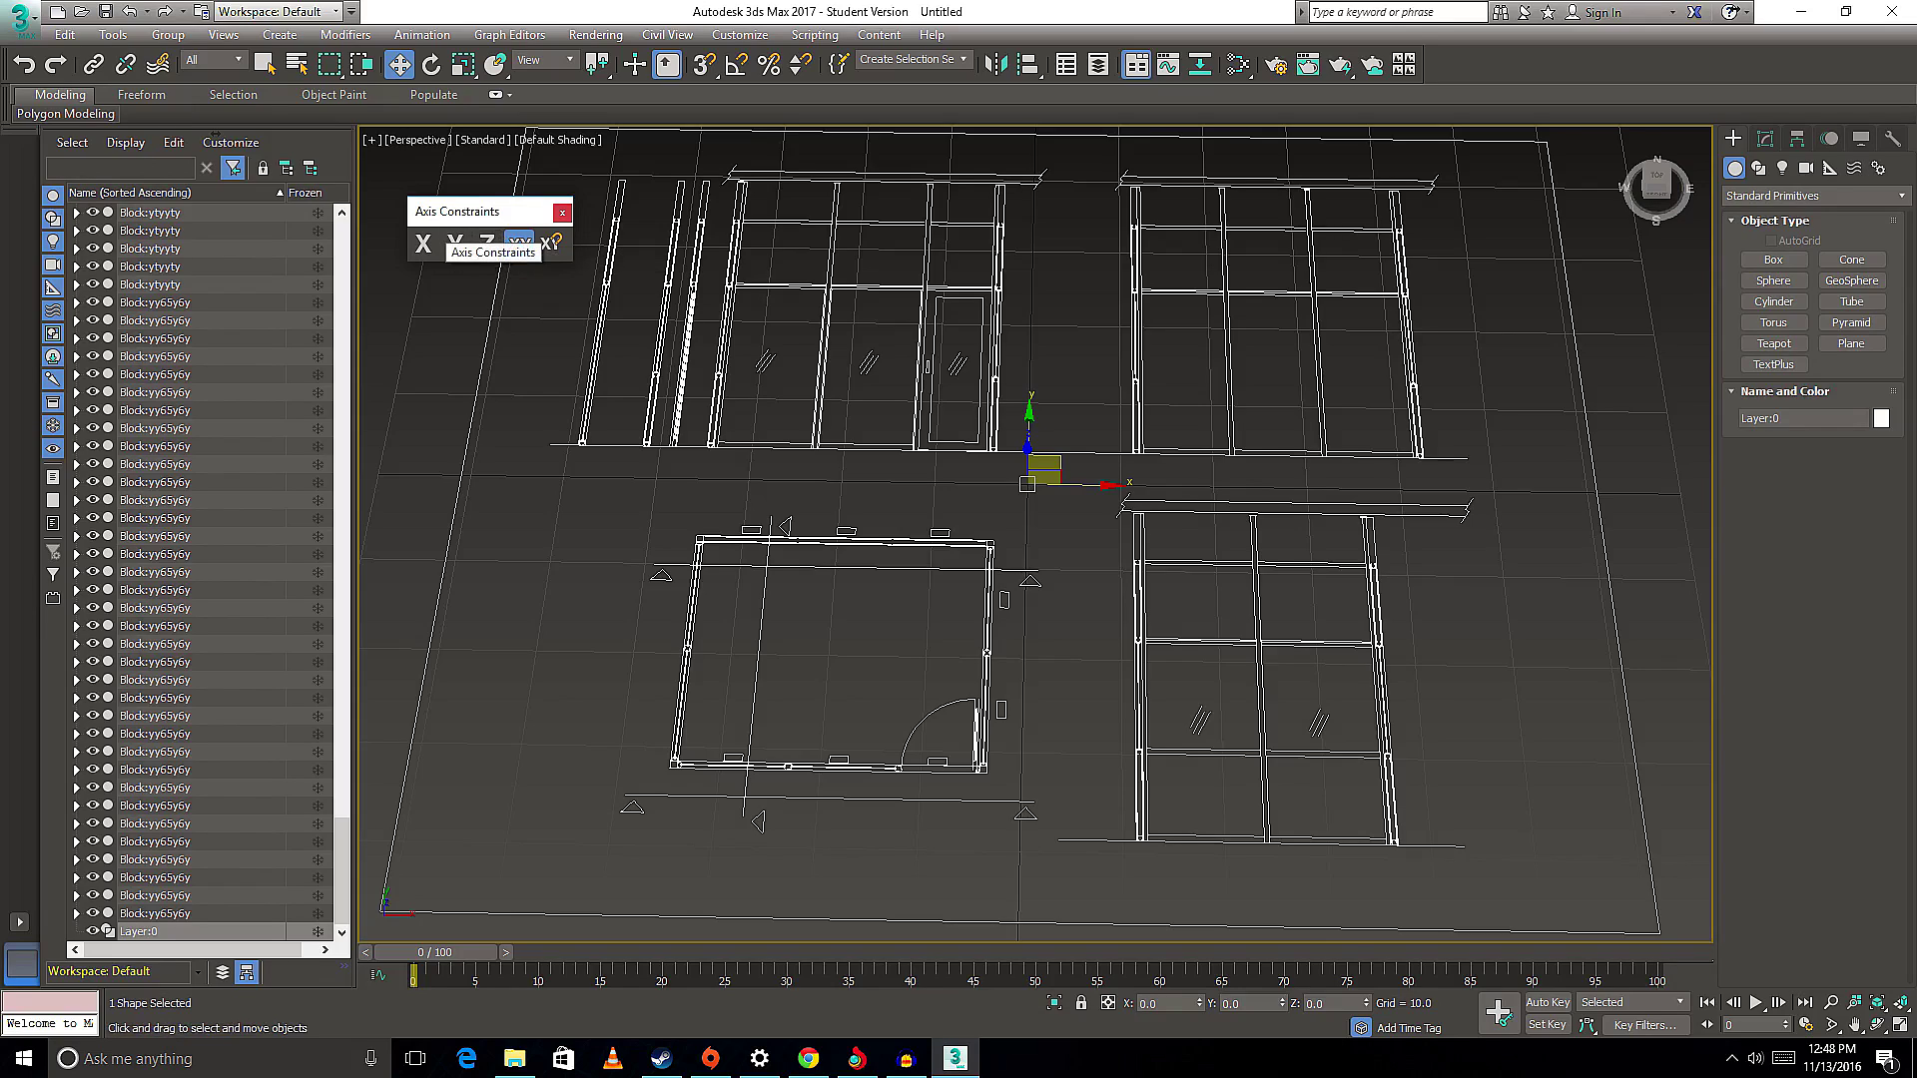
left_click_drag(469, 214, 464, 200)
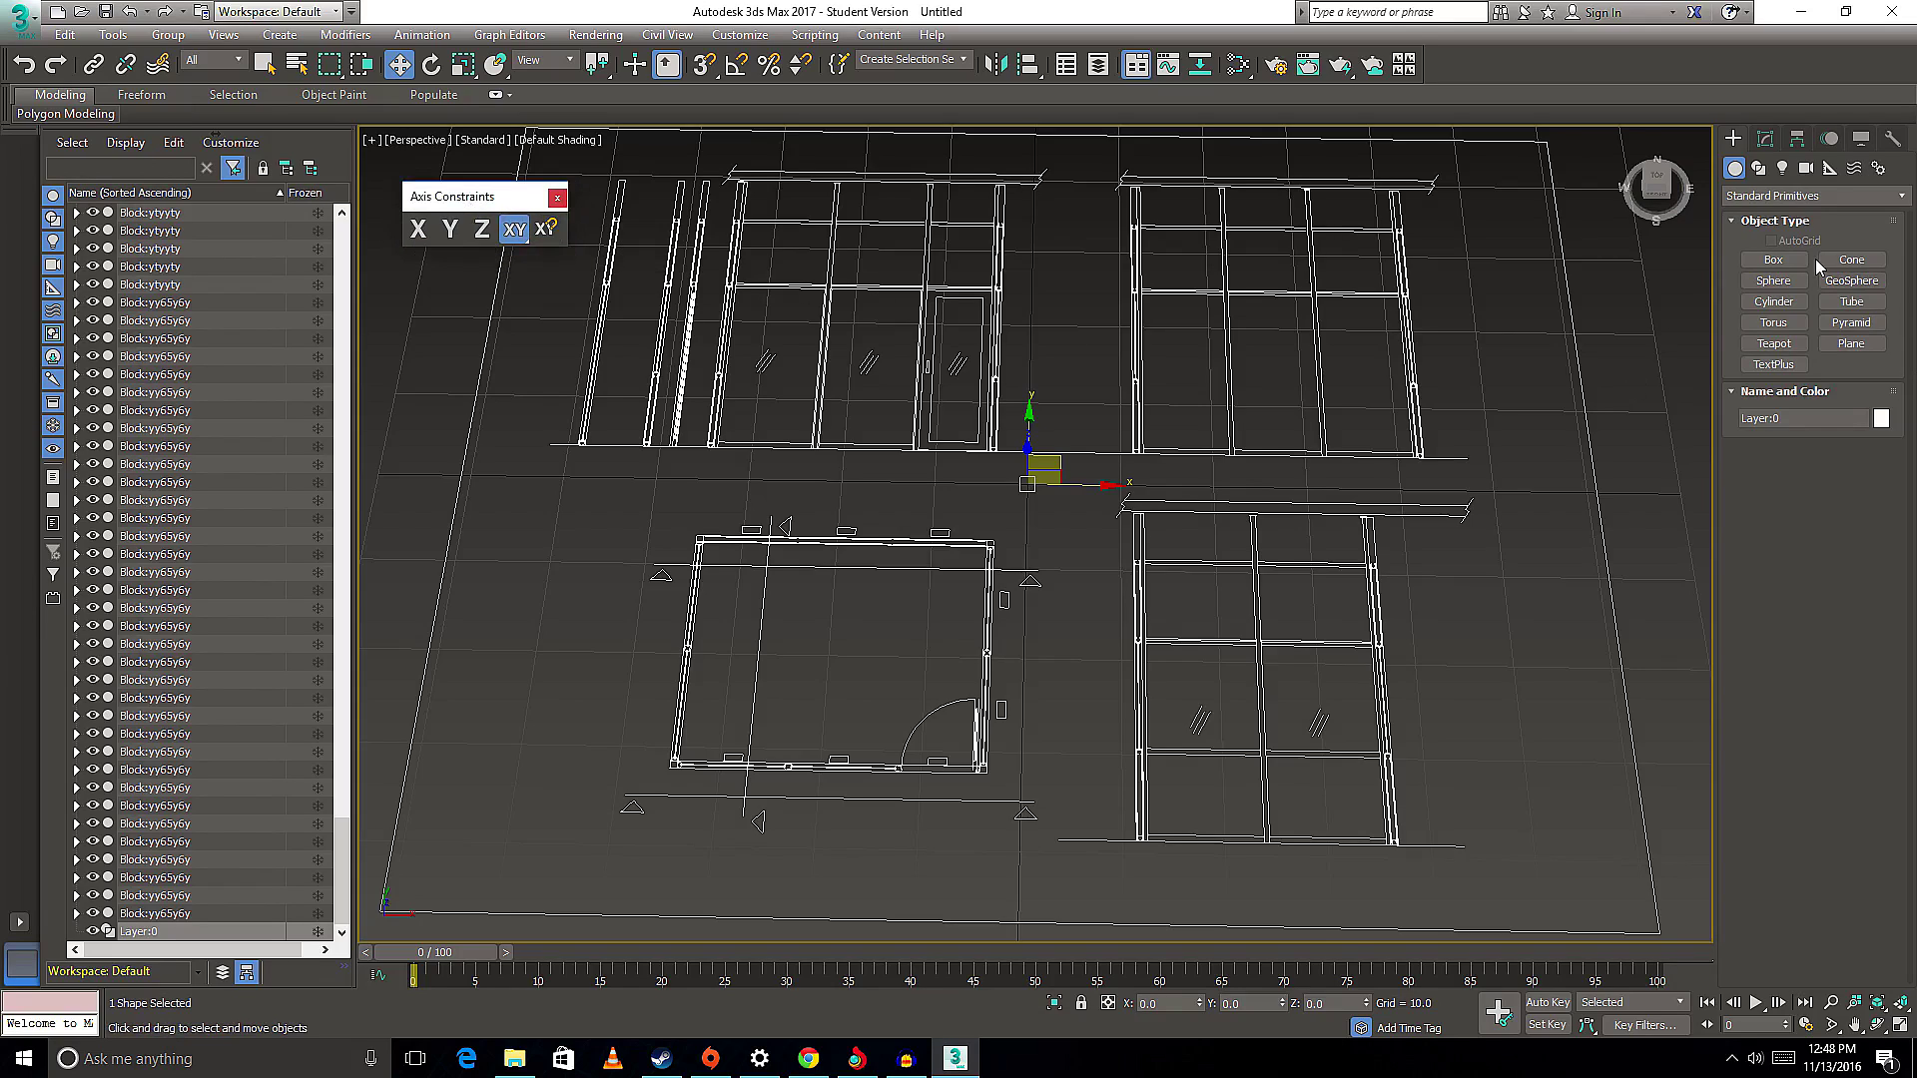
left_click(1773, 259)
- Pan and zoom out the view, leaving box creation for Select and Move
mouse_move(1056, 557)
middle_mouse_down()
mouse_move(1181, 539)
mouse_move(1048, 690)
middle_mouse_up()
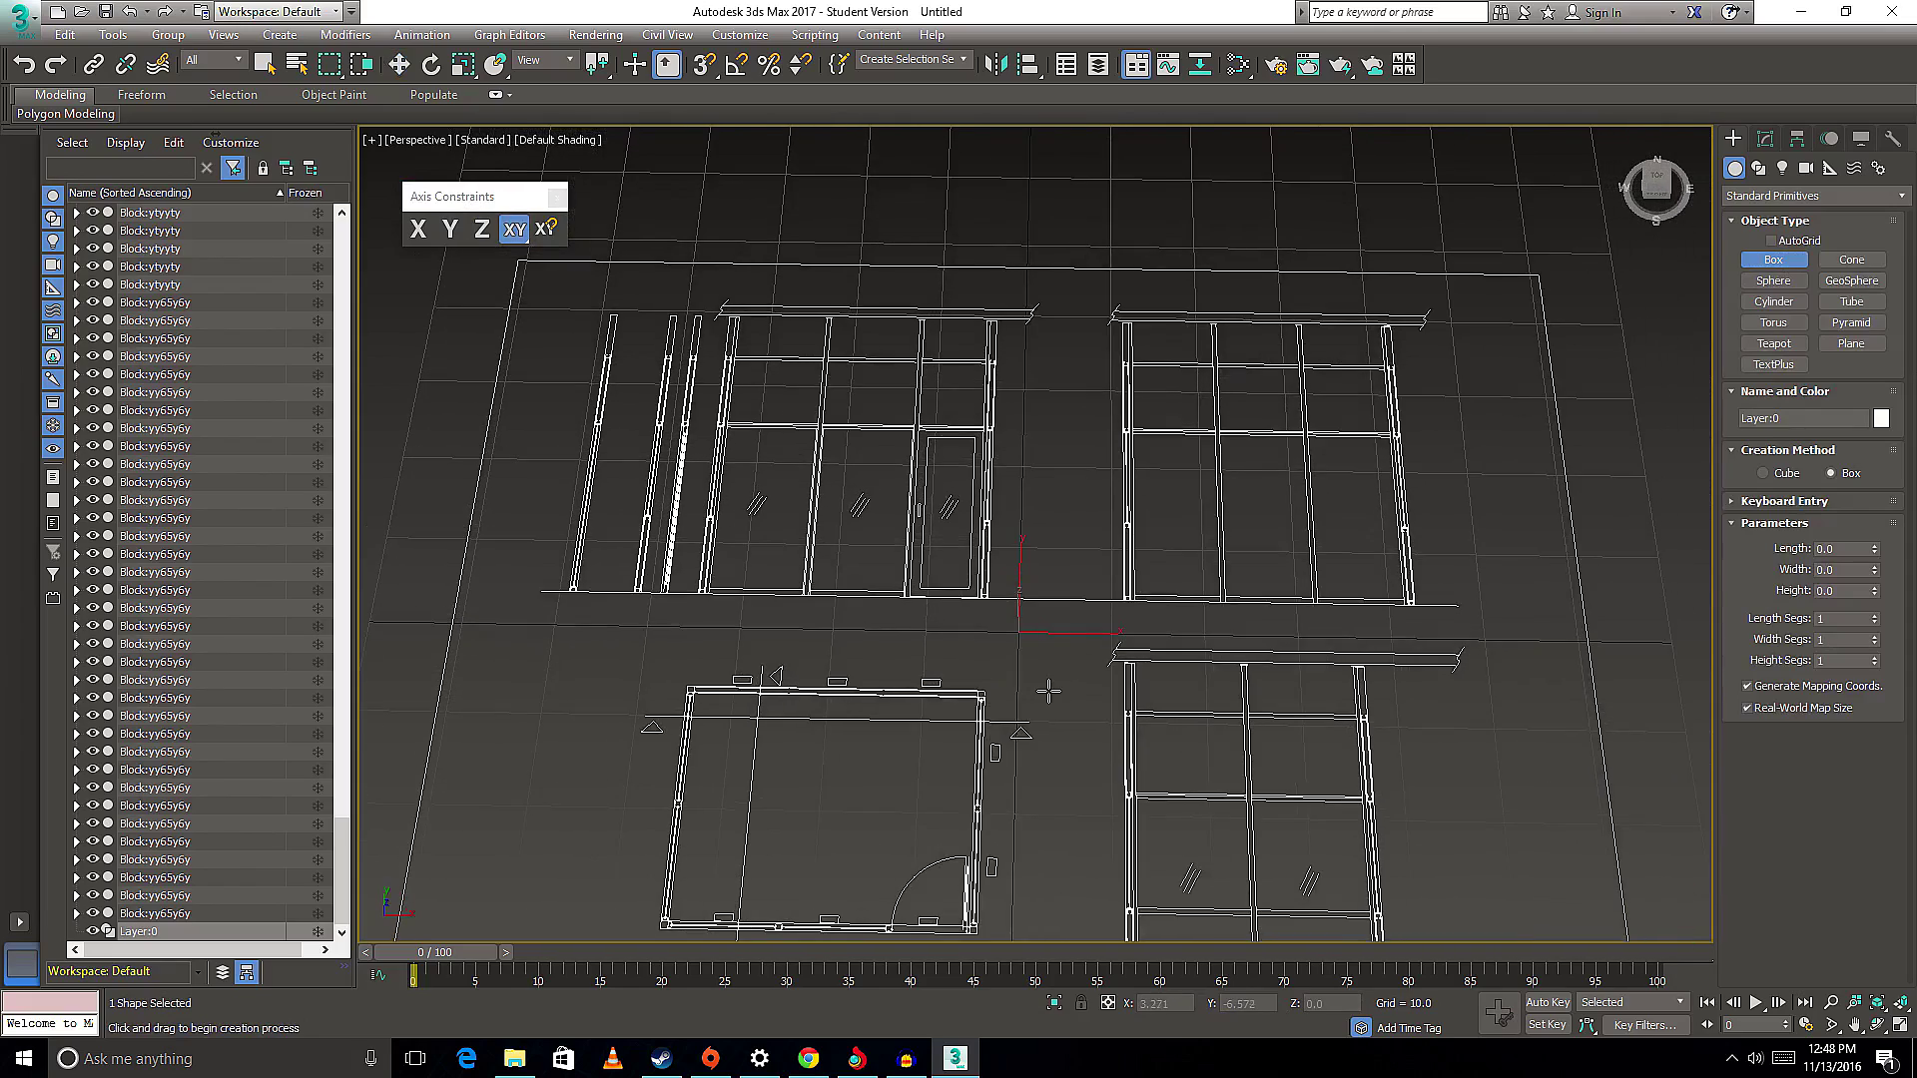
scroll(1121, 547, "down", 1)
scroll(1128, 549, "down", 2)
key("w")
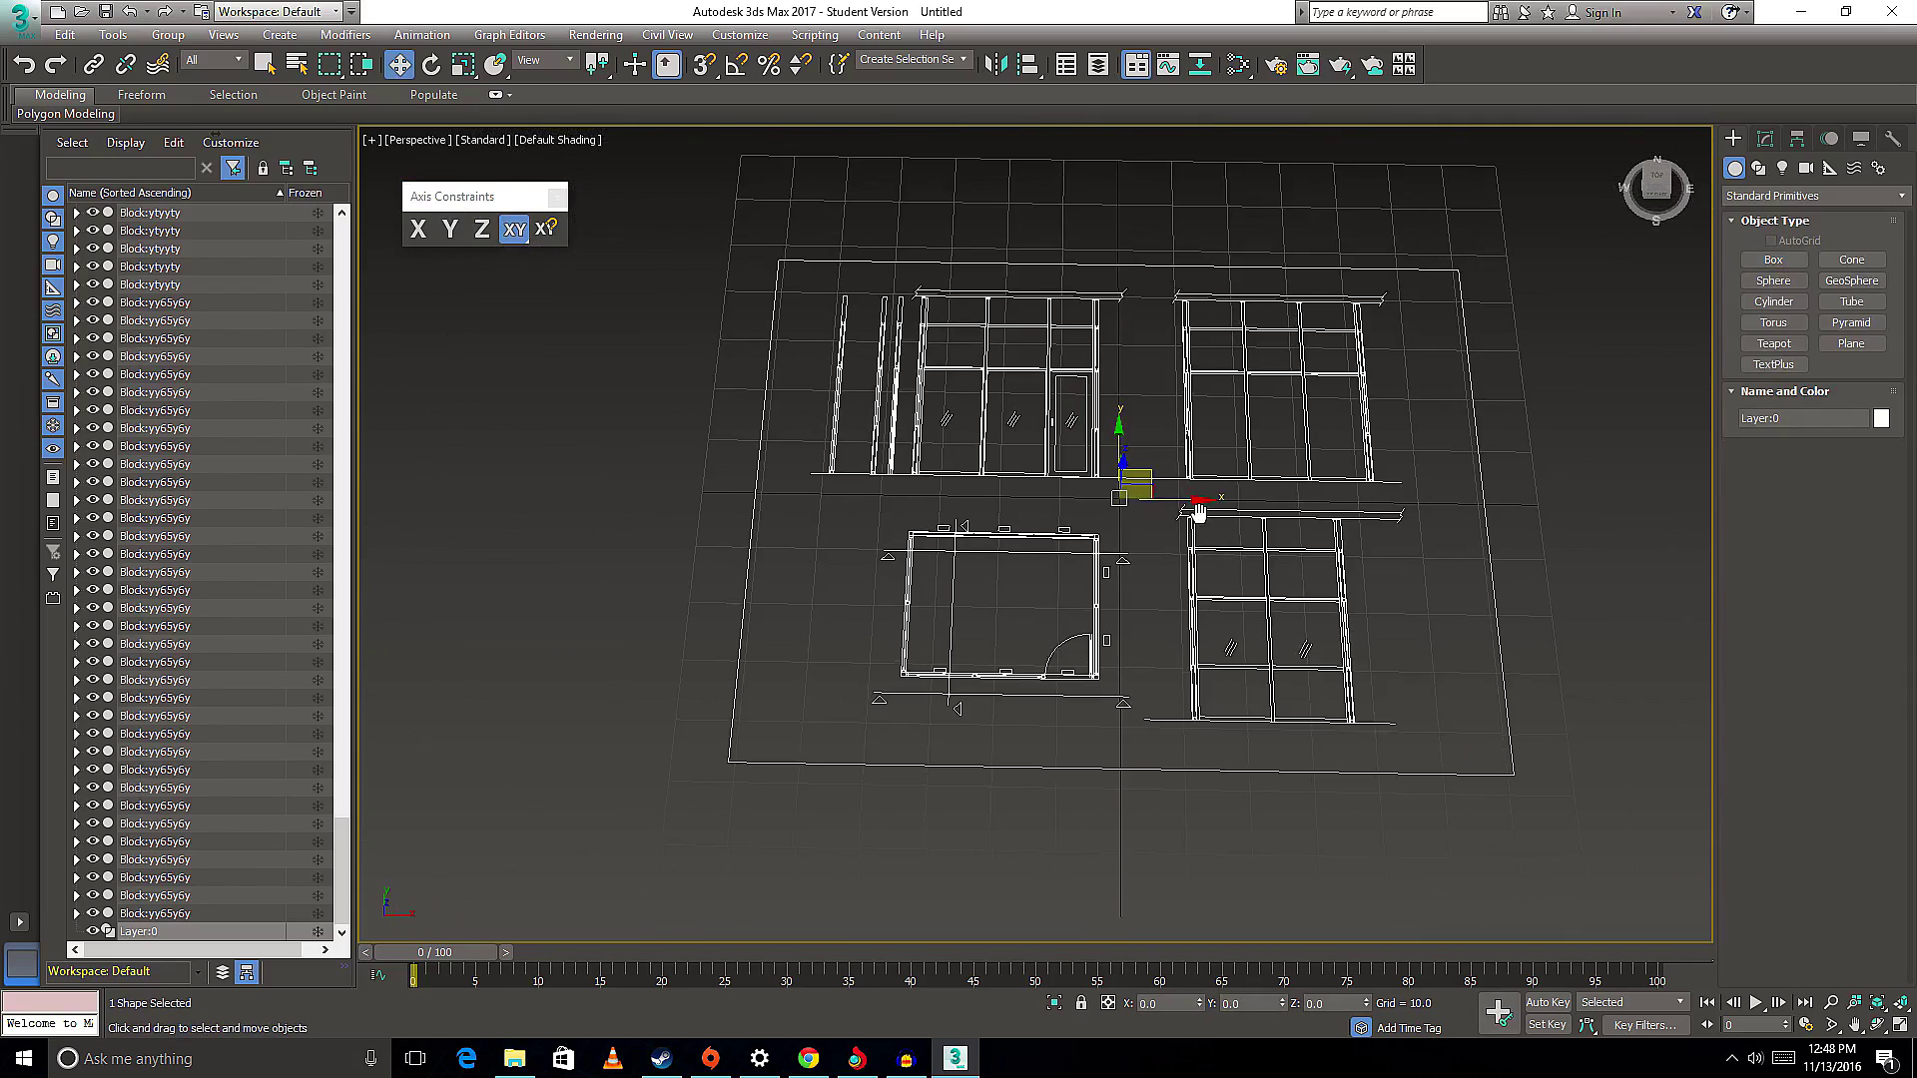
middle_click_drag(1197, 513, 1186, 469)
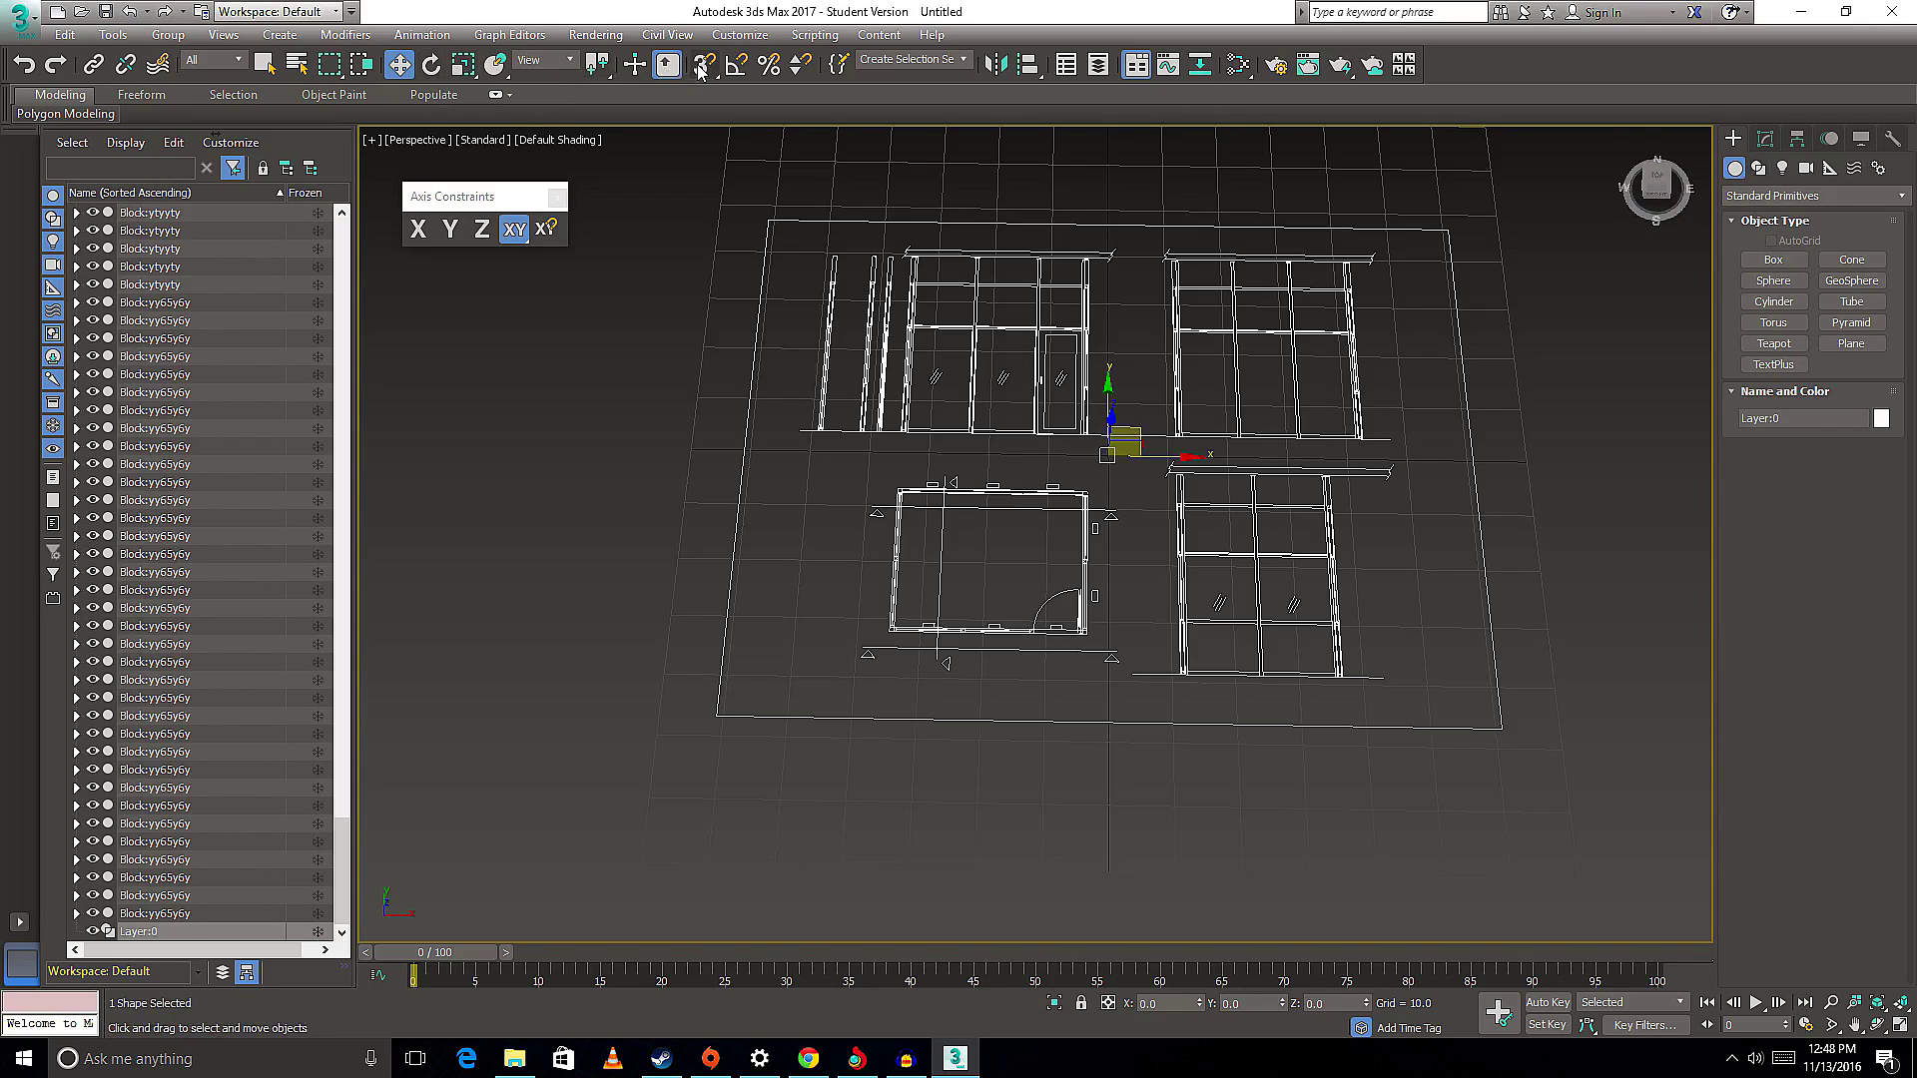
- Switch the Snaps Toggle to 3D, activate the Box tool, and zoom onto the upper-right window
left_click_drag(703, 64, 700, 170)
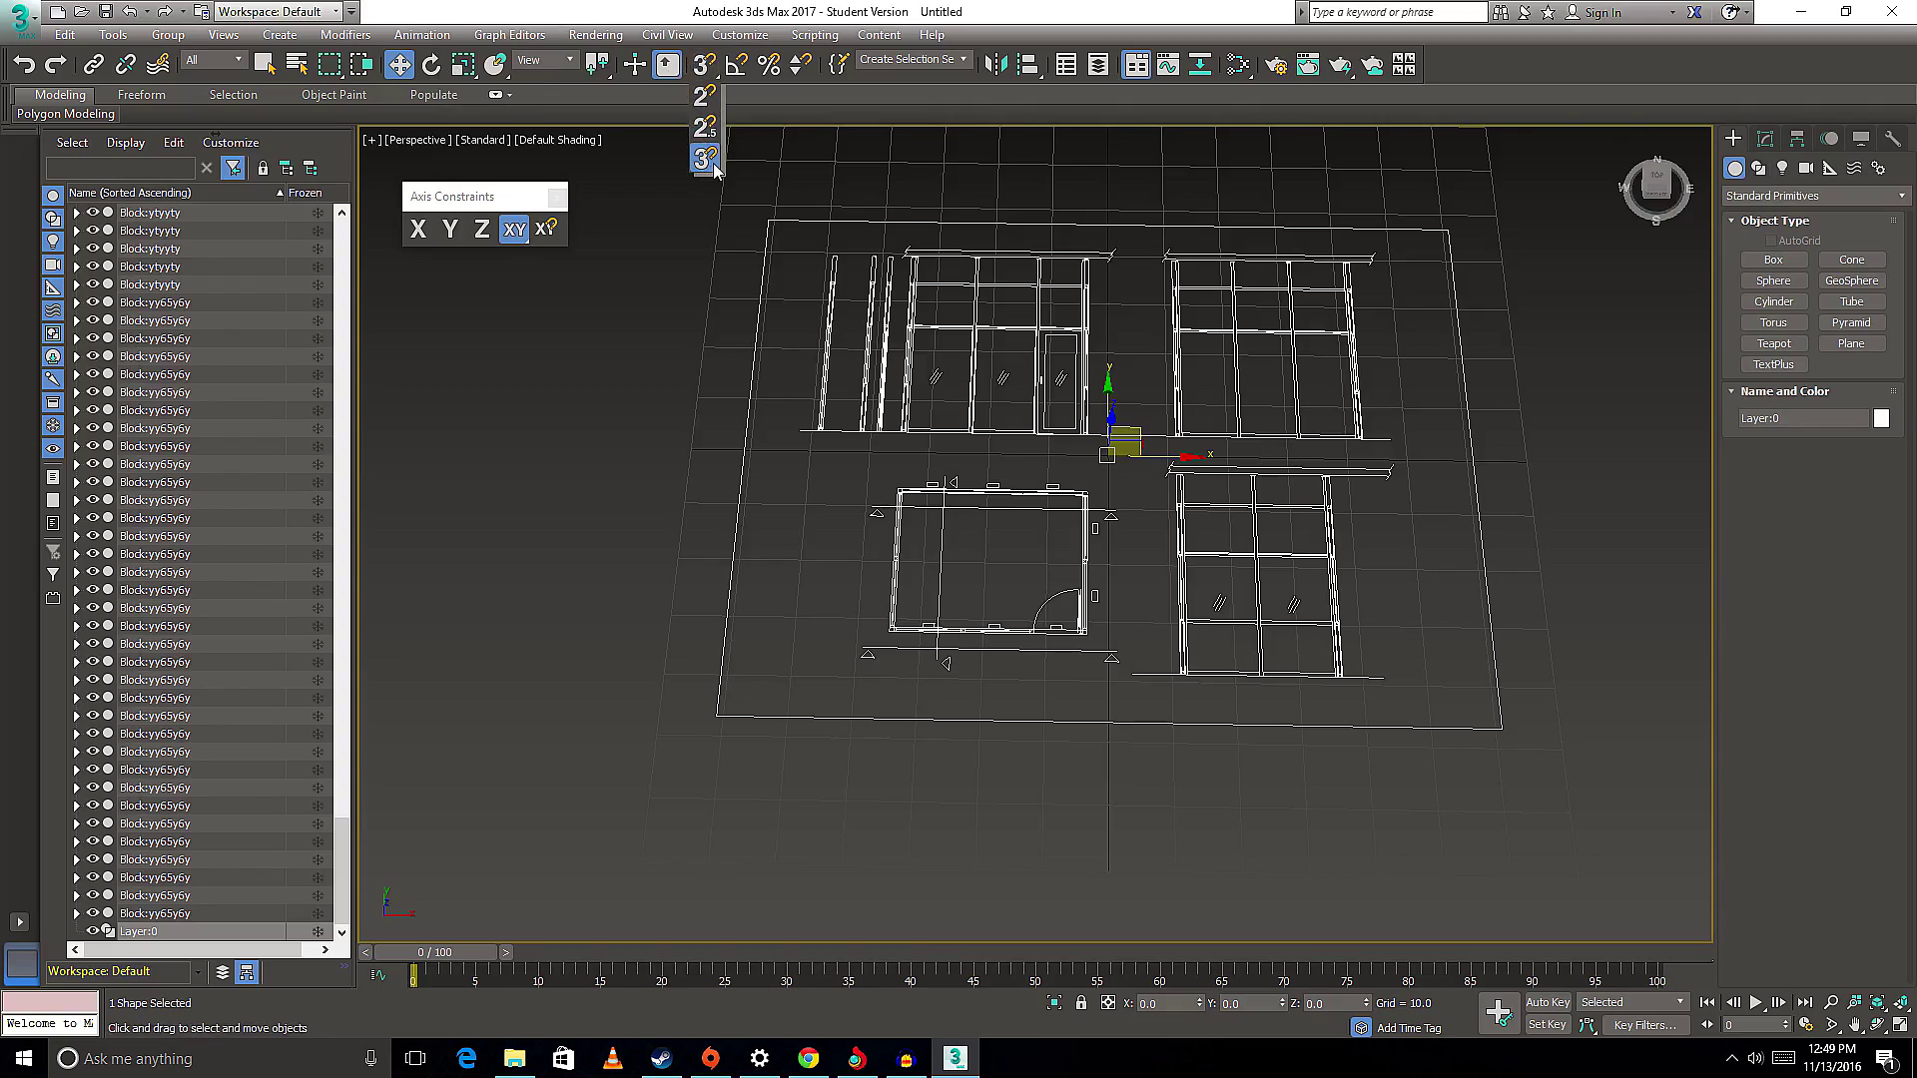
left_click_drag(714, 170, 714, 169)
mouse_move(1040, 449)
middle_mouse_down()
mouse_move(991, 615)
mouse_move(1038, 649)
mouse_move(1191, 513)
mouse_move(959, 620)
mouse_move(804, 475)
mouse_move(933, 308)
middle_mouse_up()
scroll(992, 615, "up", 3)
left_click(1773, 260)
scroll(933, 308, "down", 3)
scroll(749, 450, "up", 3)
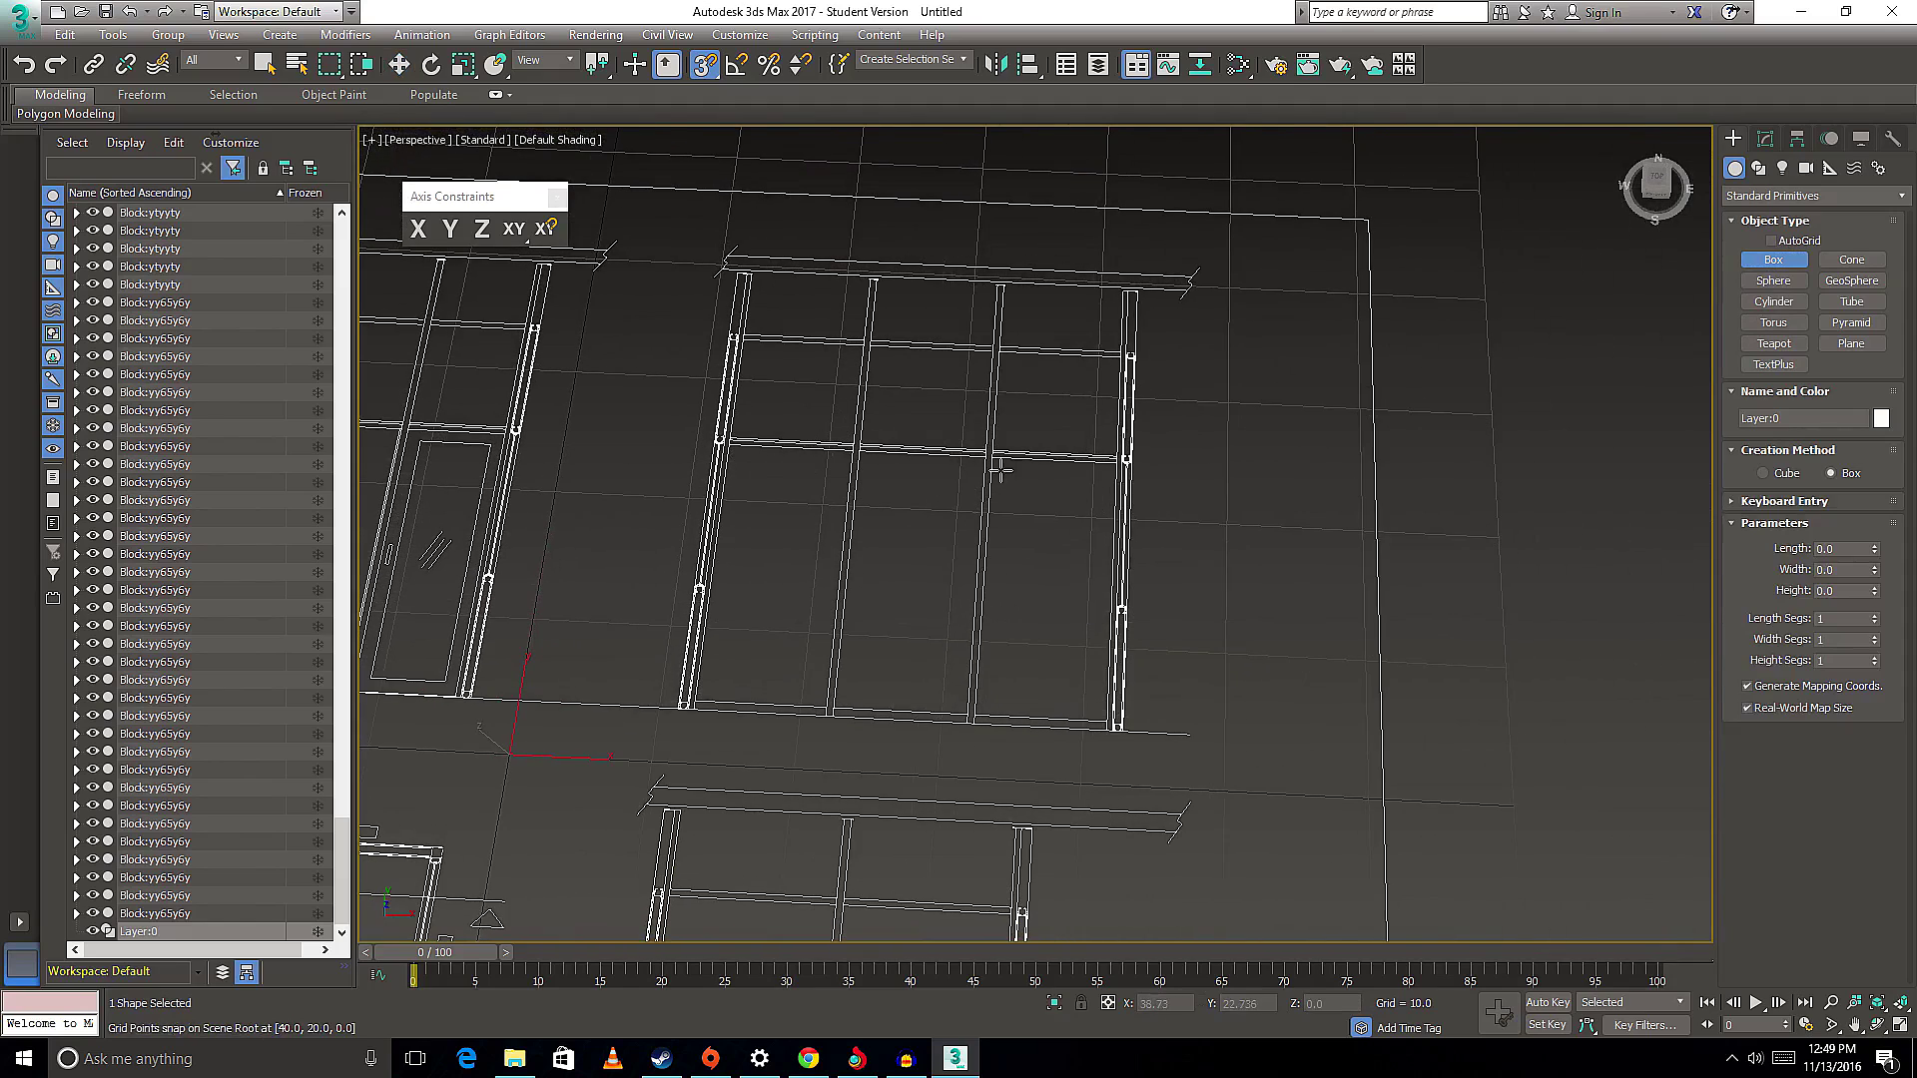
scroll(1018, 406, "up", 2)
scroll(958, 391, "up", 3)
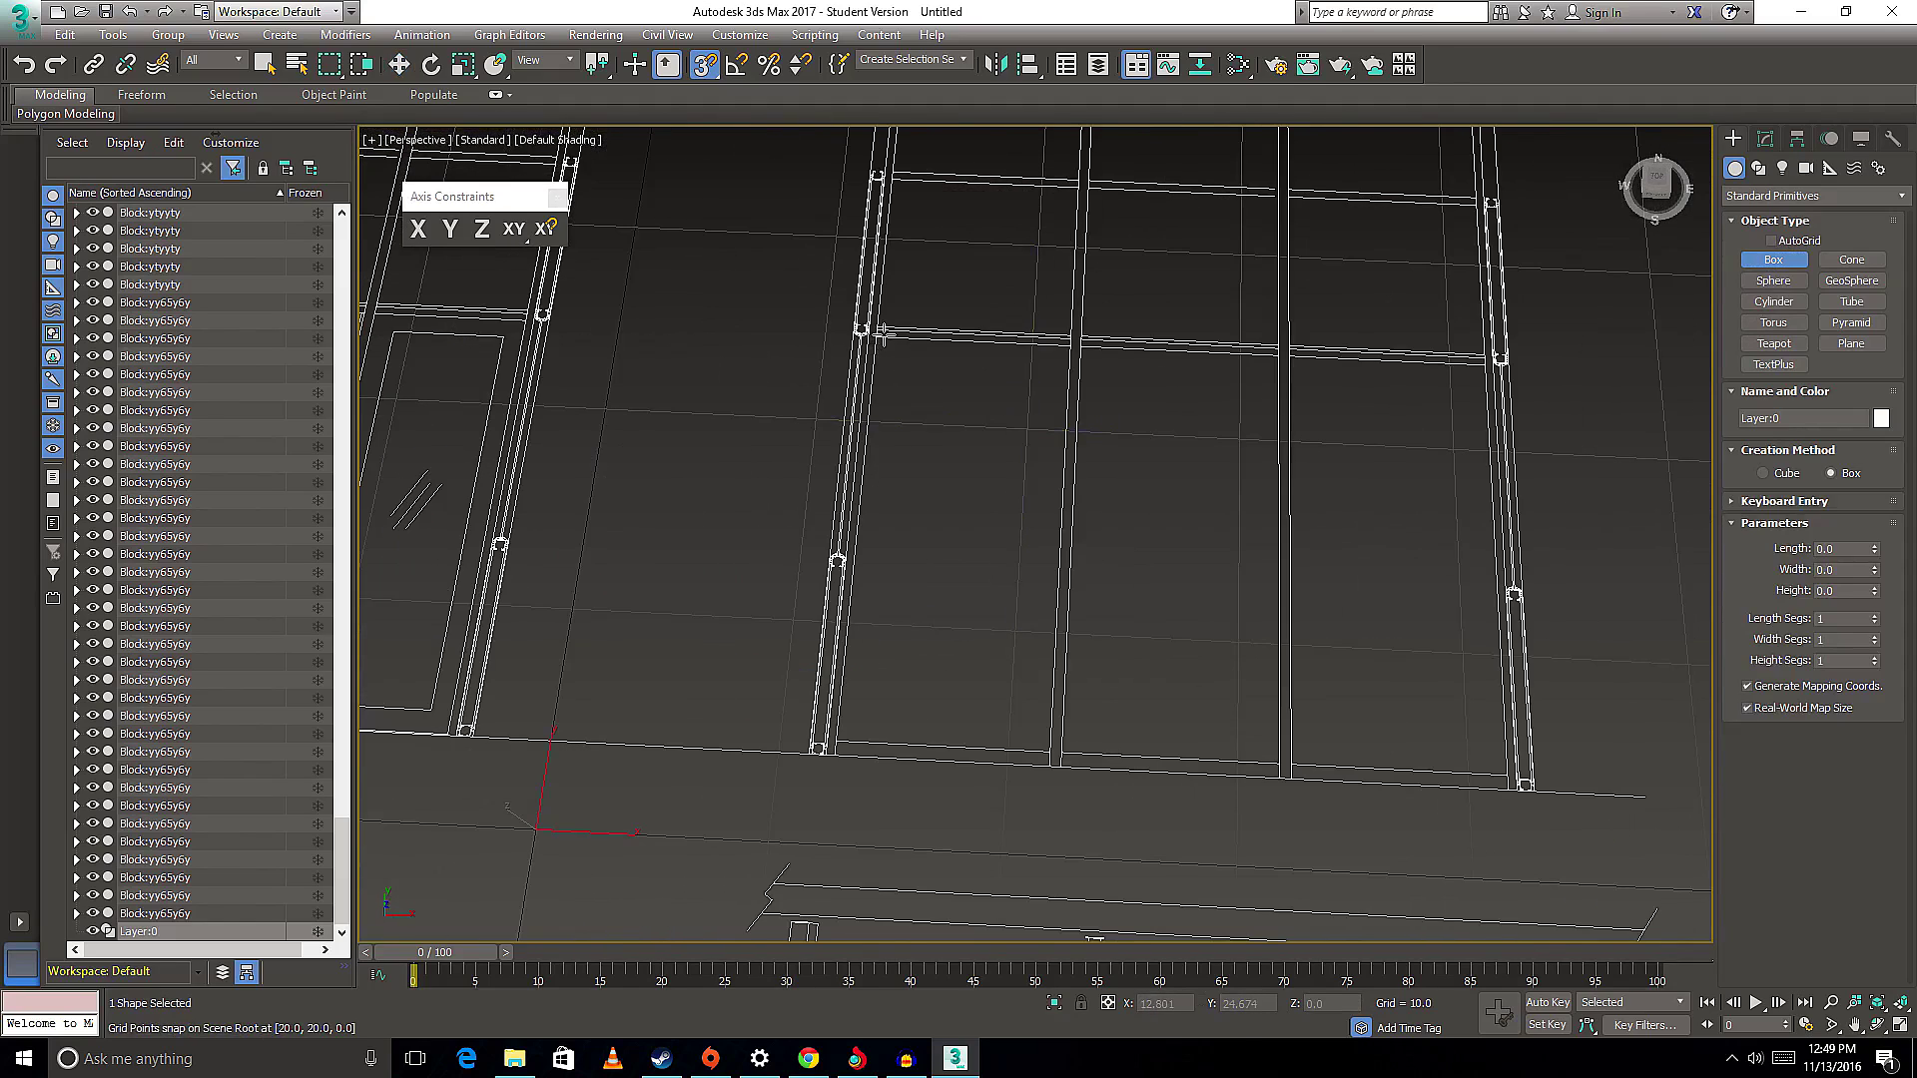
- Set snapping to Vertex only, then draw flat Box001 (19.972 × 9.365) across one tall pane
right_click(707, 65)
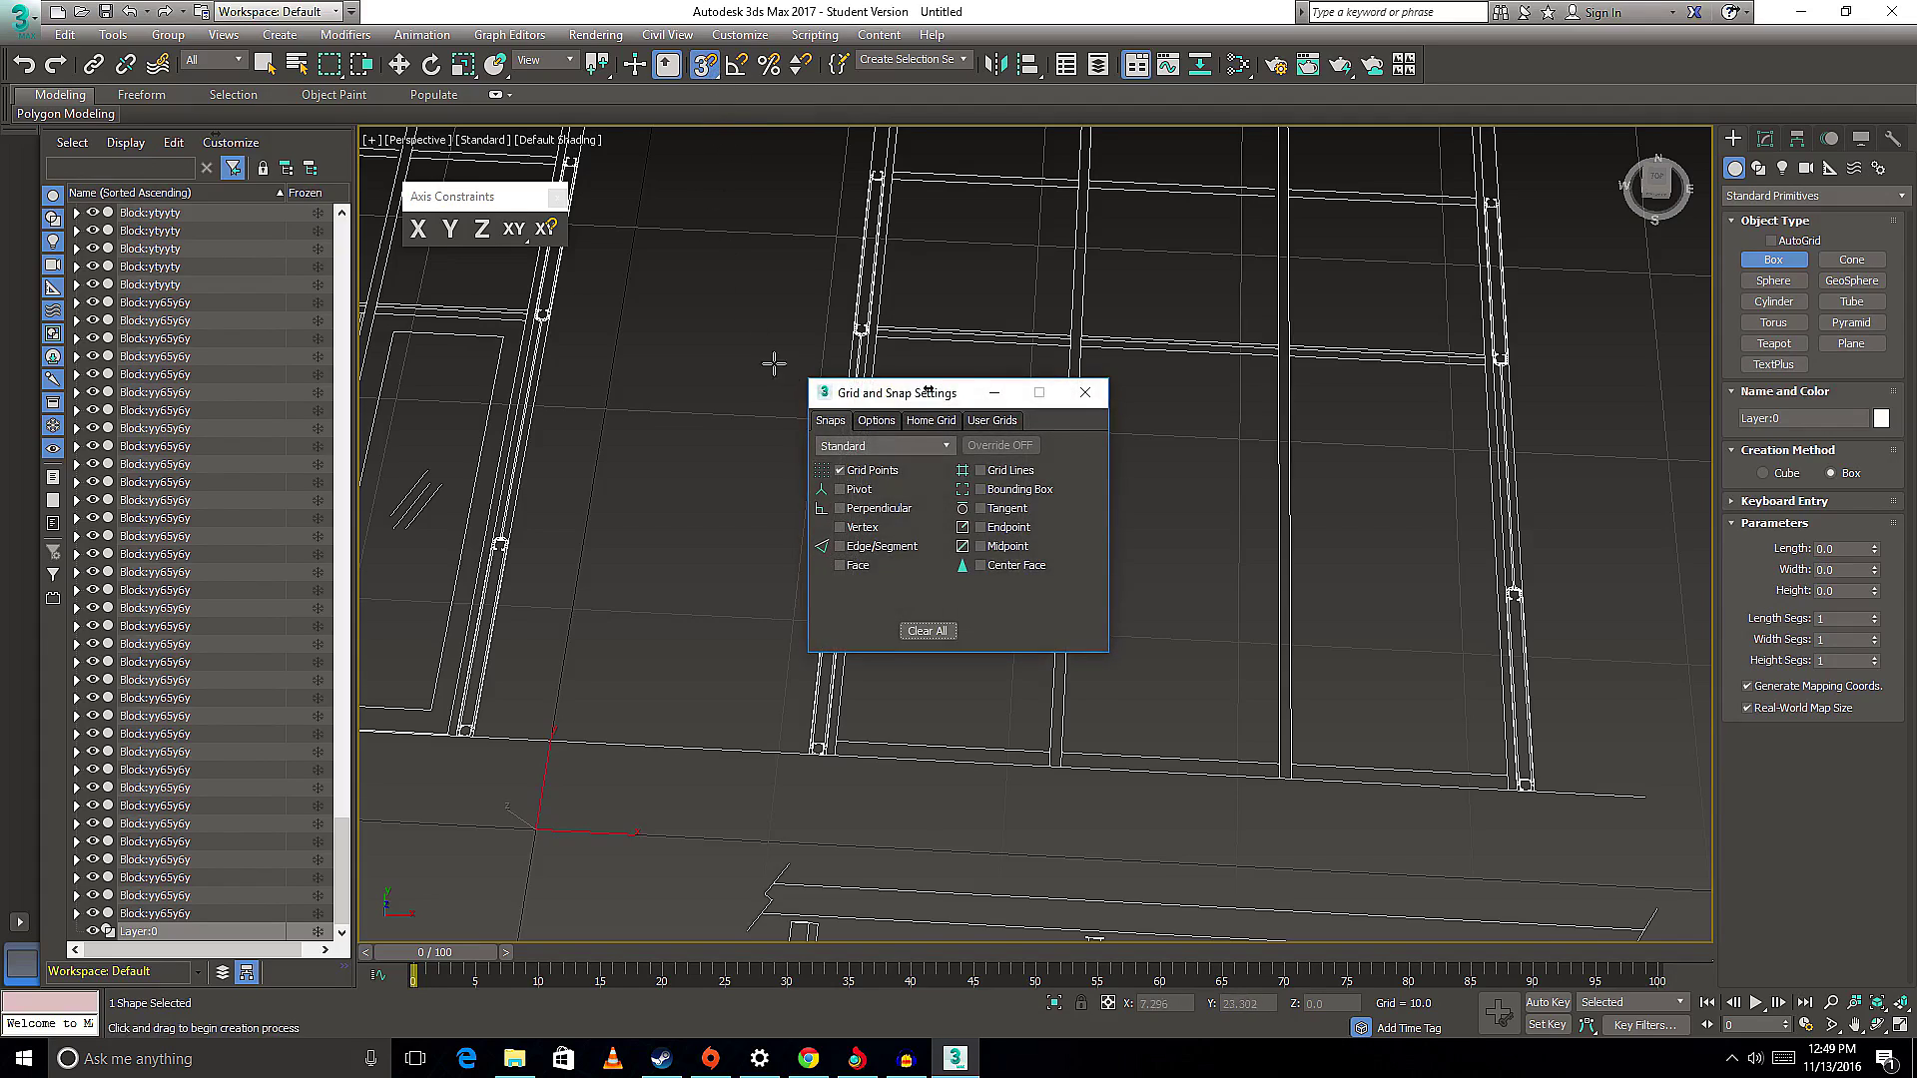
left_click_drag(897, 401, 883, 261)
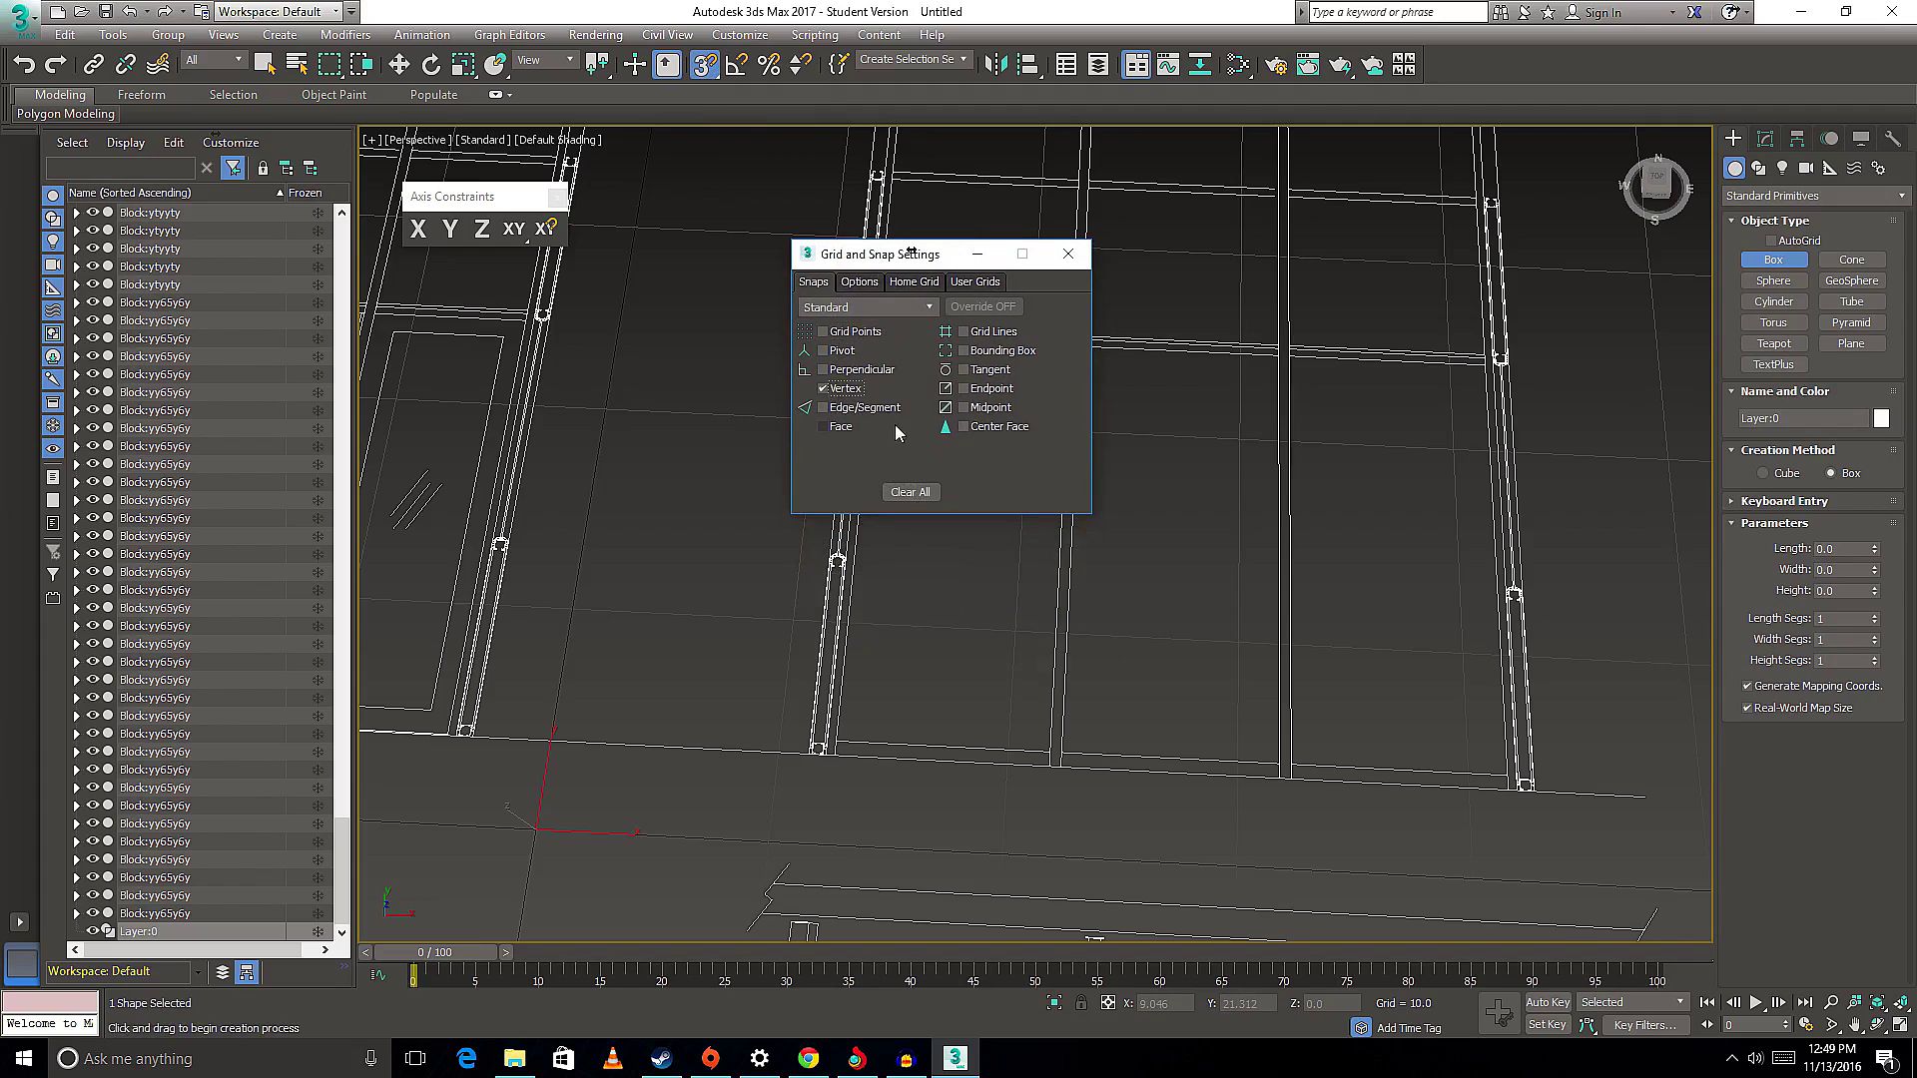
left_click(1067, 254)
middle_click_drag(896, 455, 802, 410)
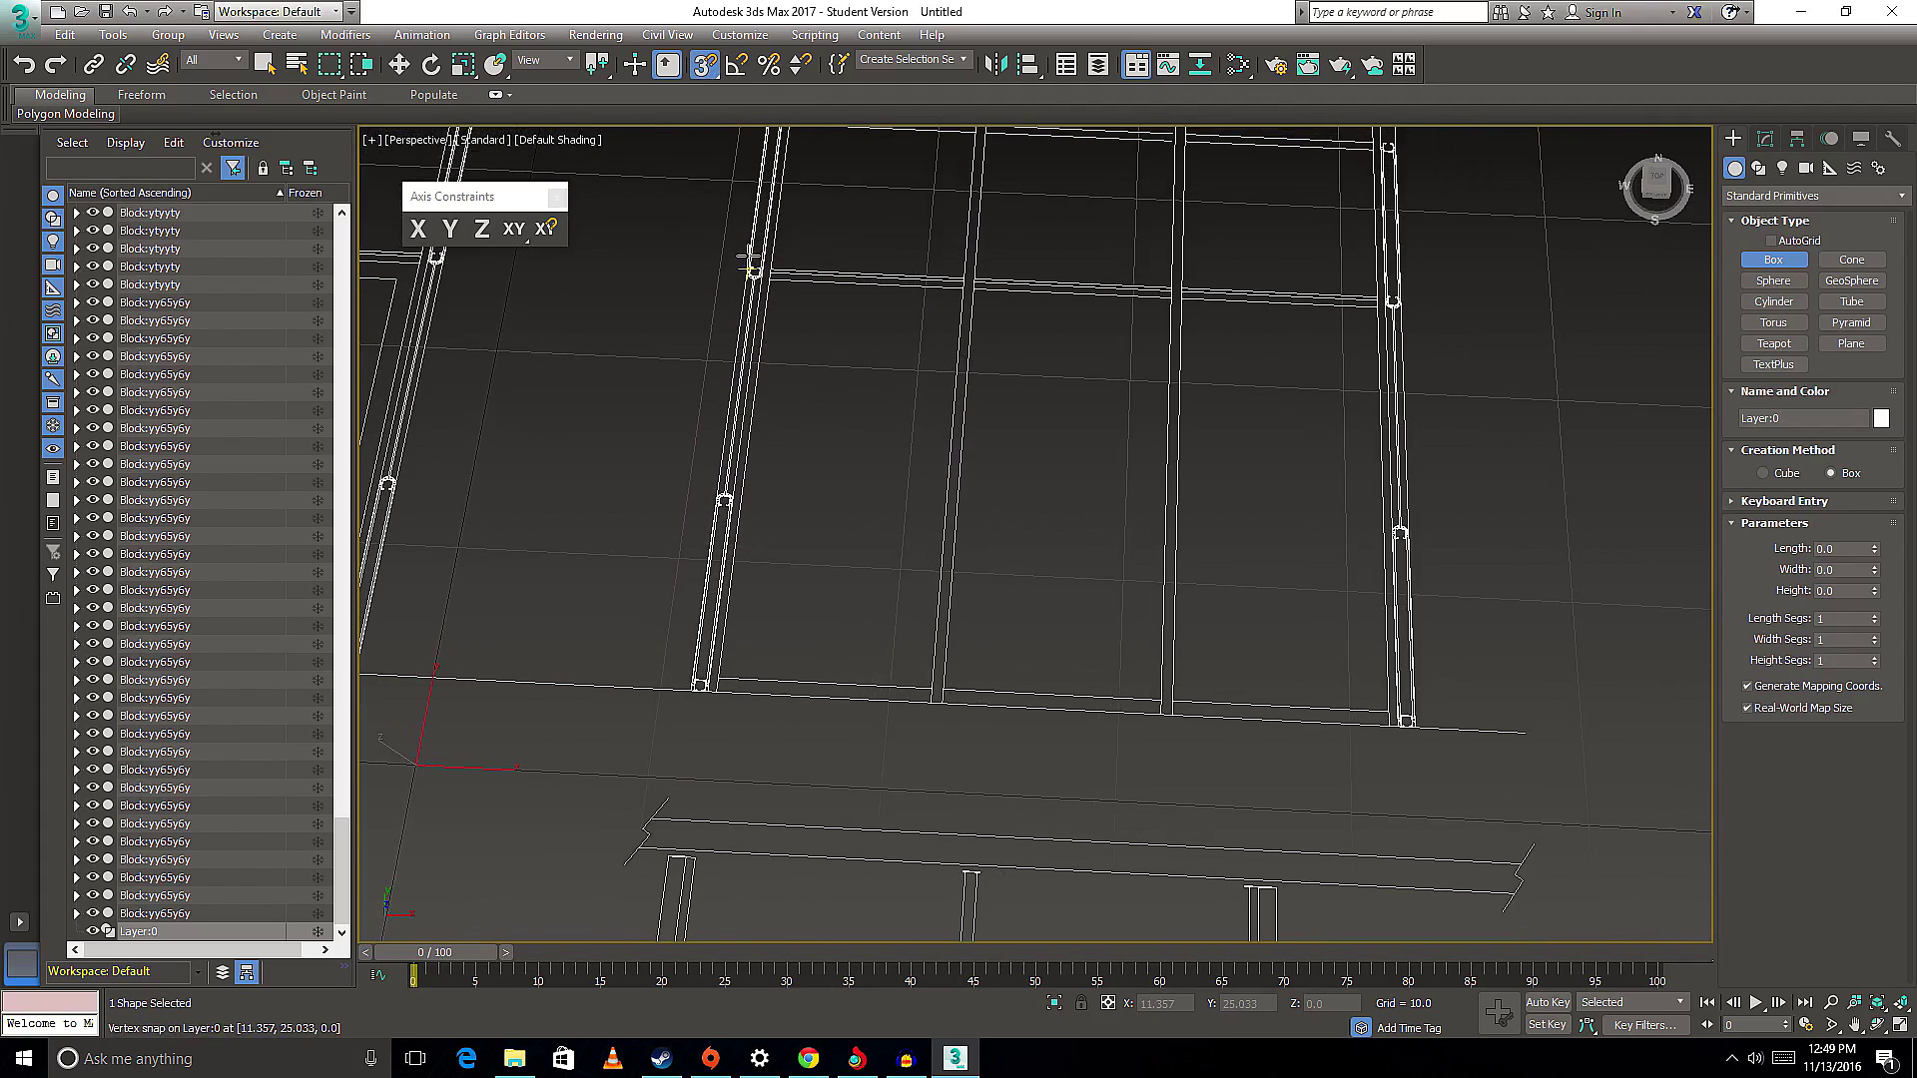
mouse_move(772, 281)
left_mouse_down()
mouse_move(814, 458)
mouse_move(963, 661)
mouse_move(916, 687)
mouse_move(920, 662)
mouse_move(929, 685)
left_mouse_up()
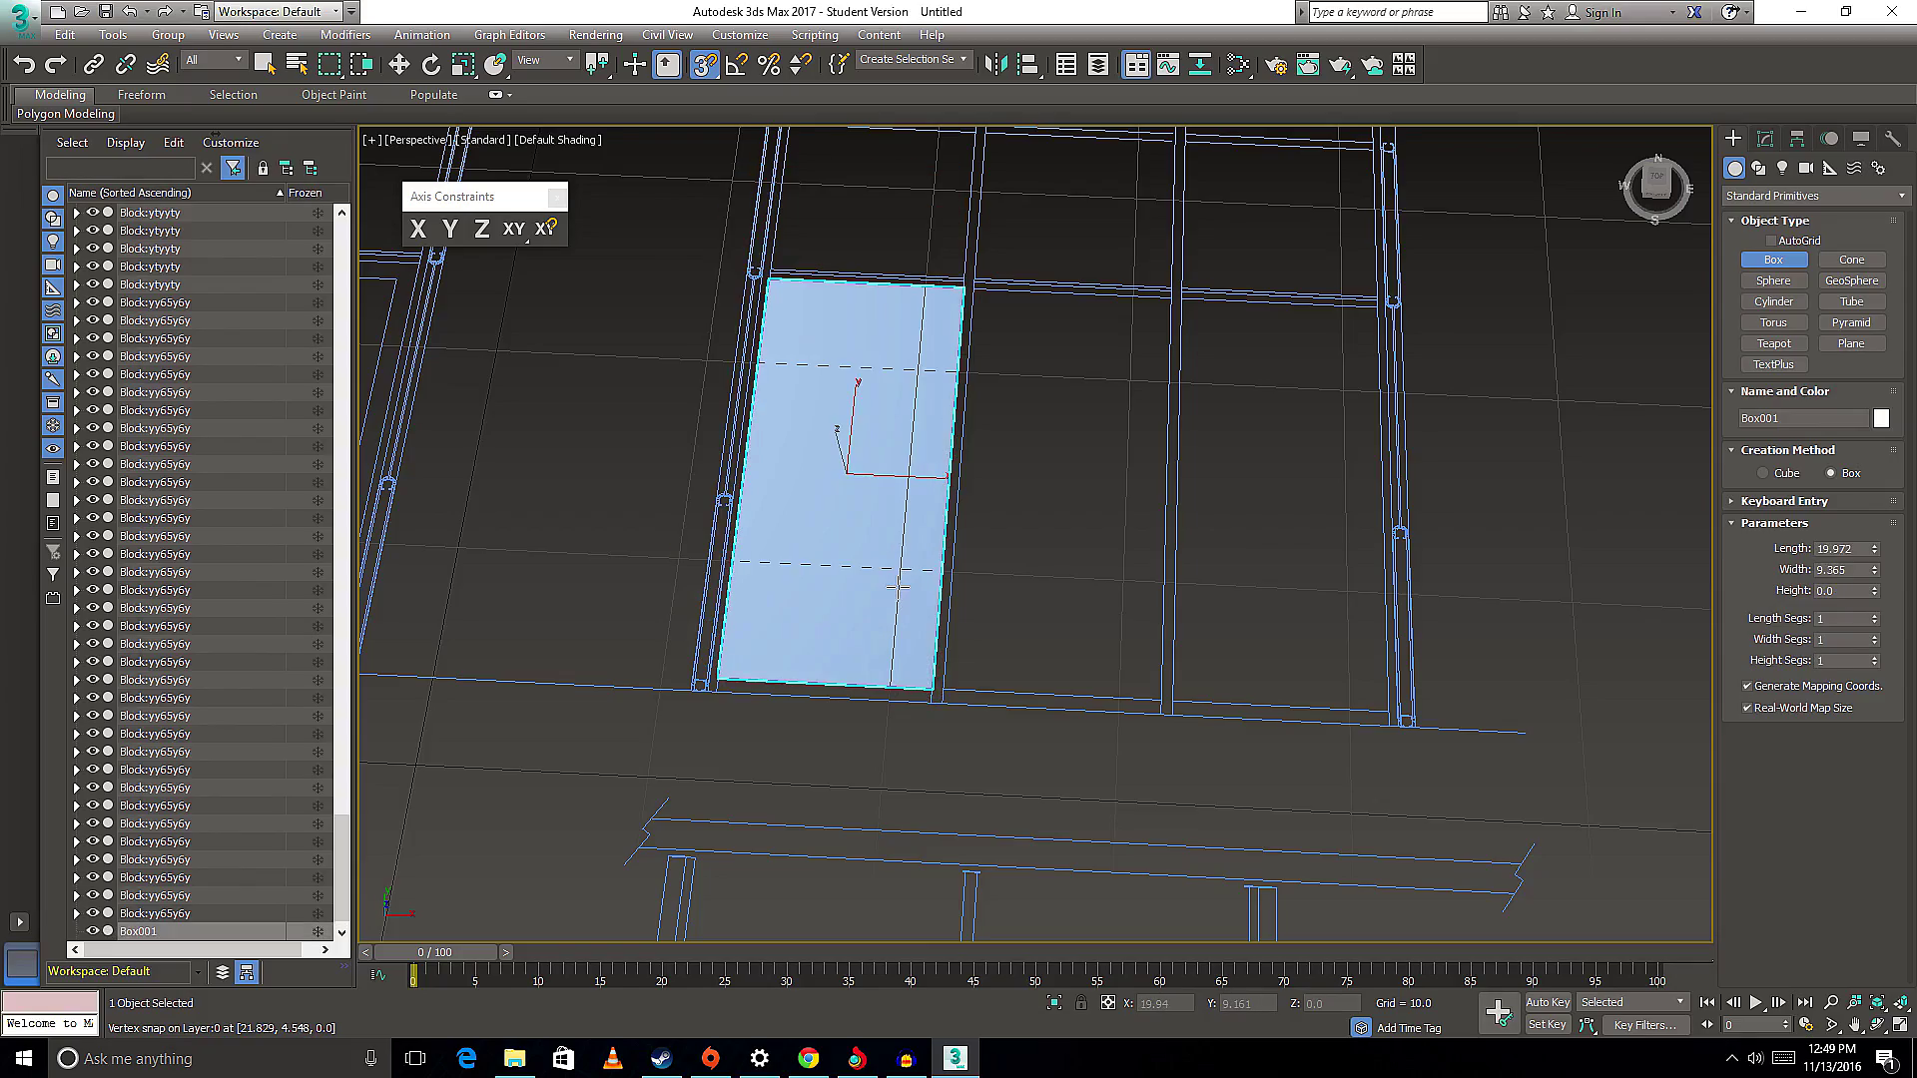
- Finish Box001 and orbit the view to look down on it
left_click(897, 587)
key("w")
mouse_move(1034, 637)
middle_mouse_down("alt")
mouse_move(933, 536)
mouse_move(1105, 626)
mouse_move(1079, 629)
mouse_move(992, 488)
middle_mouse_up("alt")
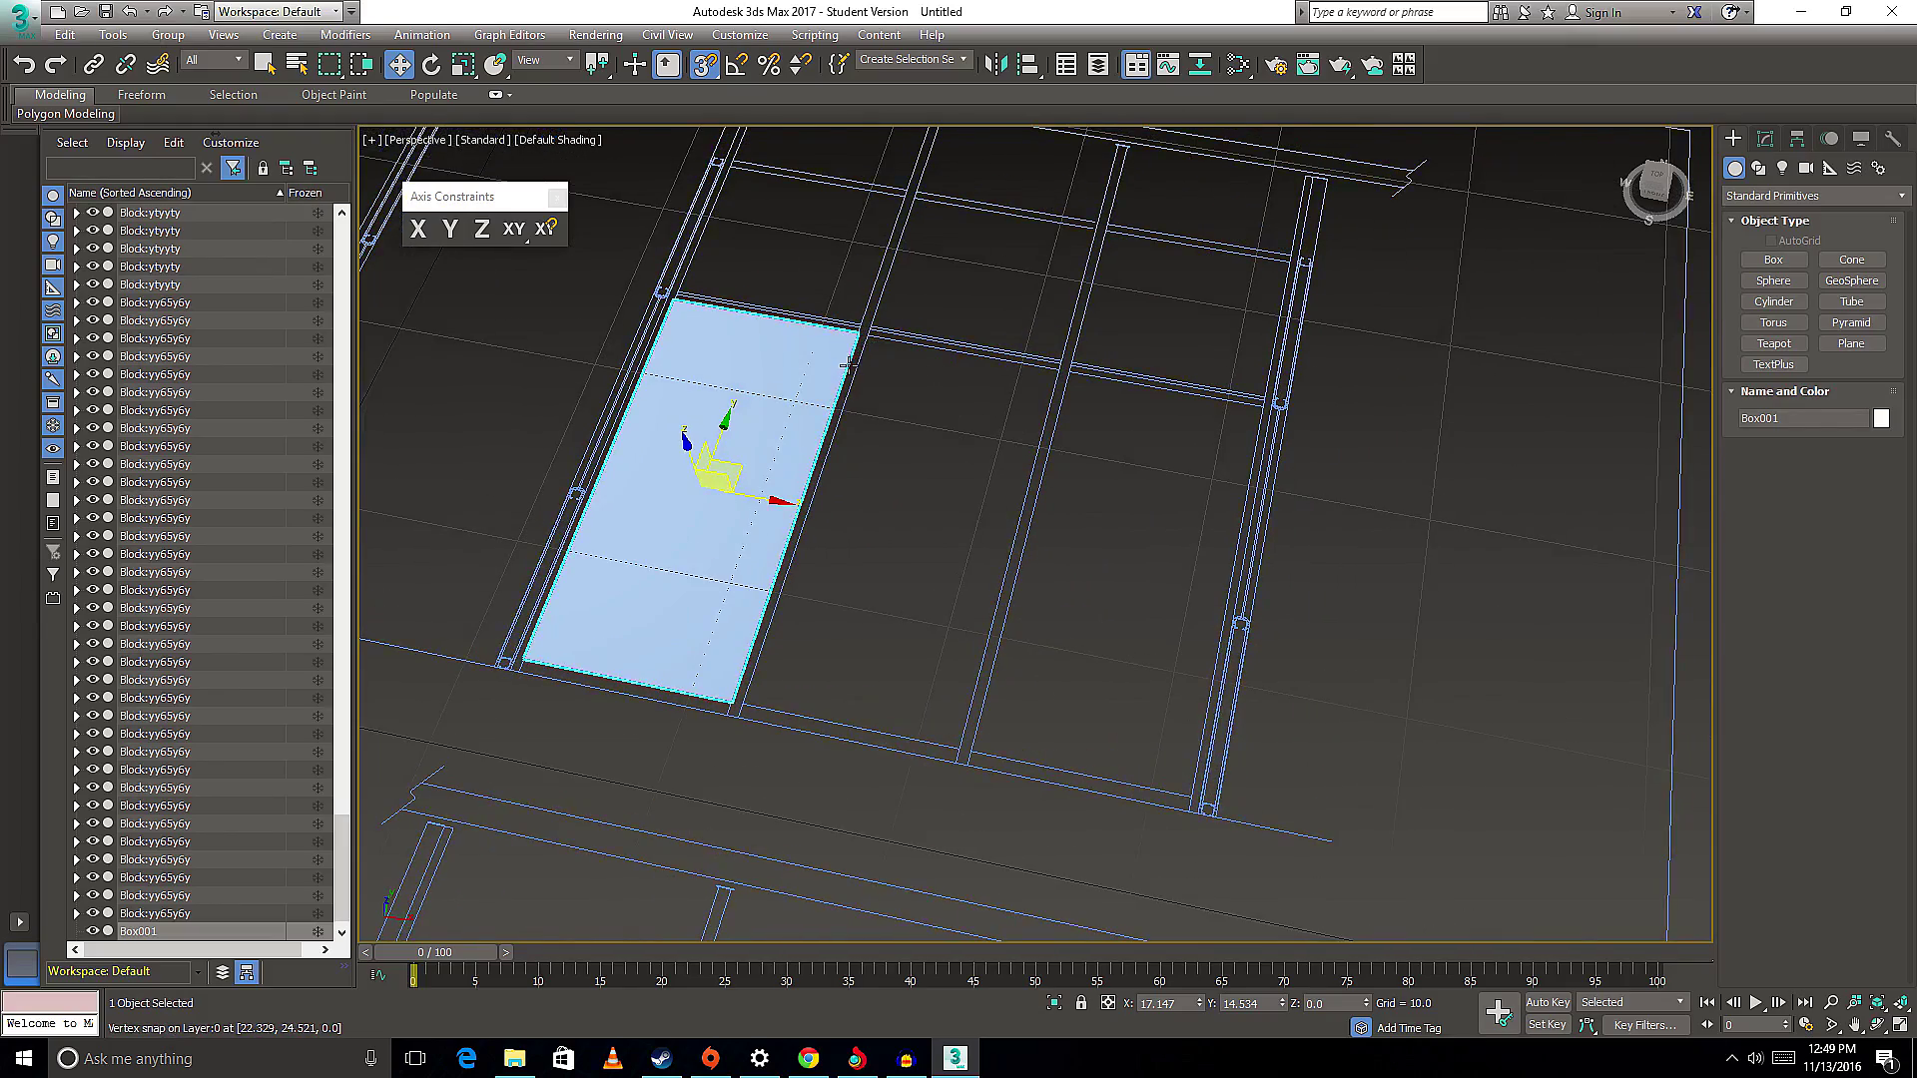
mouse_move(760, 385)
middle_mouse_down("alt")
mouse_move(693, 519)
mouse_move(685, 470)
middle_mouse_up("alt")
scroll(941, 492, "down", 2)
middle_click_drag(941, 492, 898, 535, "alt")
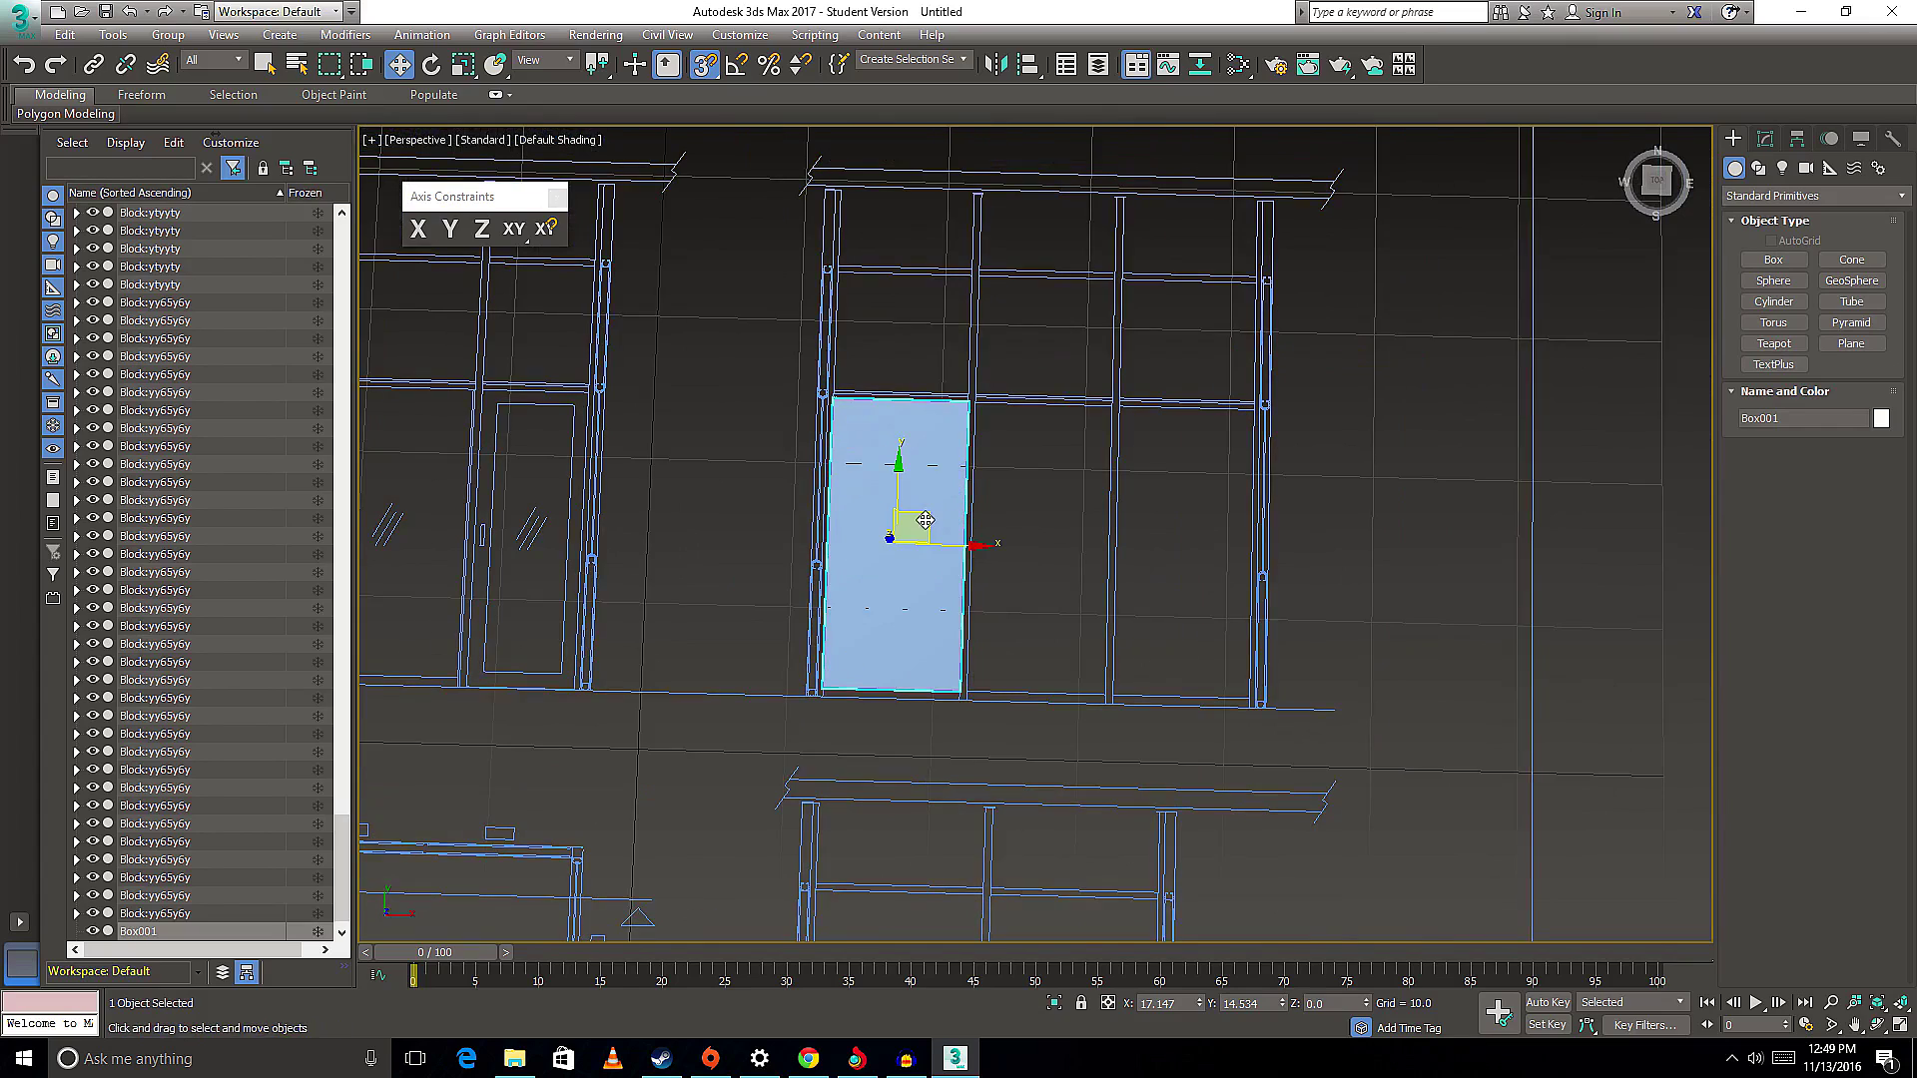
- In the Top wireframe view, drag Box001 so it straddles a mullion below the frame
key("t")
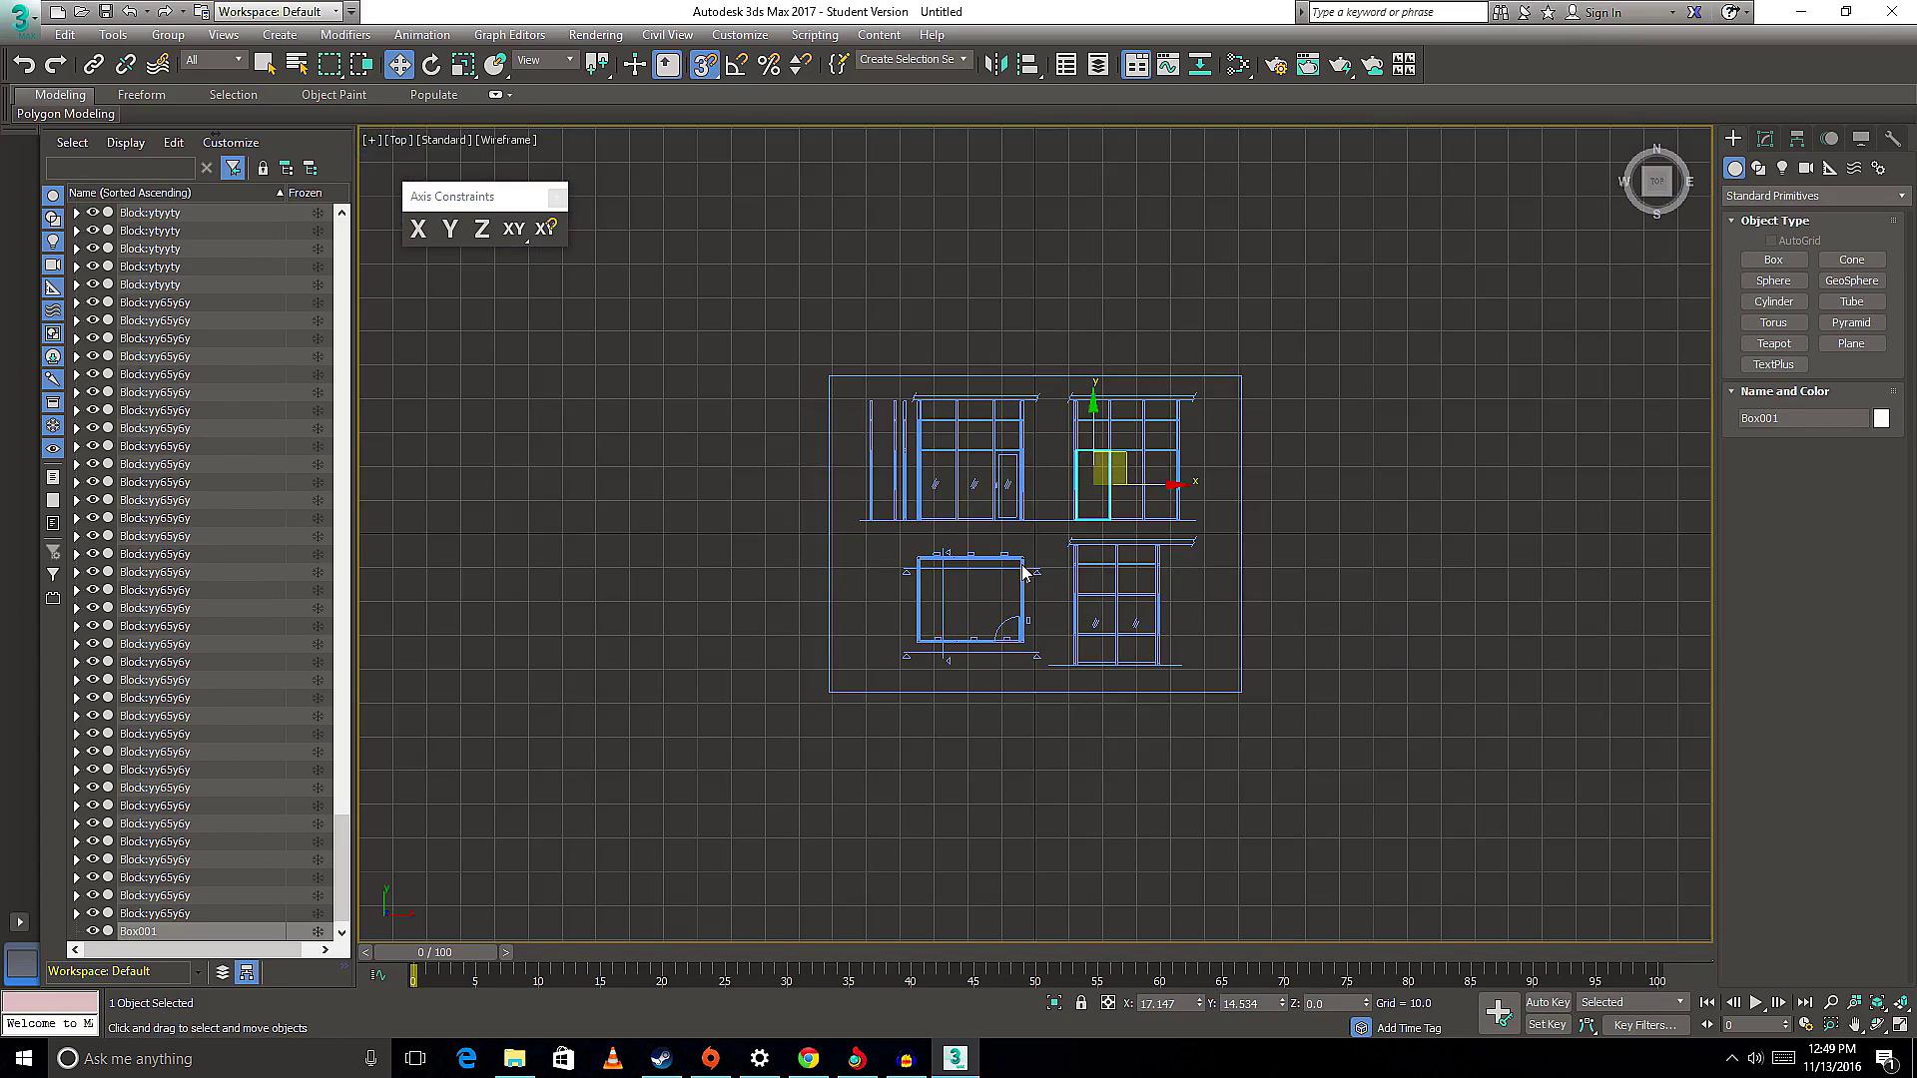
scroll(948, 594, "up", 2)
scroll(948, 594, "up", 3)
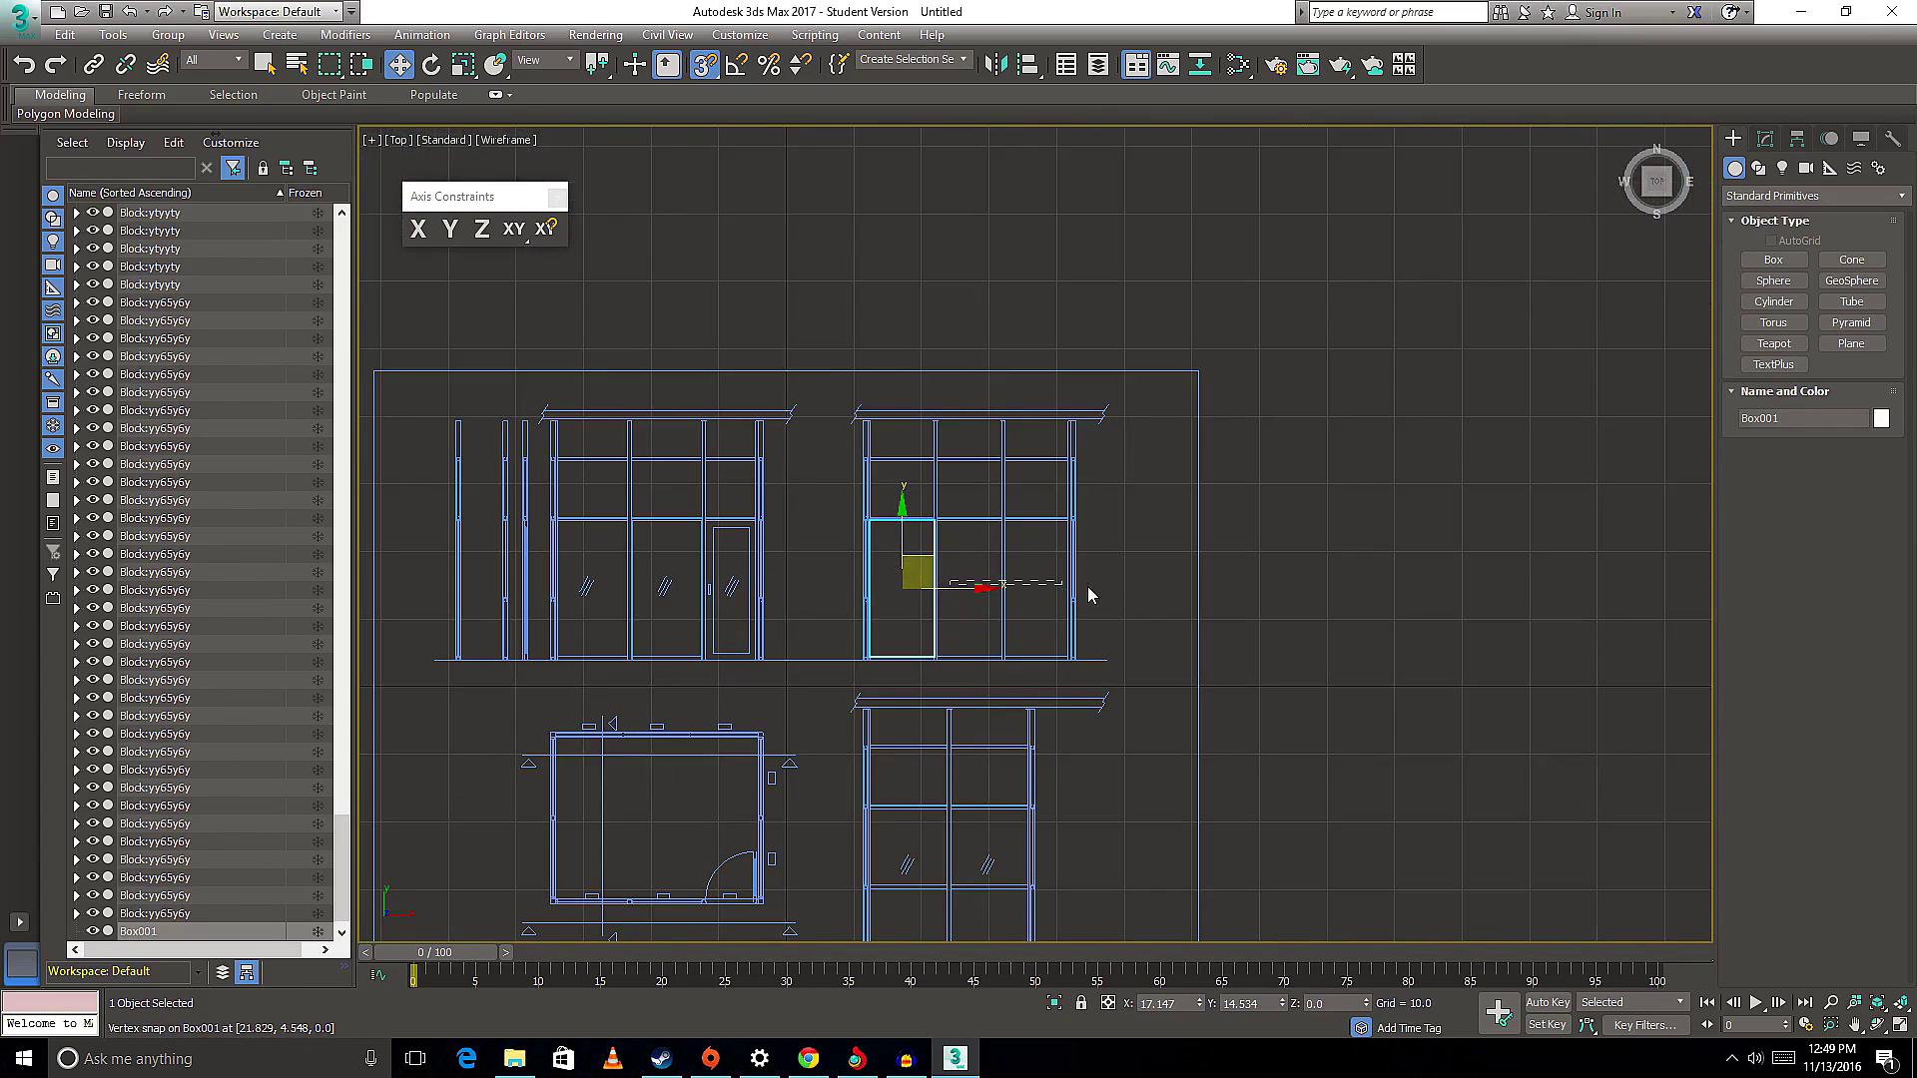
left_click(1002, 593)
left_click(902, 579)
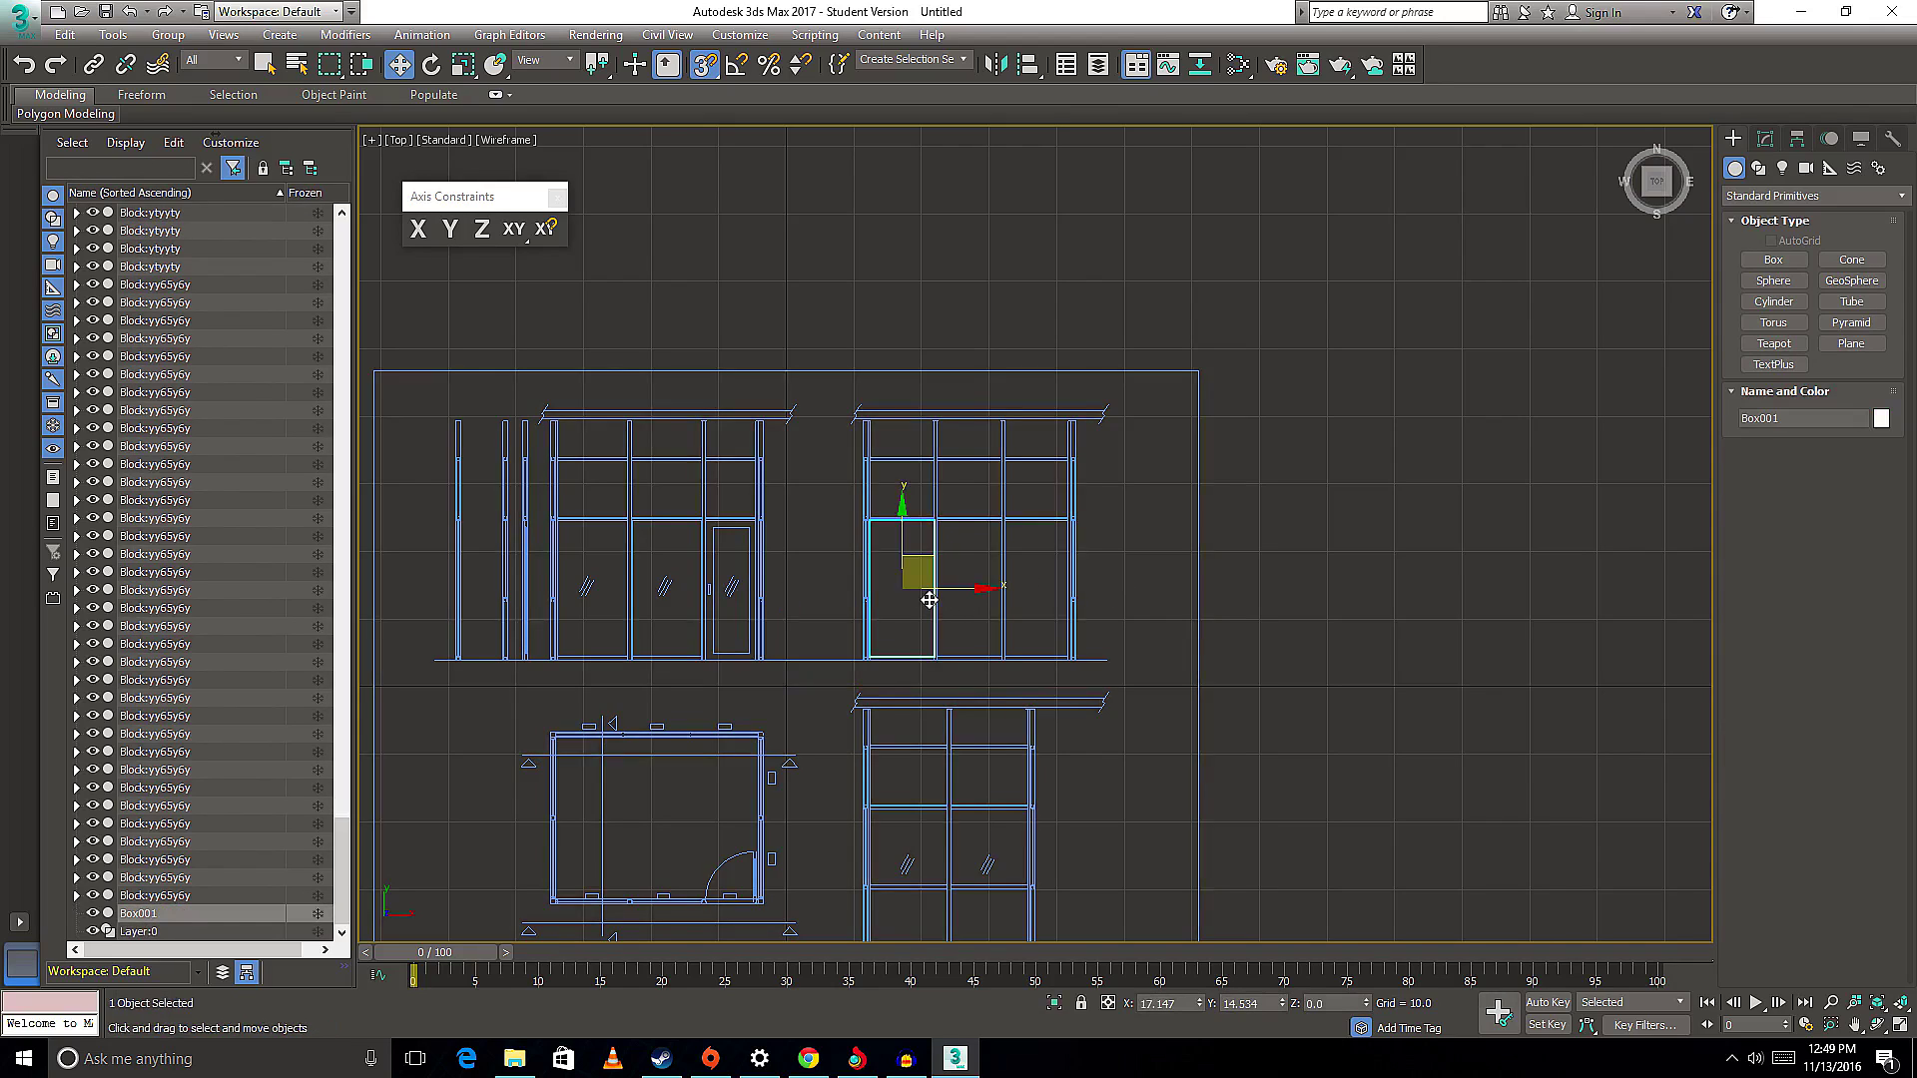
scroll(929, 600, "up", 3)
mouse_move(919, 572)
left_mouse_down()
mouse_move(992, 642)
mouse_move(1002, 609)
left_mouse_up()
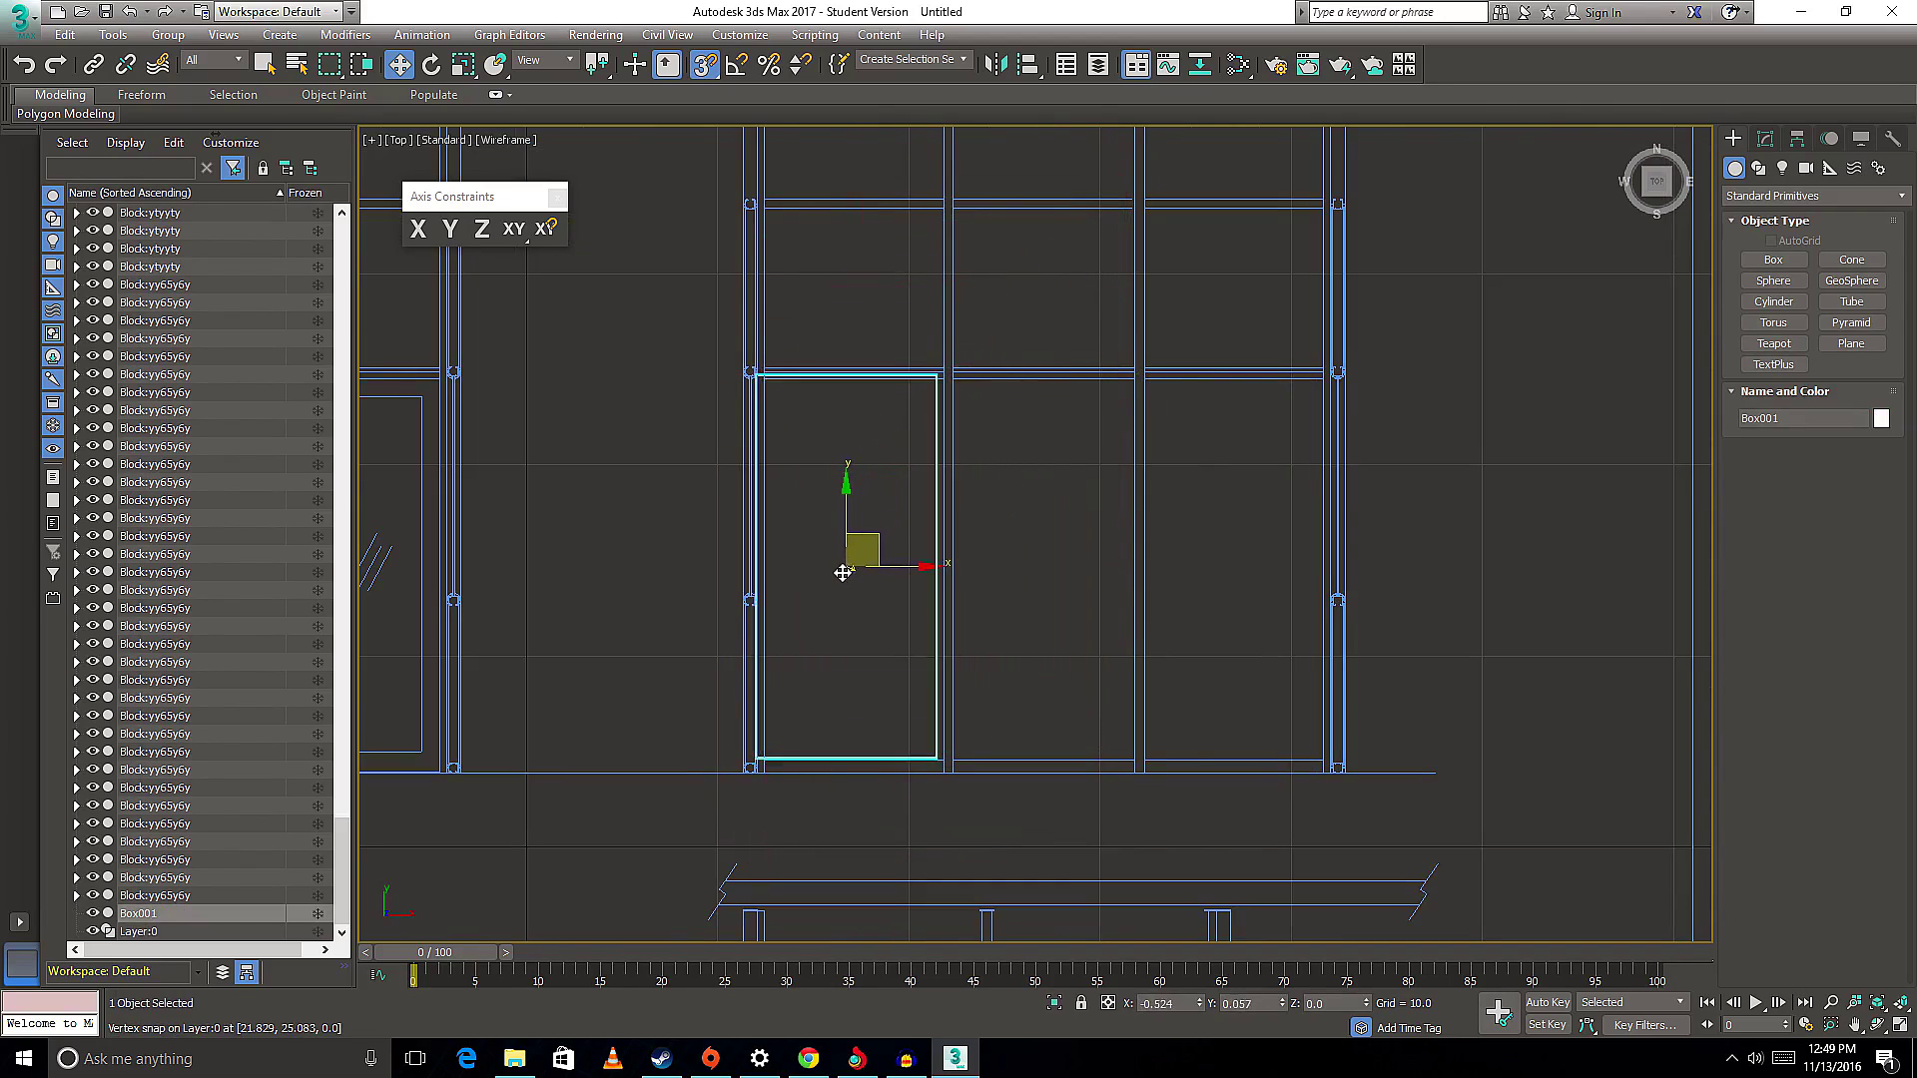
left_click_drag(1002, 609, 961, 586)
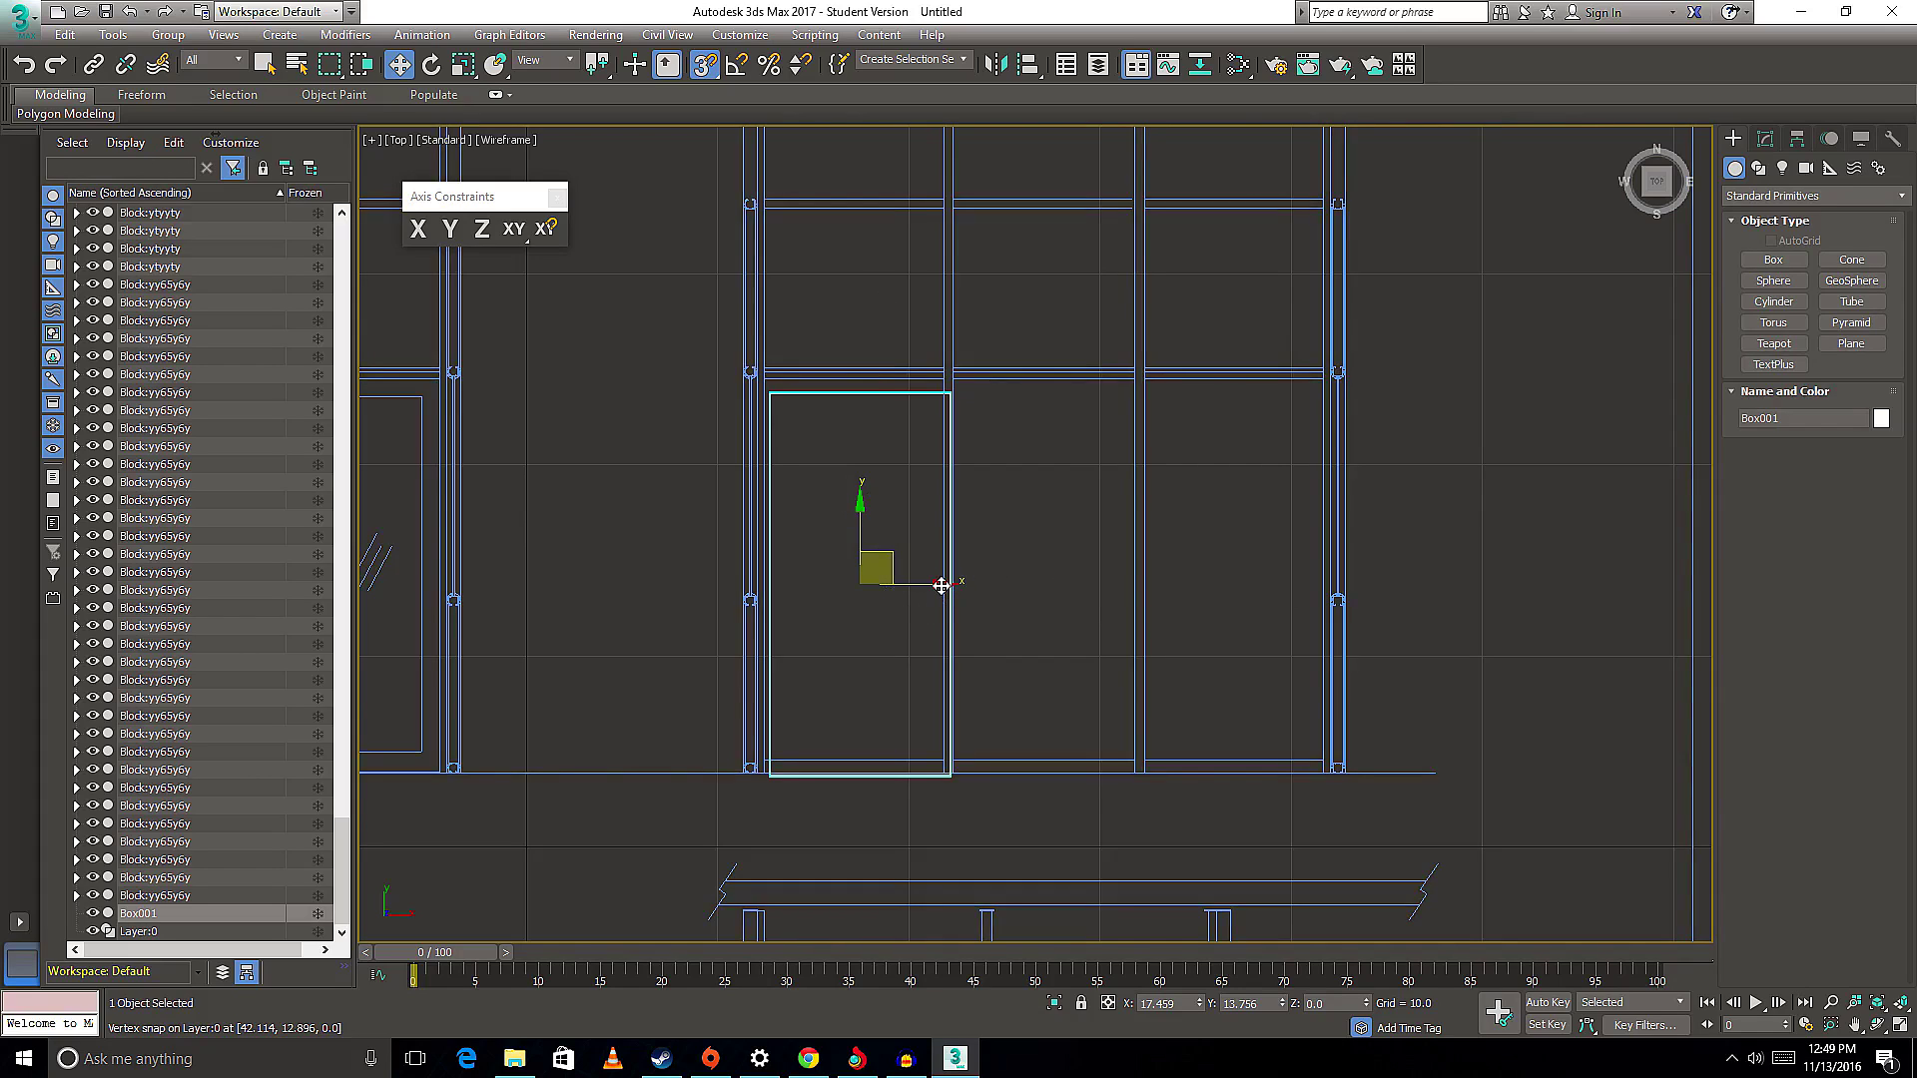
mouse_move(940, 586)
left_mouse_down()
mouse_move(855, 650)
mouse_move(944, 546)
mouse_move(996, 632)
left_mouse_up()
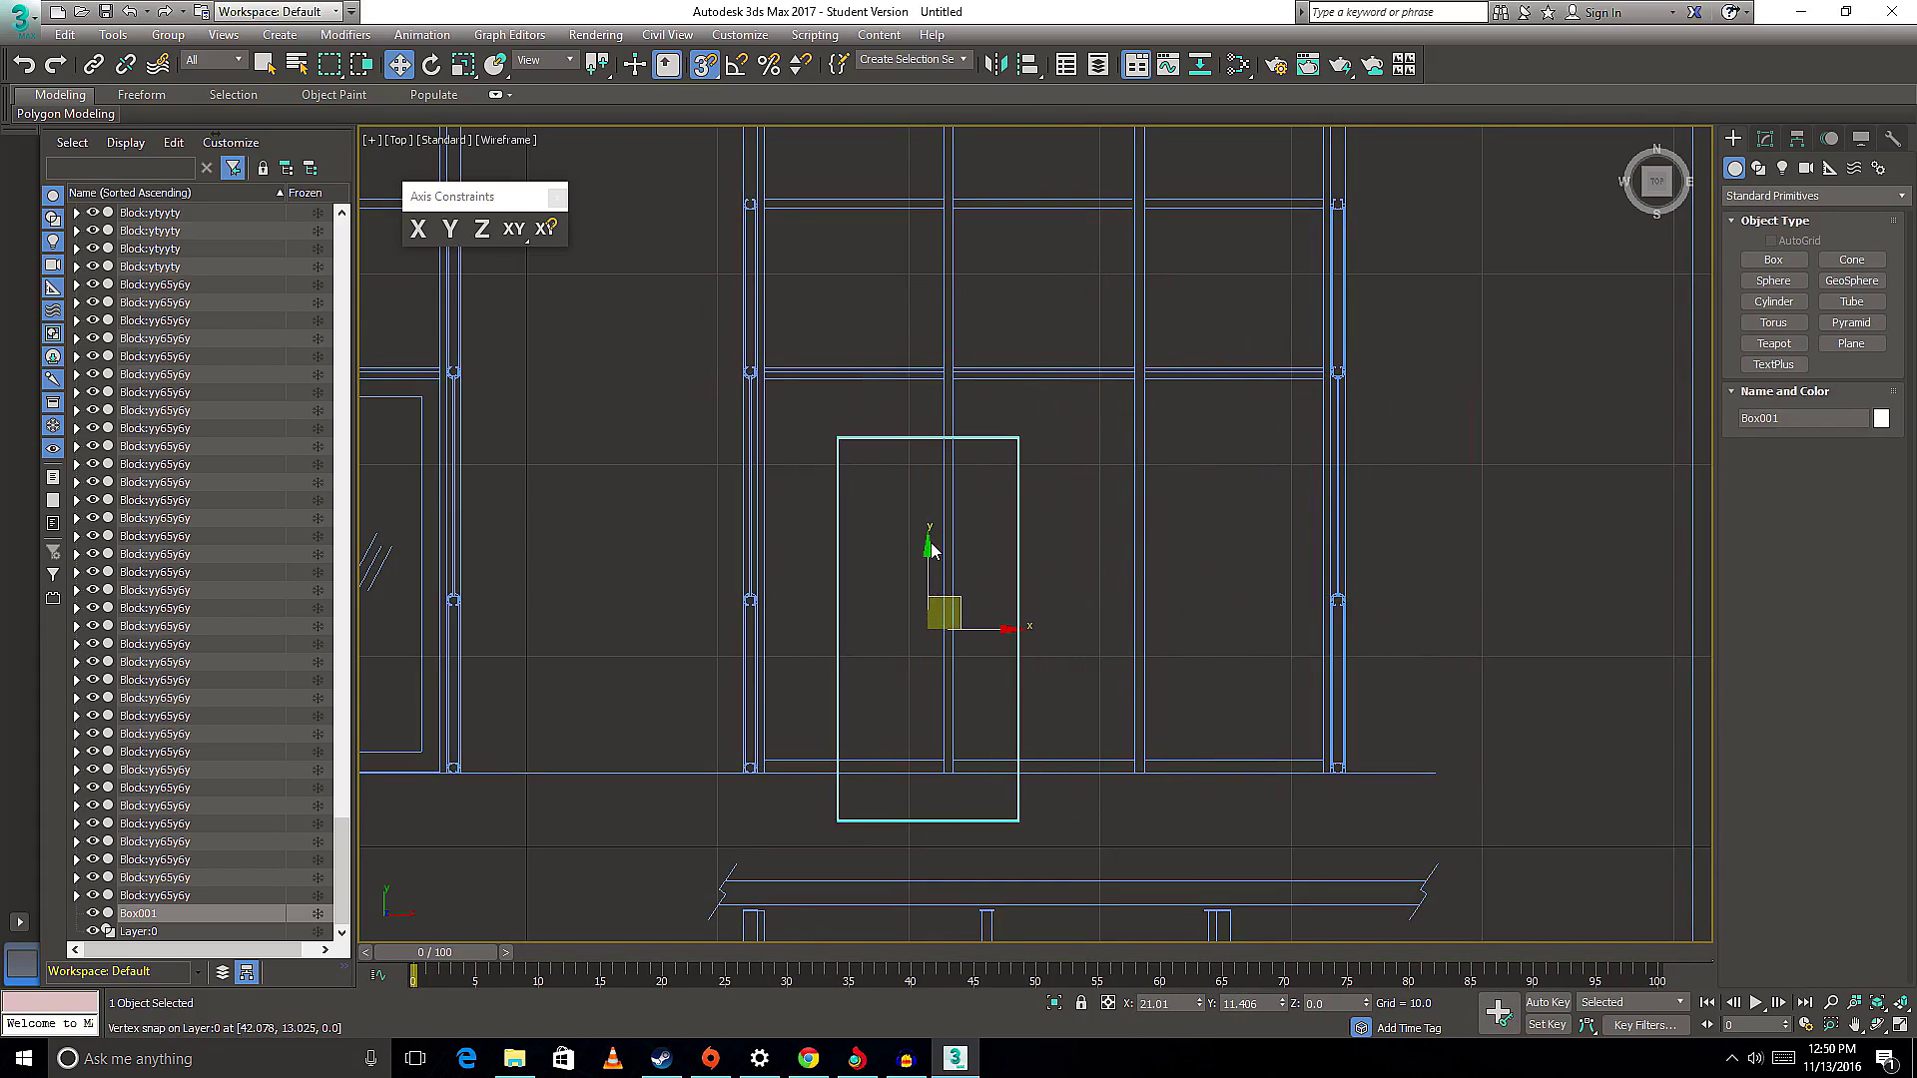
- Reselect Box001, undo its last move, and enable axis constraints for snapping
left_click(926, 548)
key("ctrl+z")
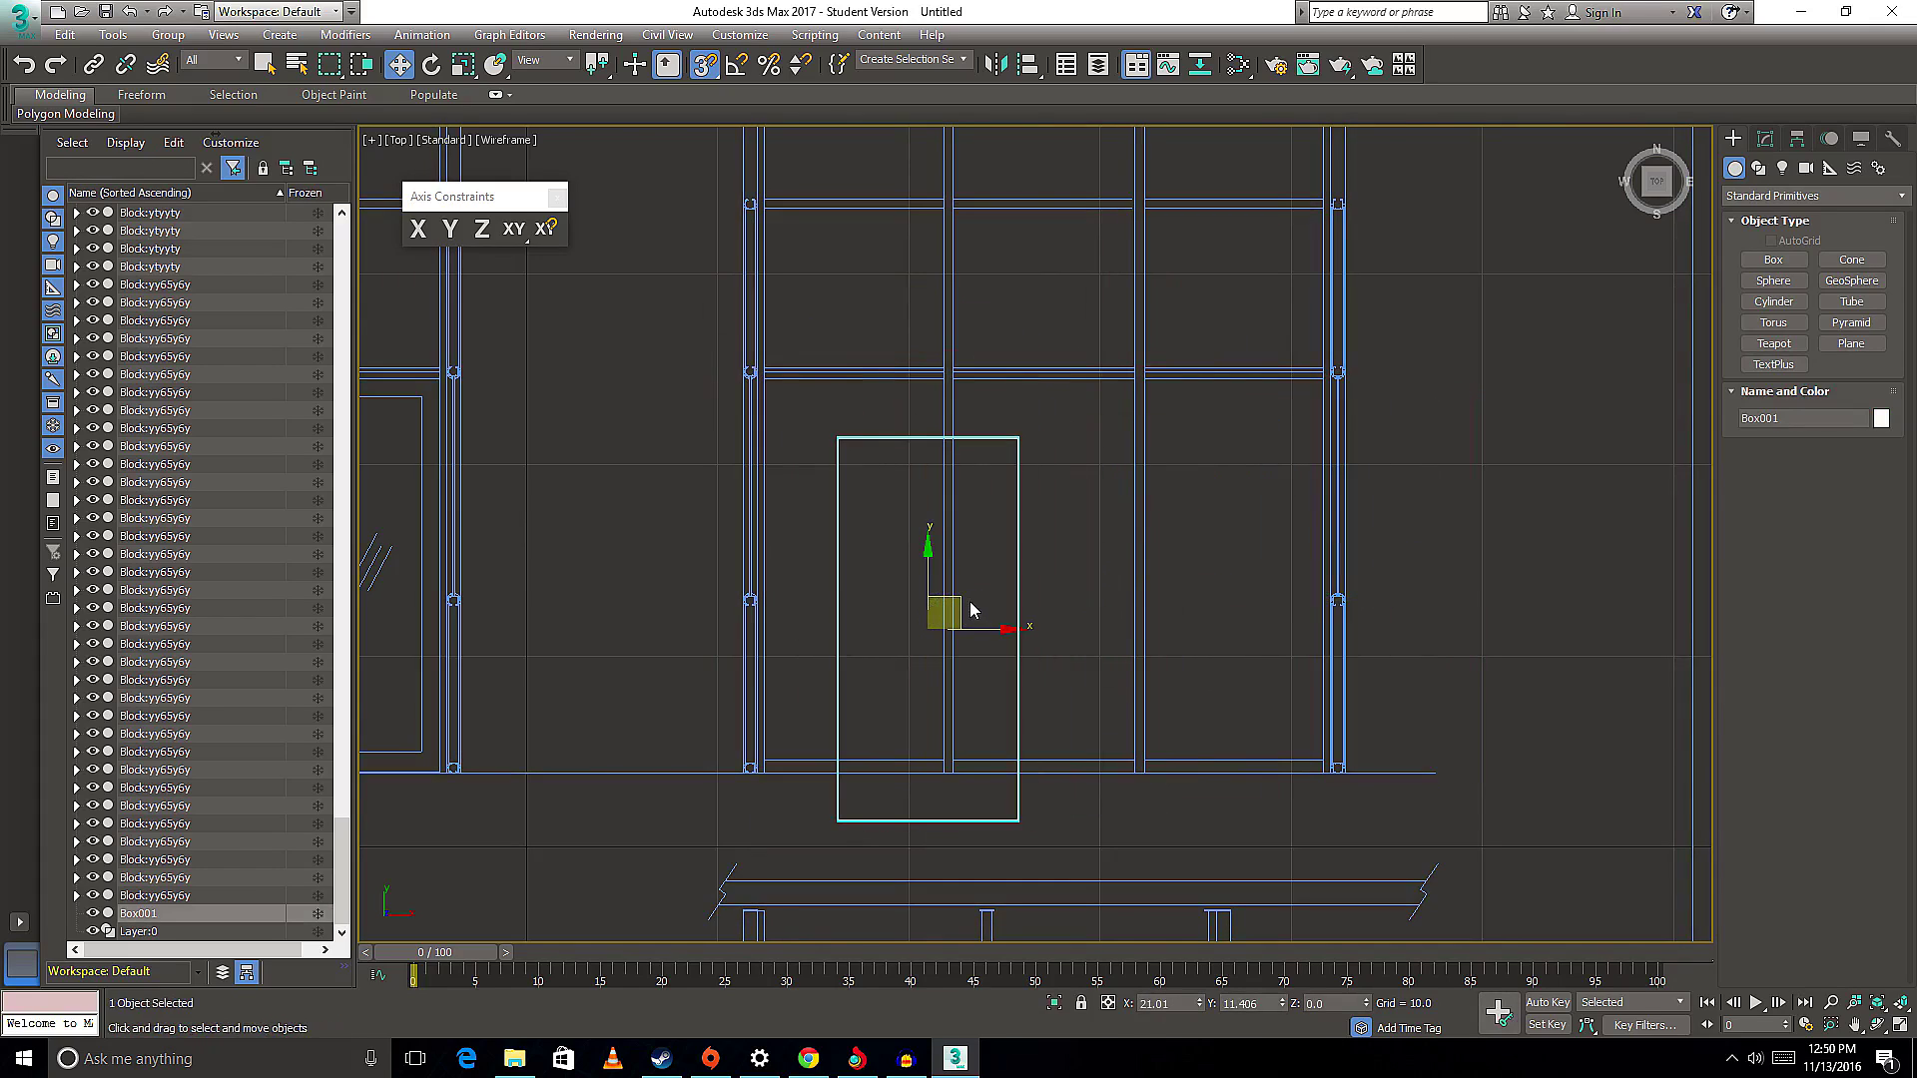
left_click_drag(959, 602, 916, 570)
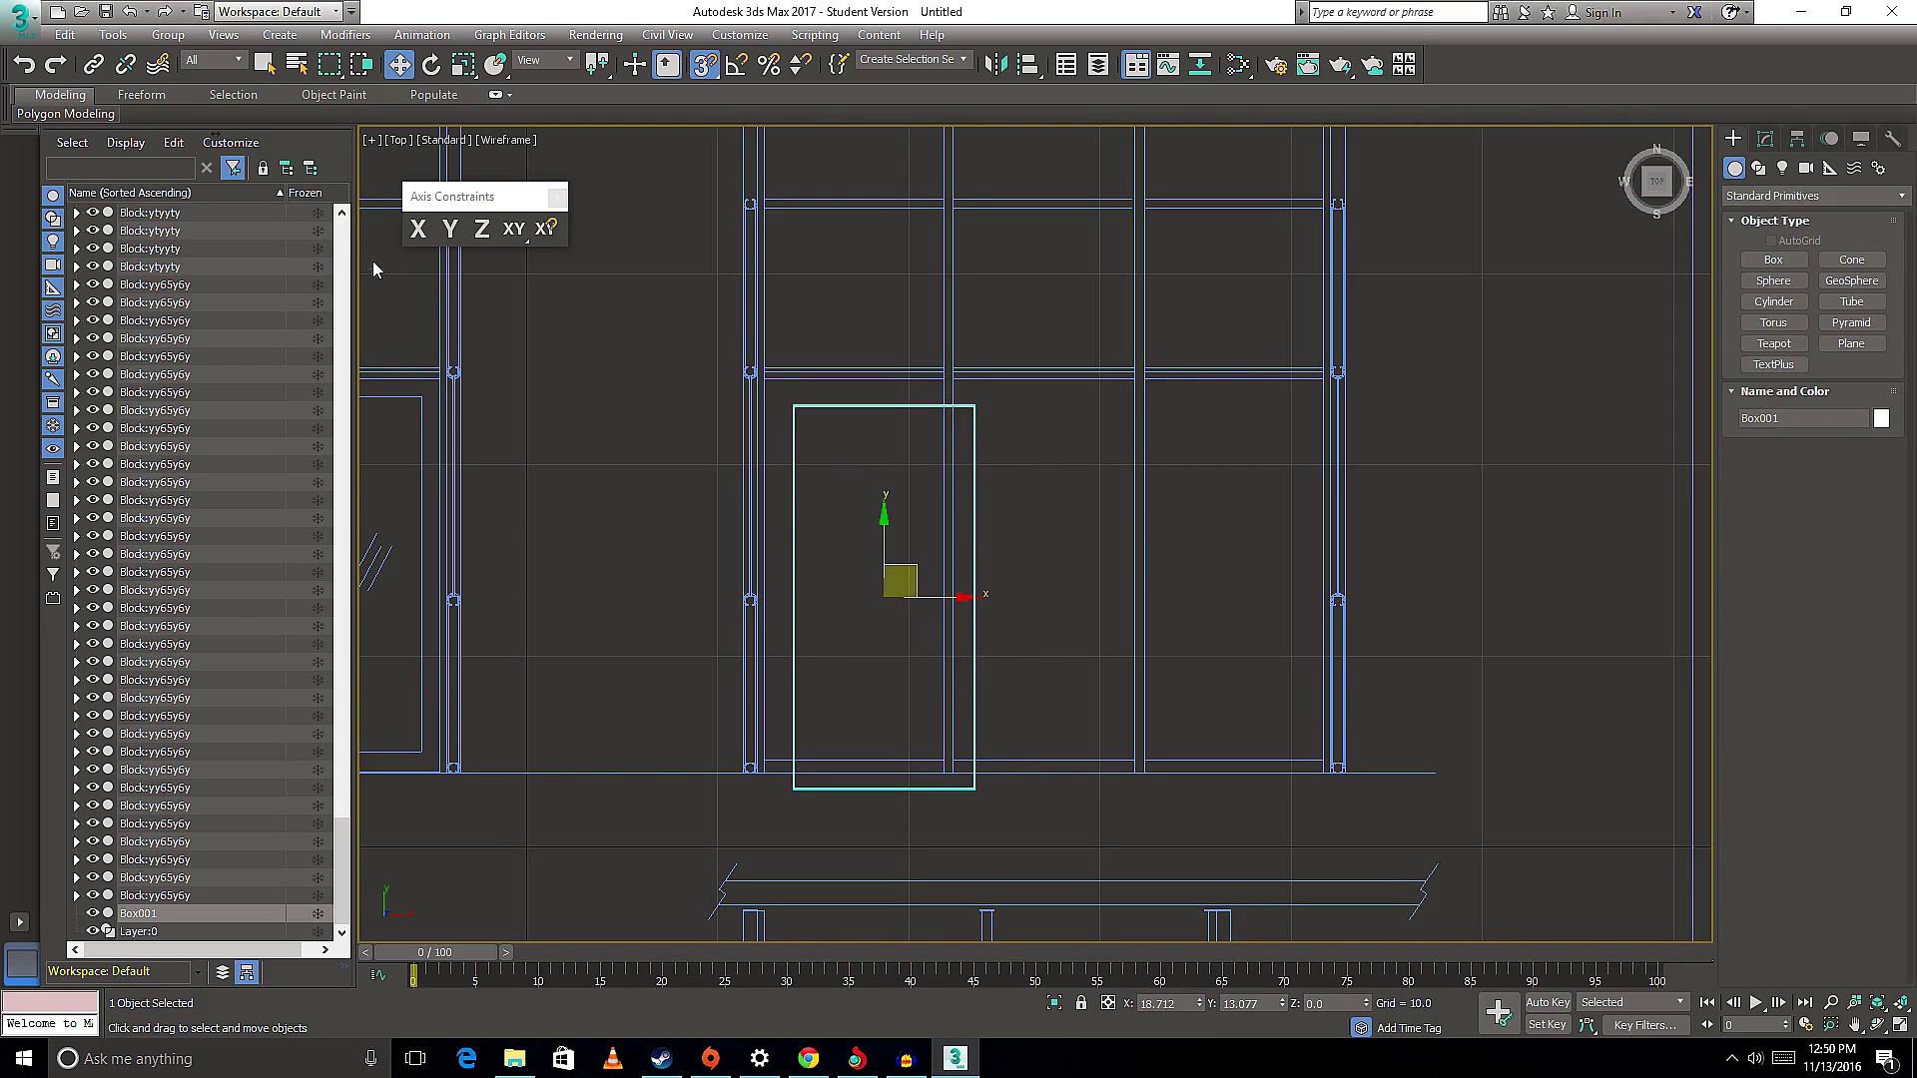
mouse_move(432, 206)
left_mouse_down()
mouse_move(512, 306)
mouse_move(522, 275)
left_mouse_up()
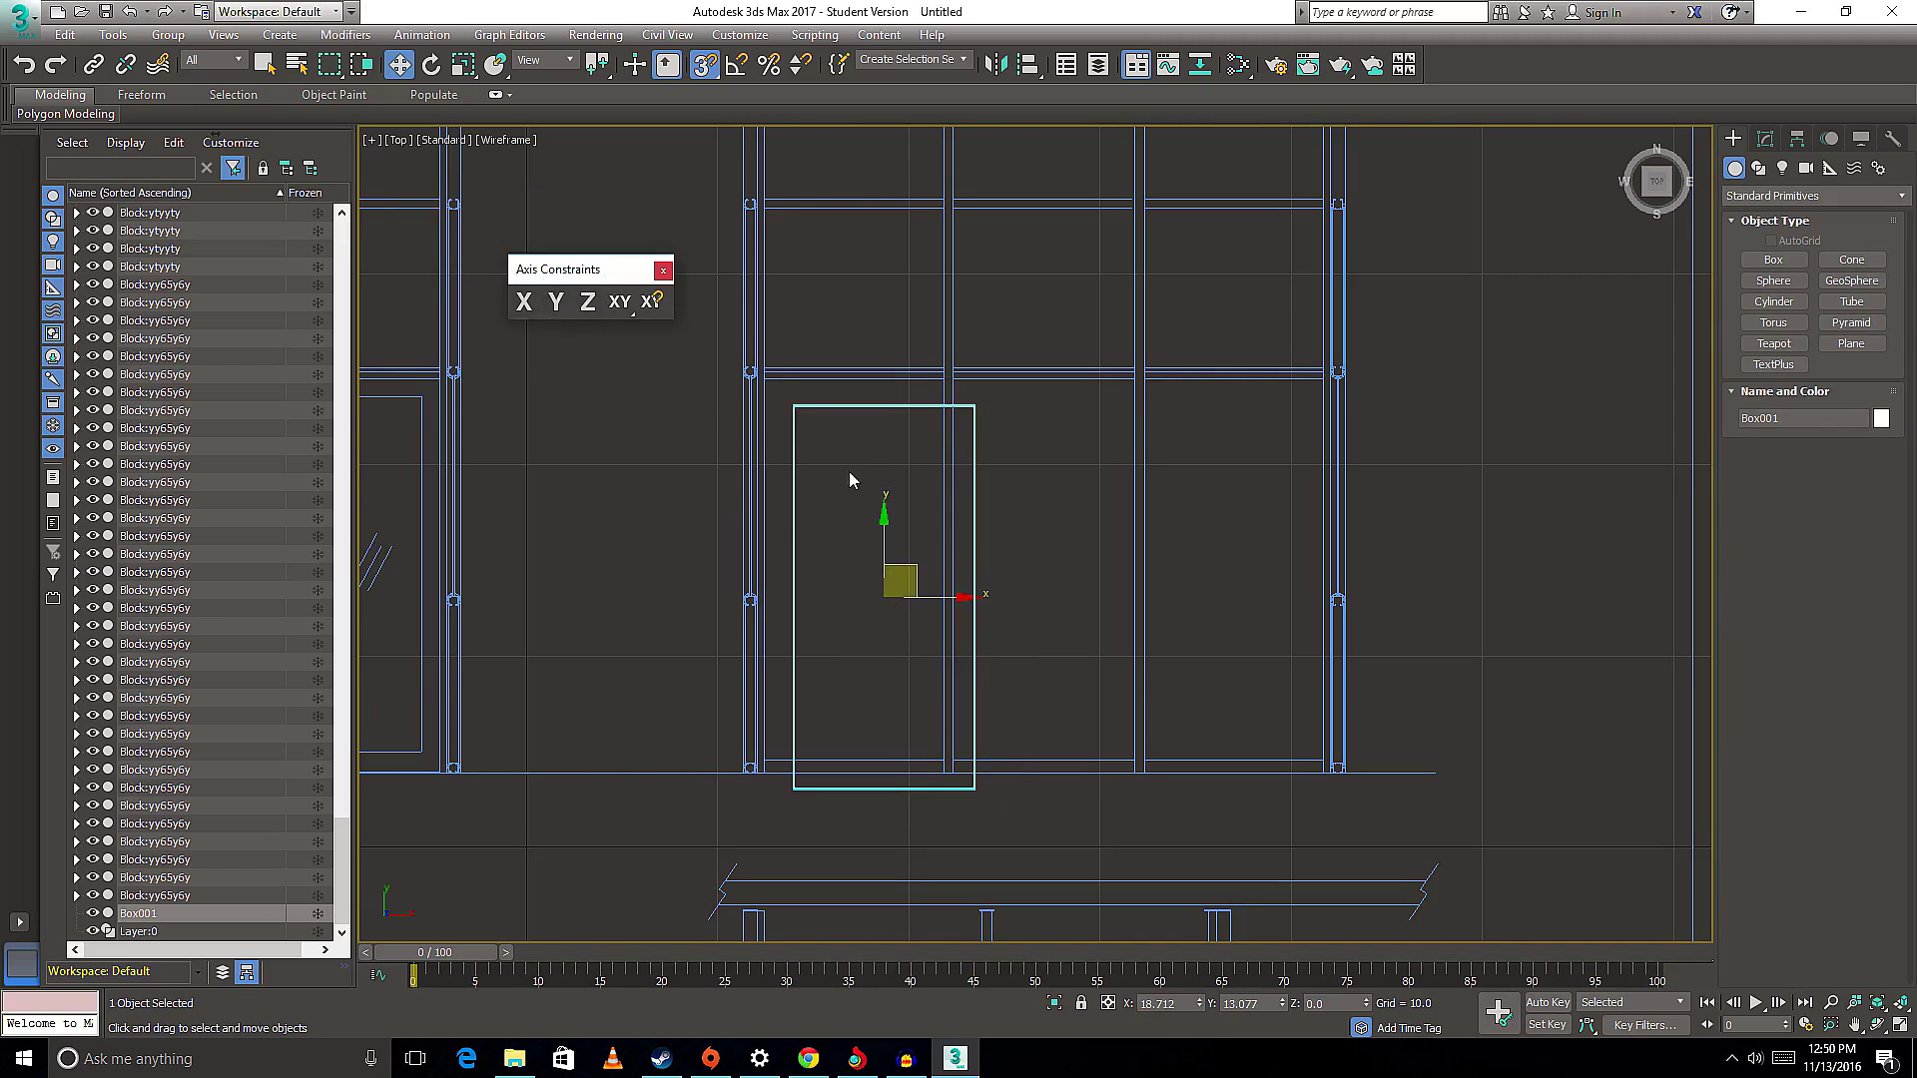
left_click_drag(547, 269, 470, 209)
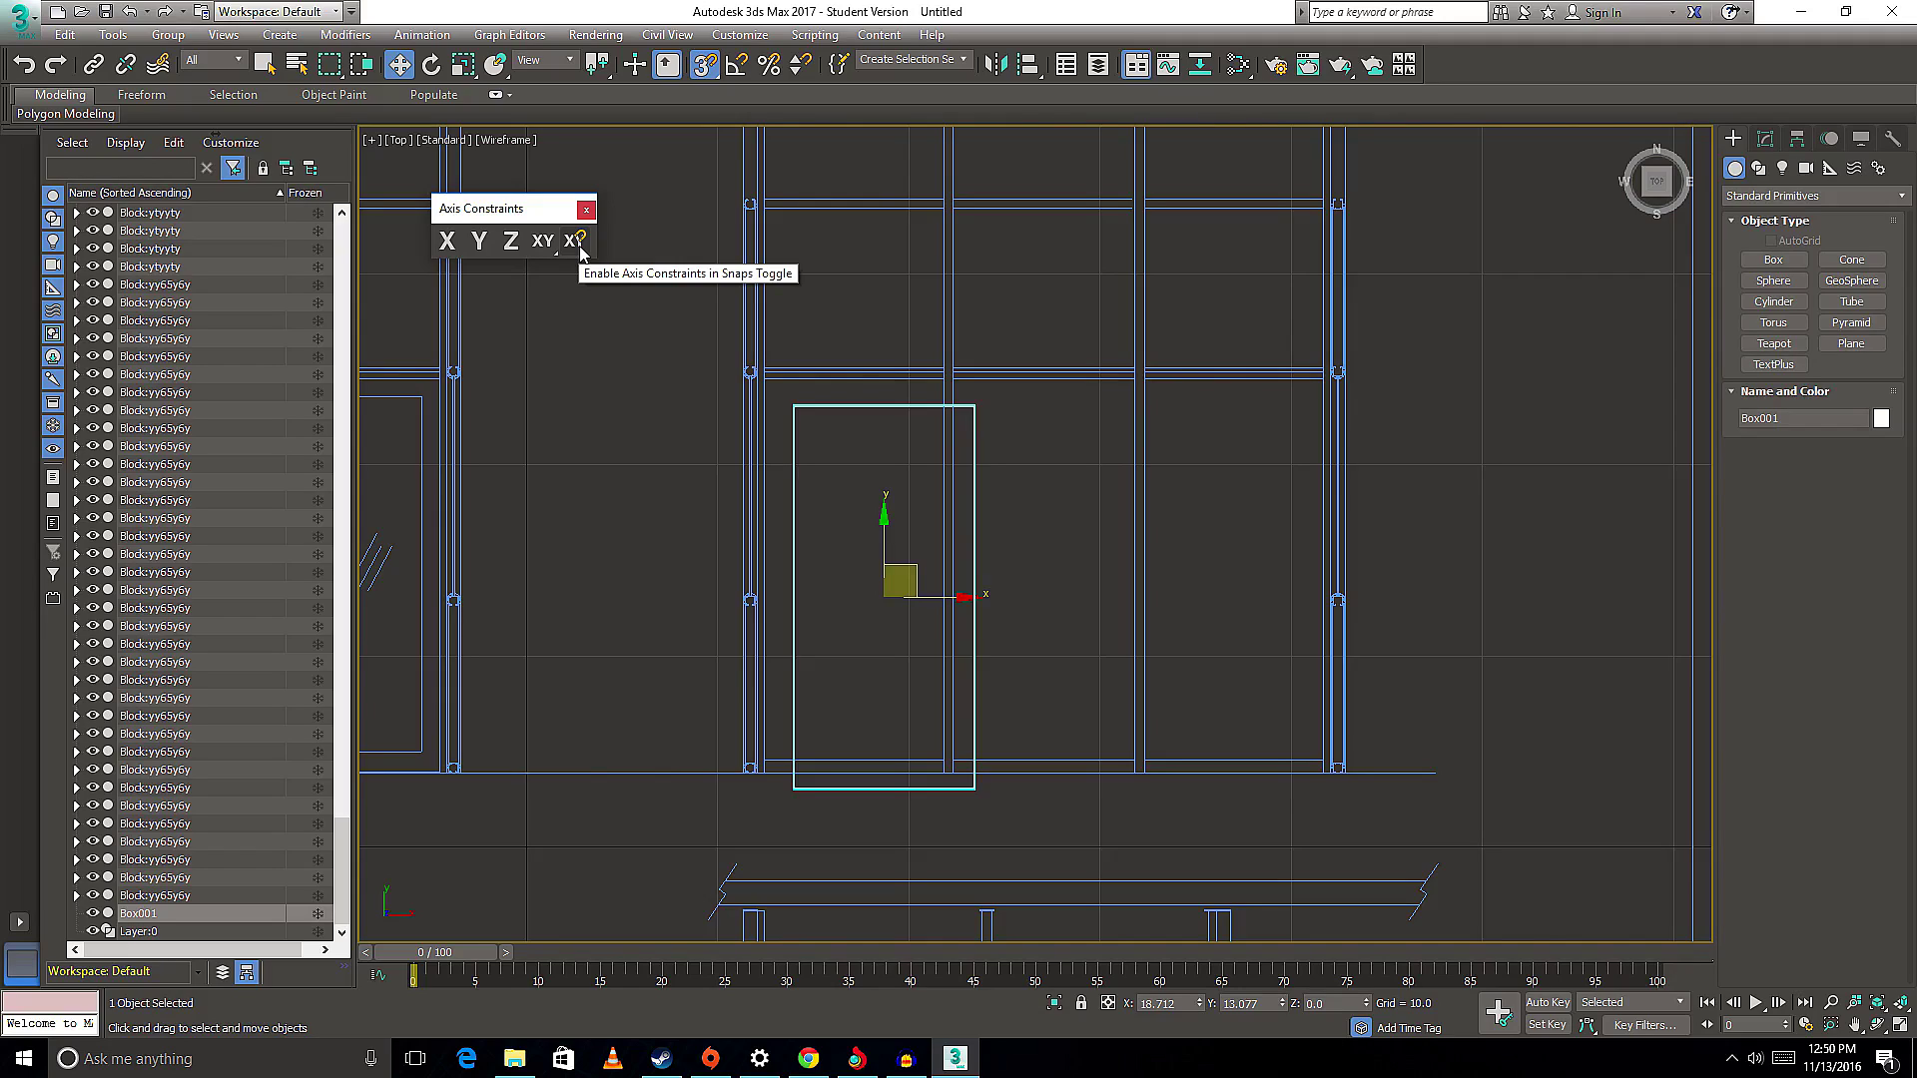
left_click(577, 241)
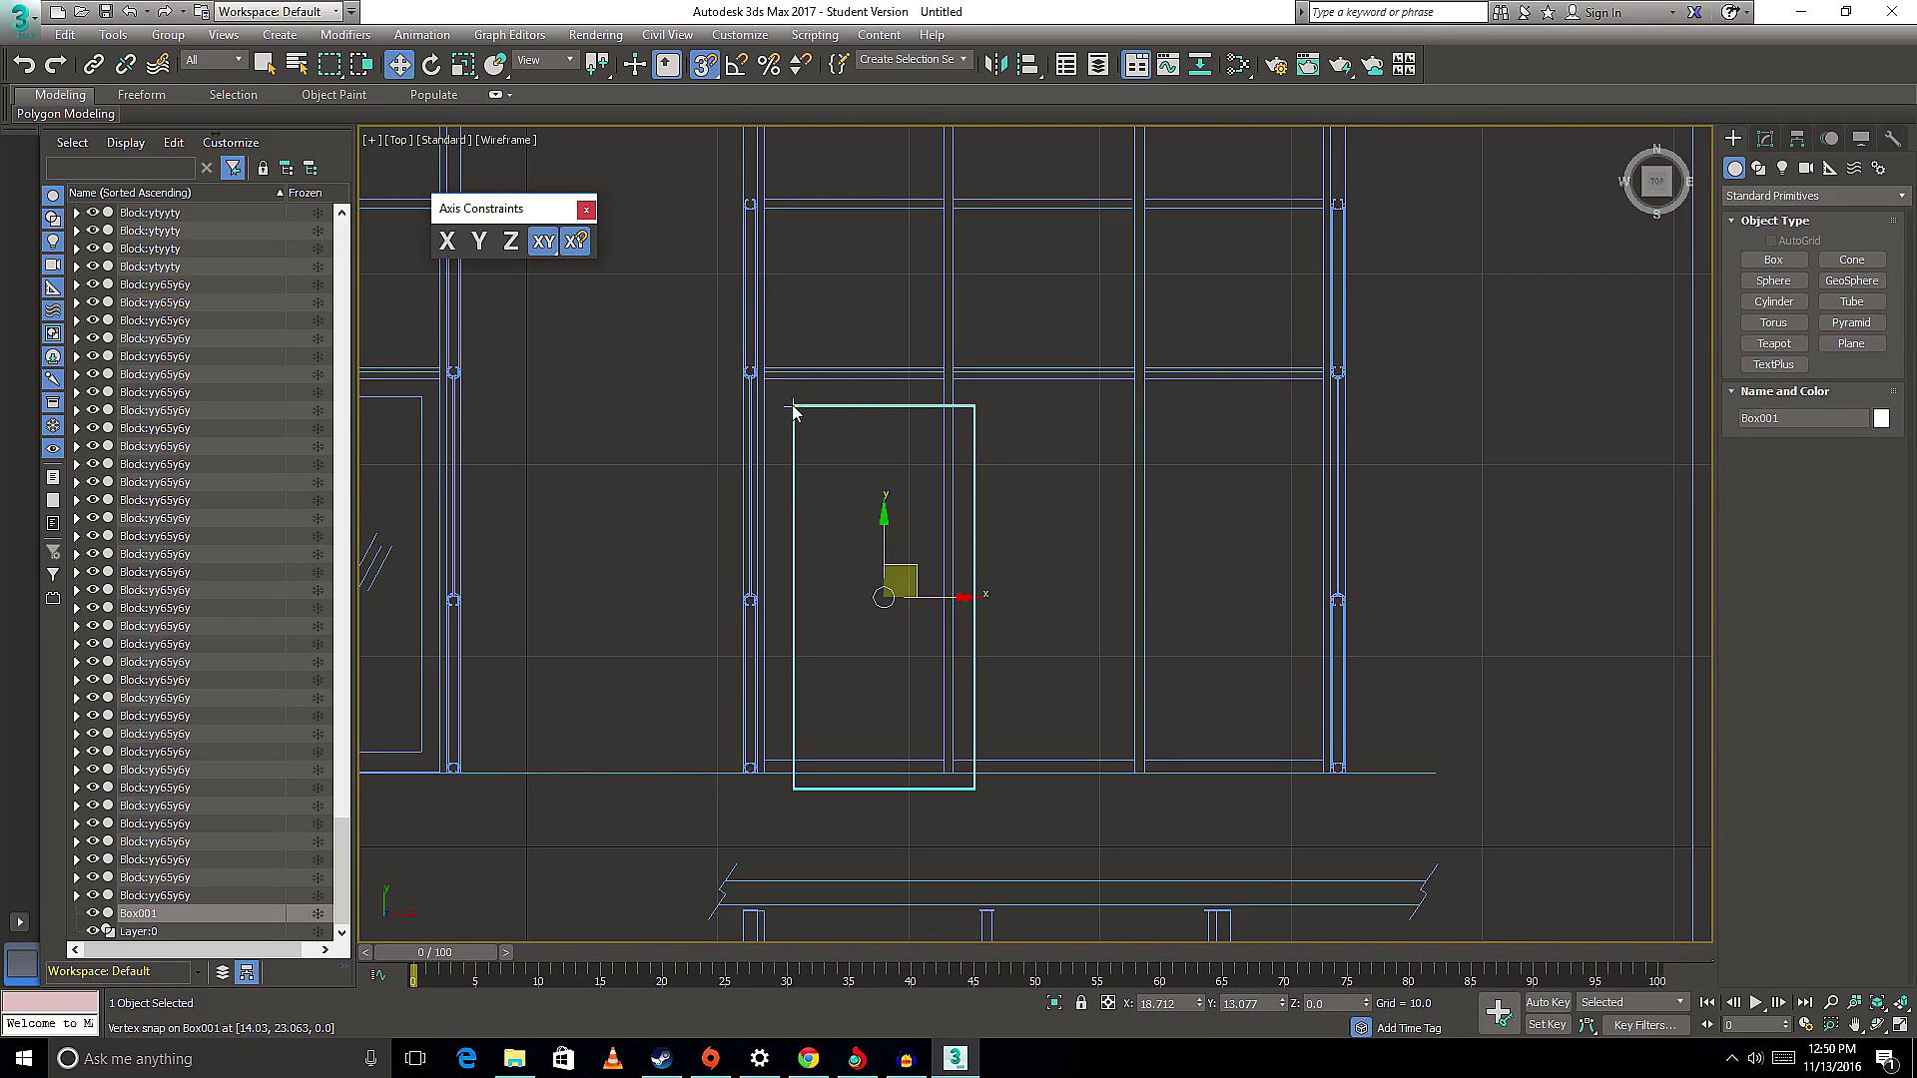
- Snap Box001's corners onto the pane's corner vertices so it fits exactly in one pane
left_click_drag(794, 407, 765, 377)
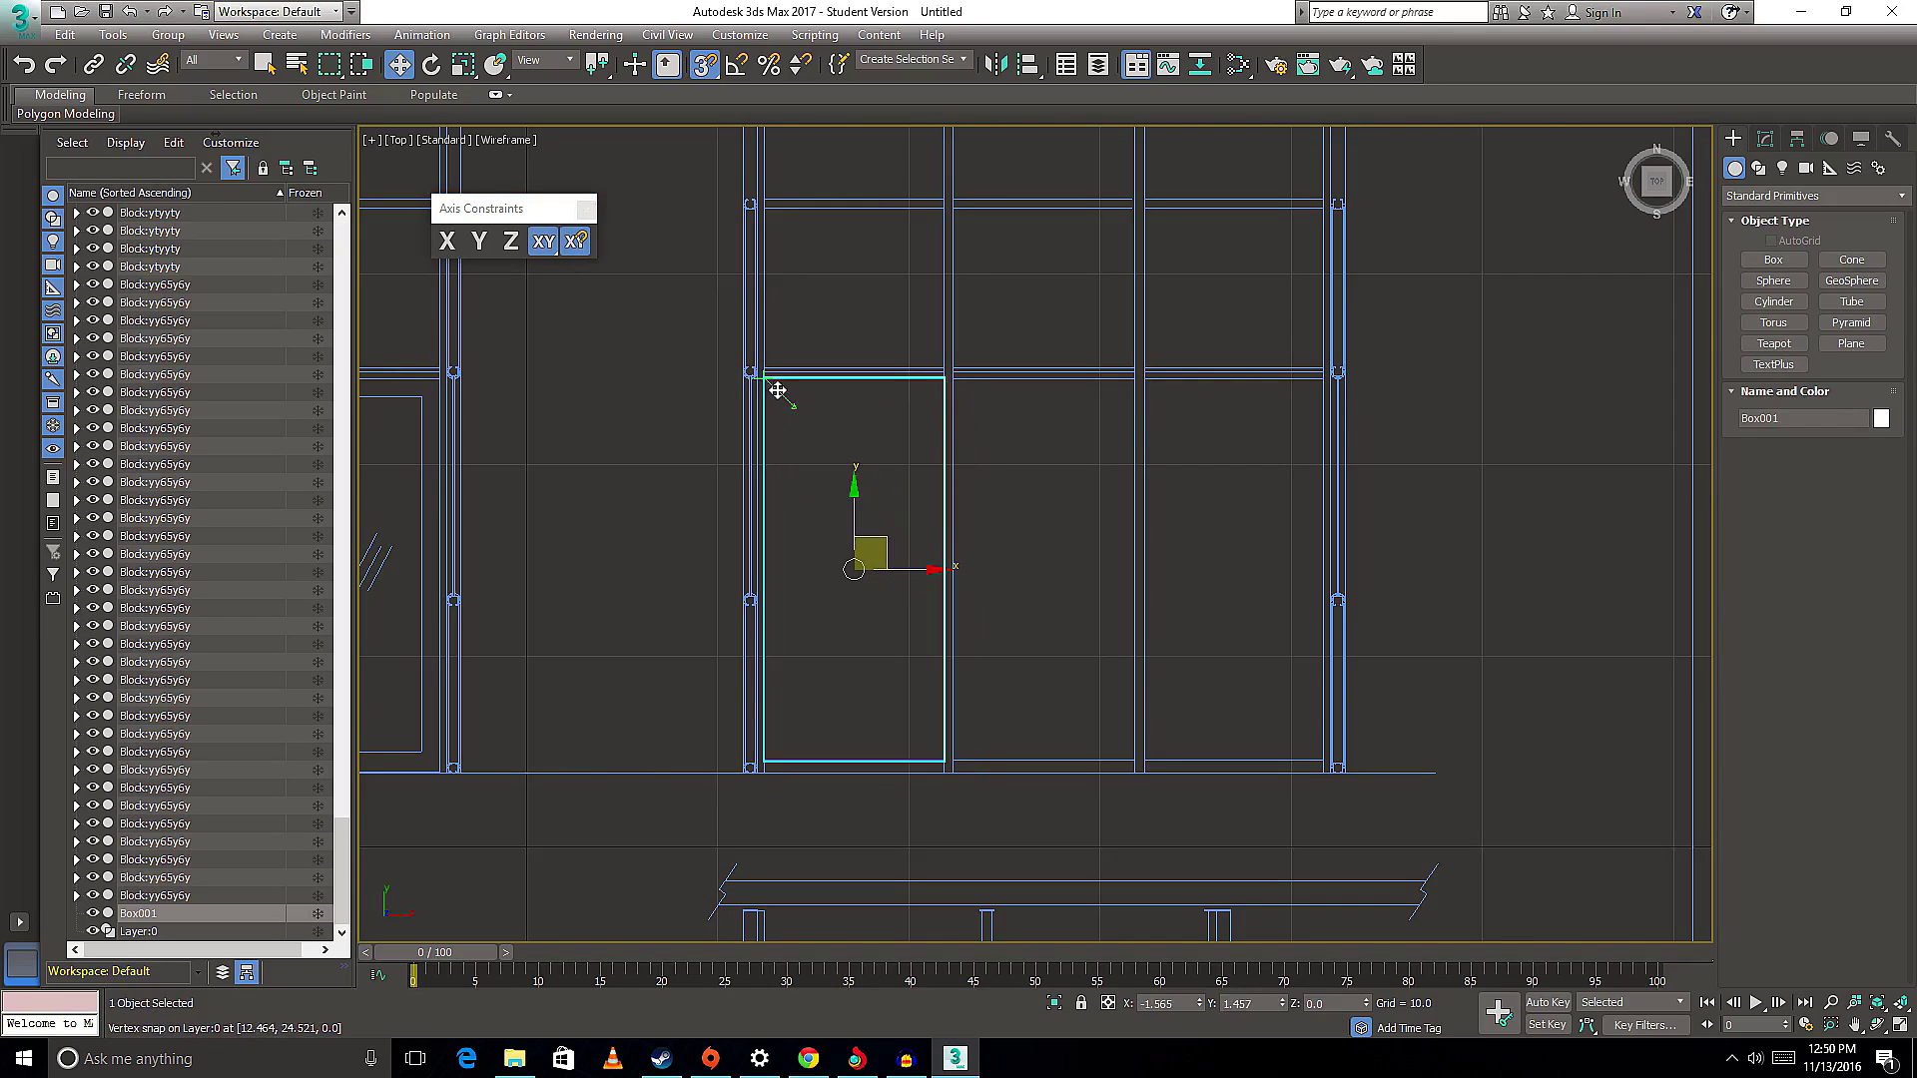
middle_click_drag(1014, 529, 881, 561)
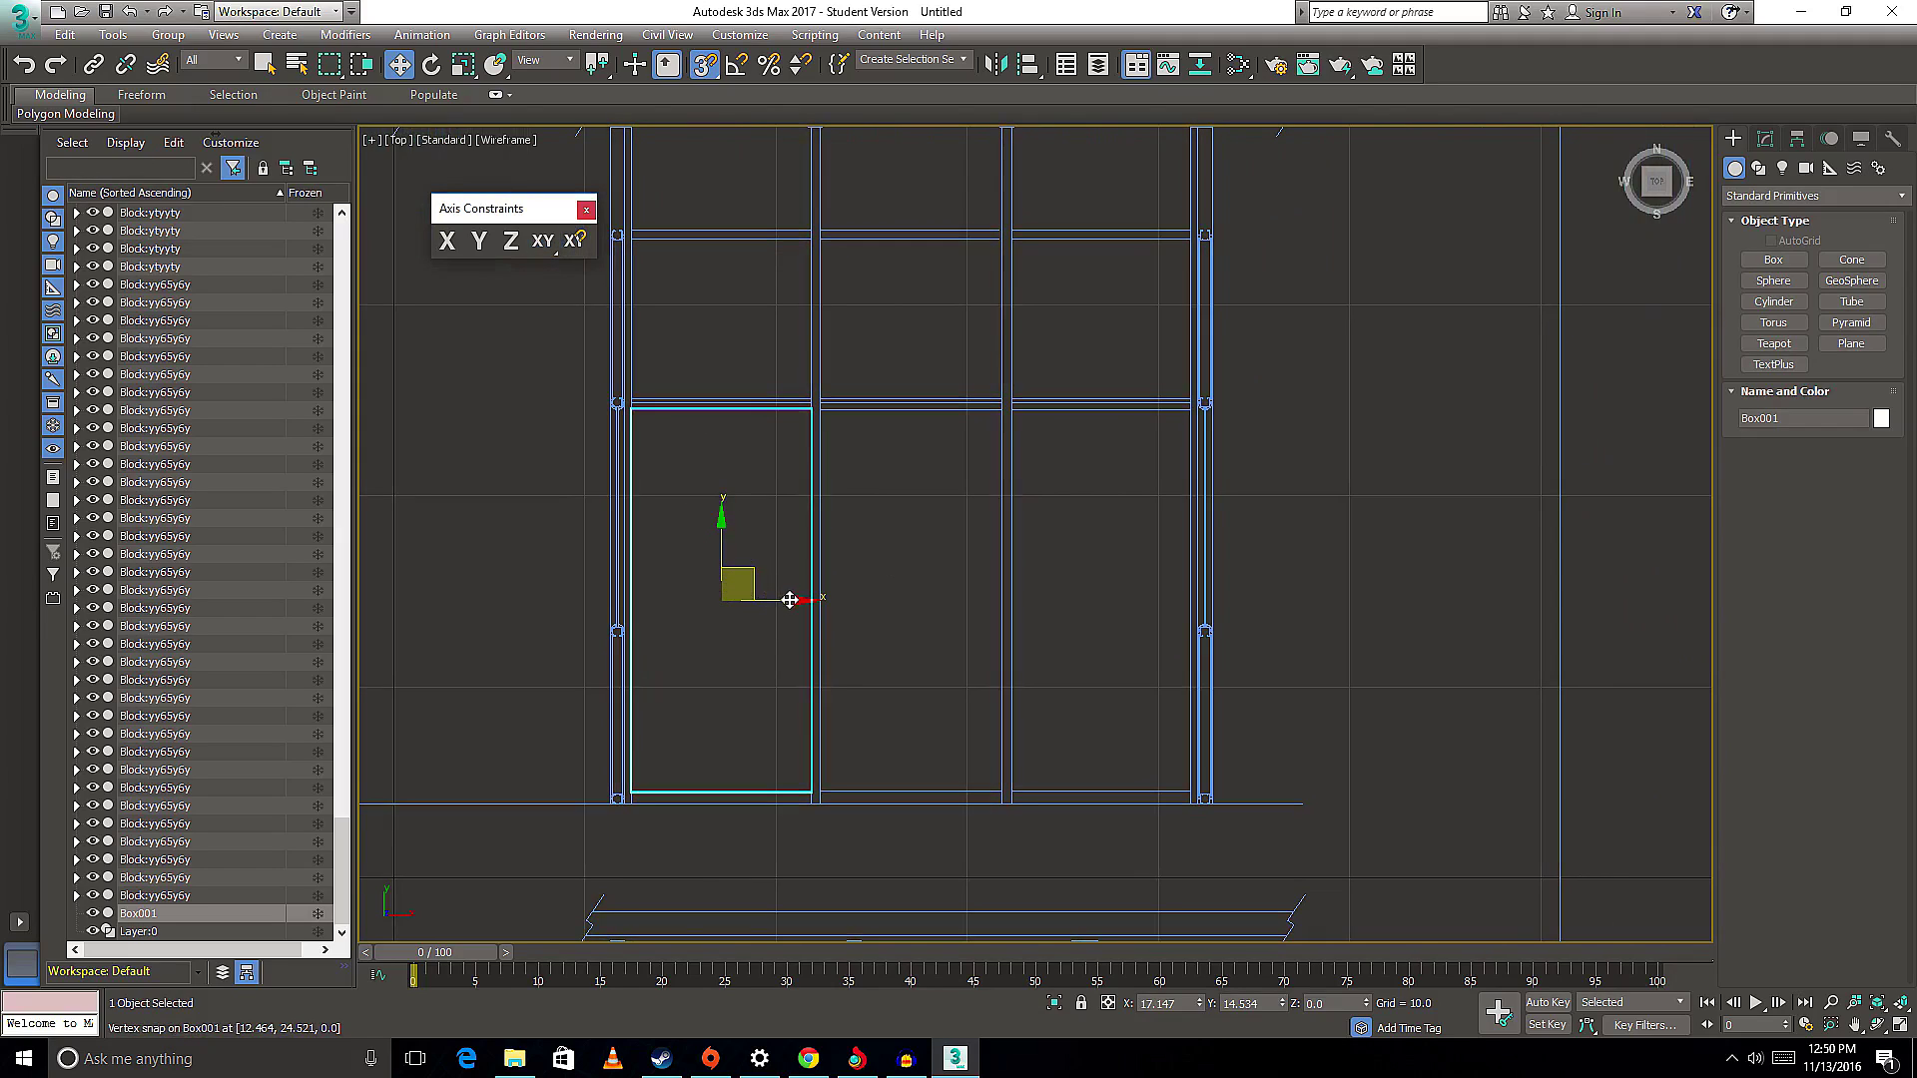
mouse_move(789, 599)
left_mouse_down()
mouse_move(726, 587)
mouse_move(759, 614)
left_mouse_up()
middle_click_drag(589, 409, 736, 393)
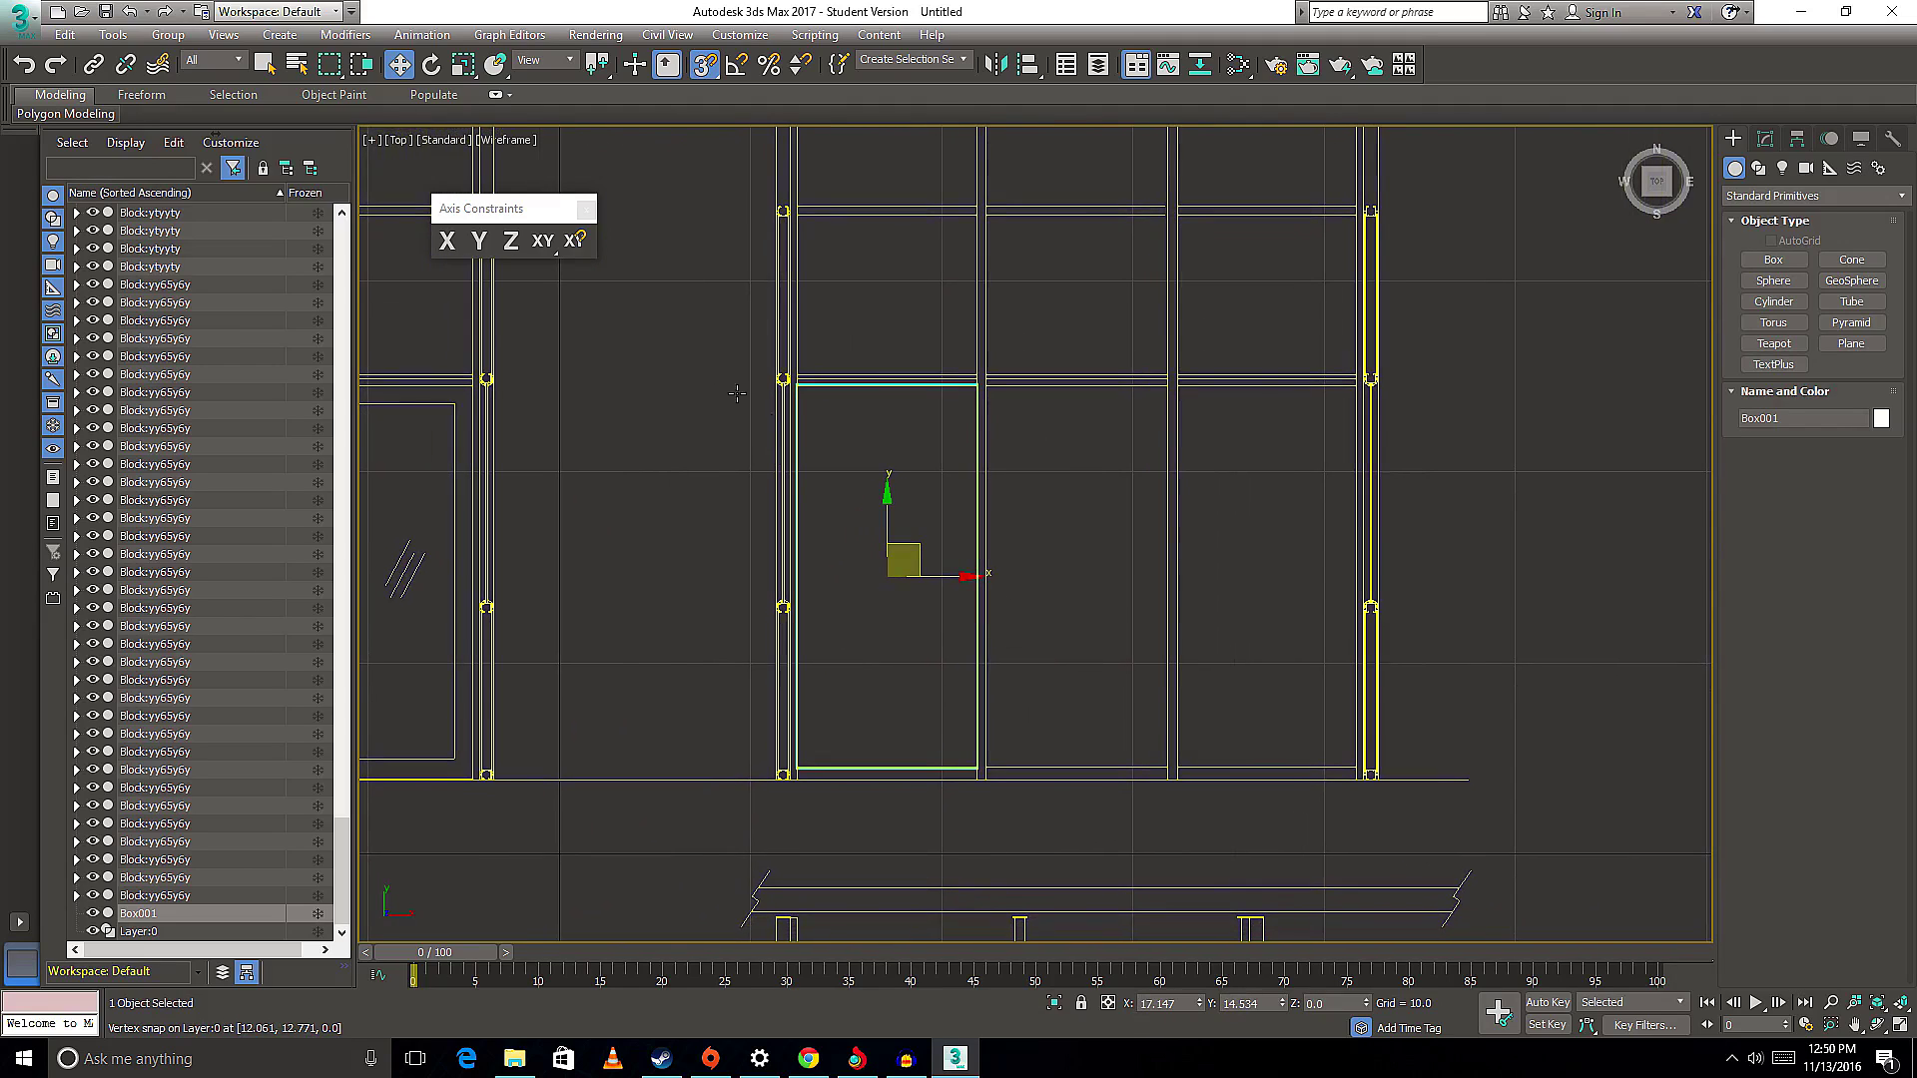
mouse_move(1123, 519)
middle_mouse_down()
mouse_move(966, 498)
mouse_move(897, 531)
middle_mouse_up()
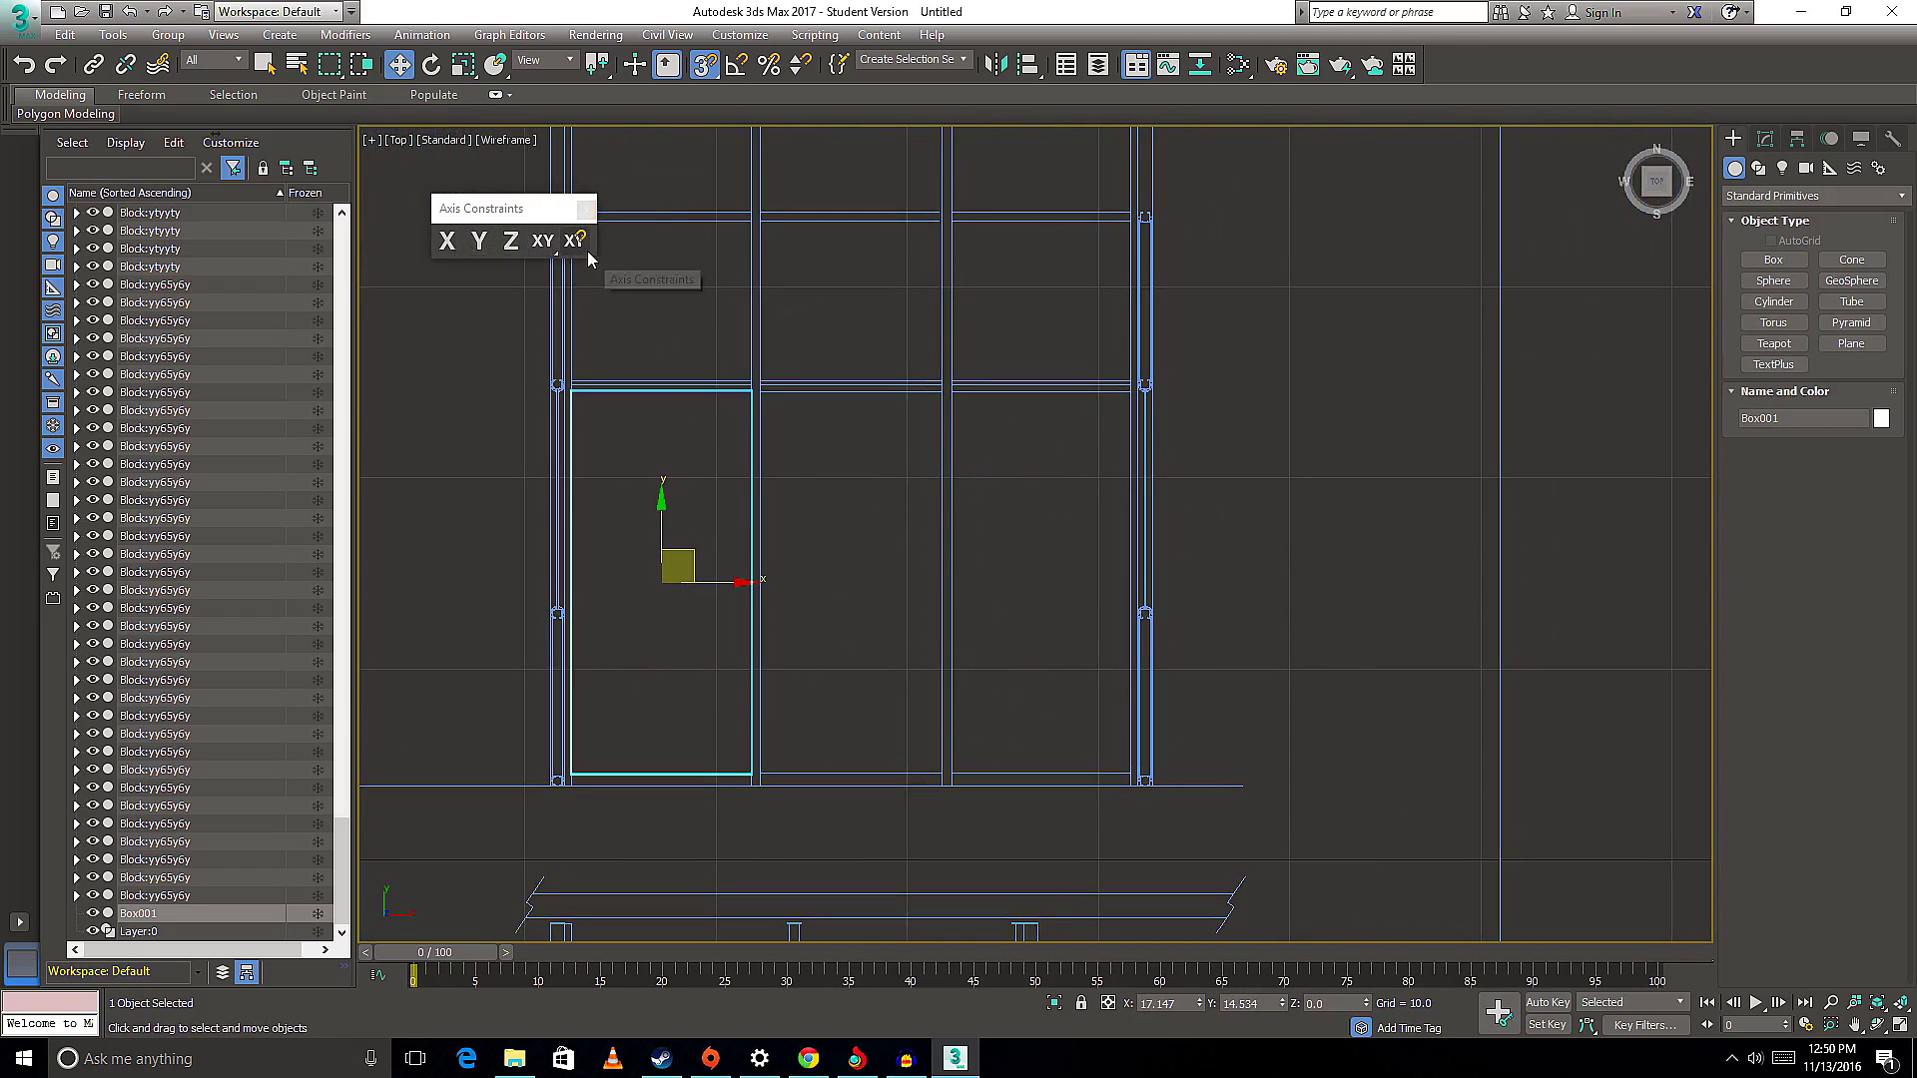
left_click(576, 241)
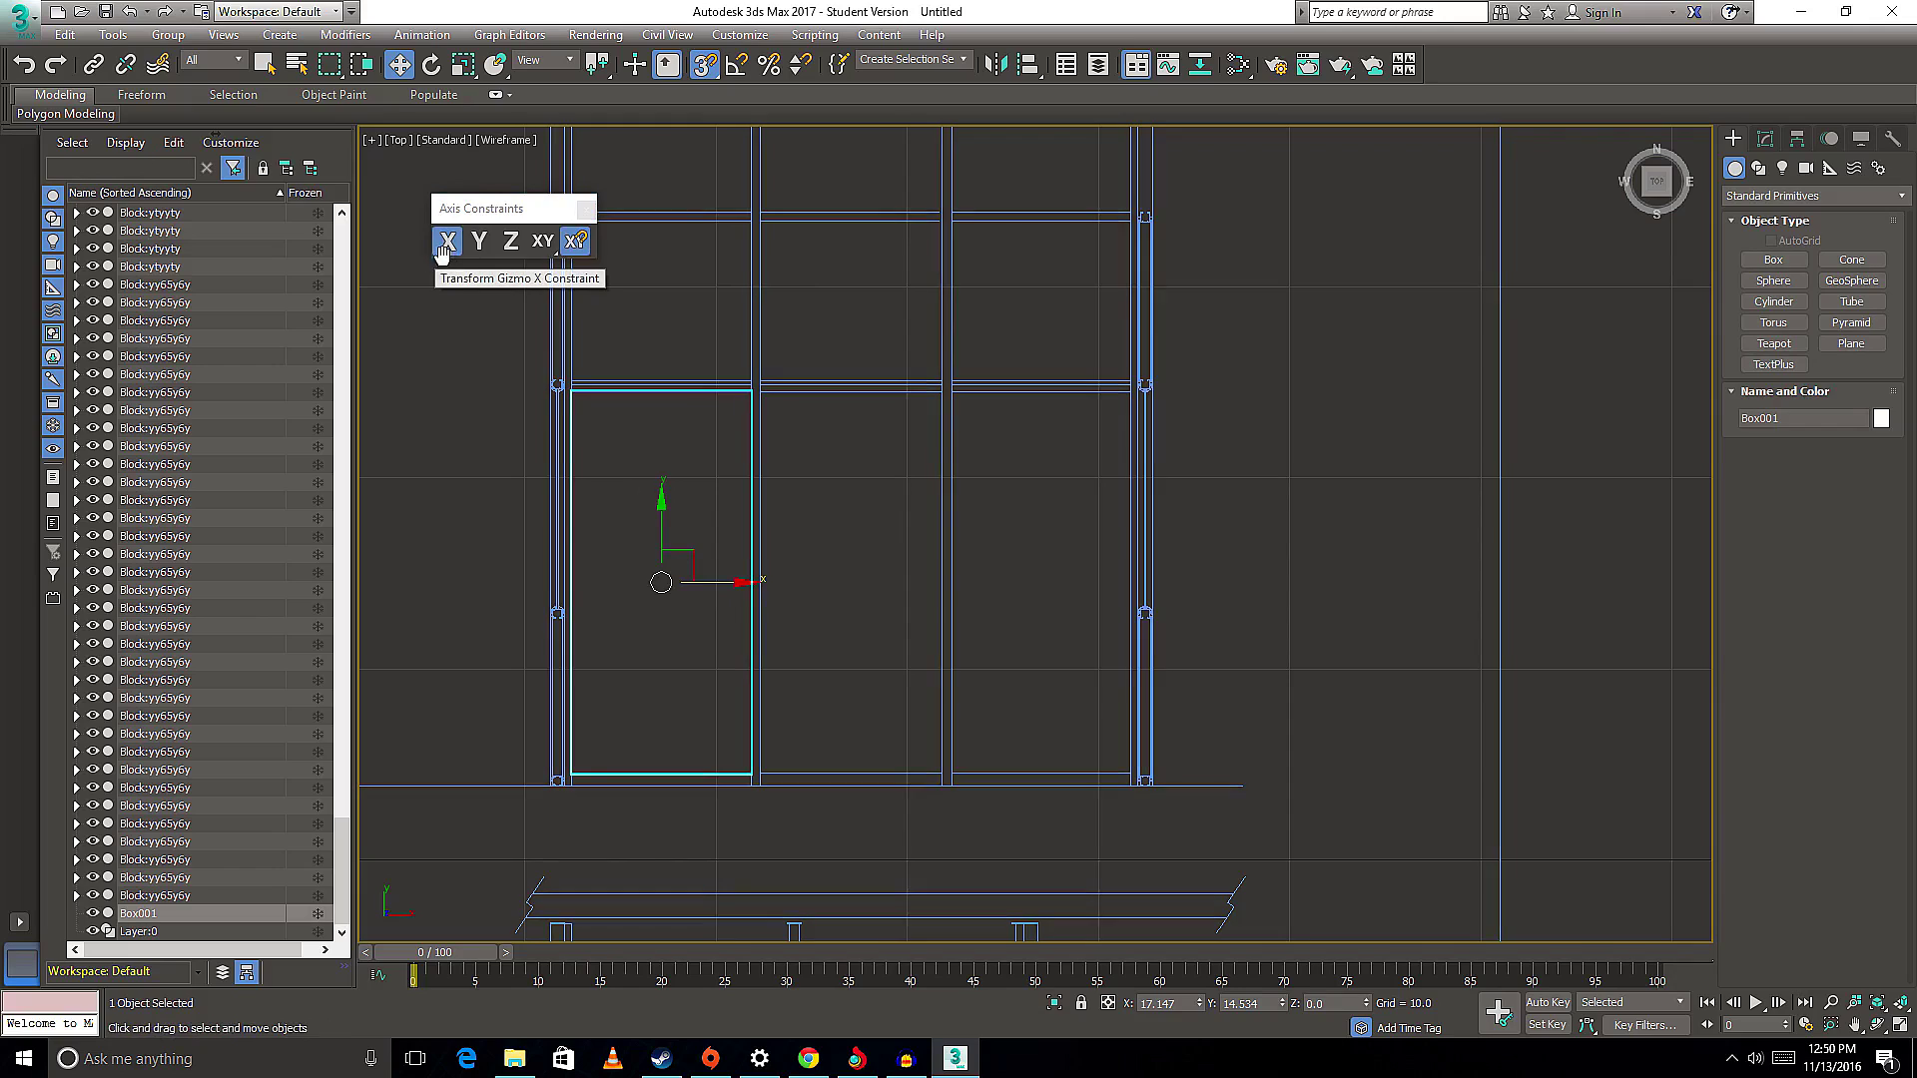
- Constrain movement to Y and switch to the Perspective view of Box001
left_click(478, 243)
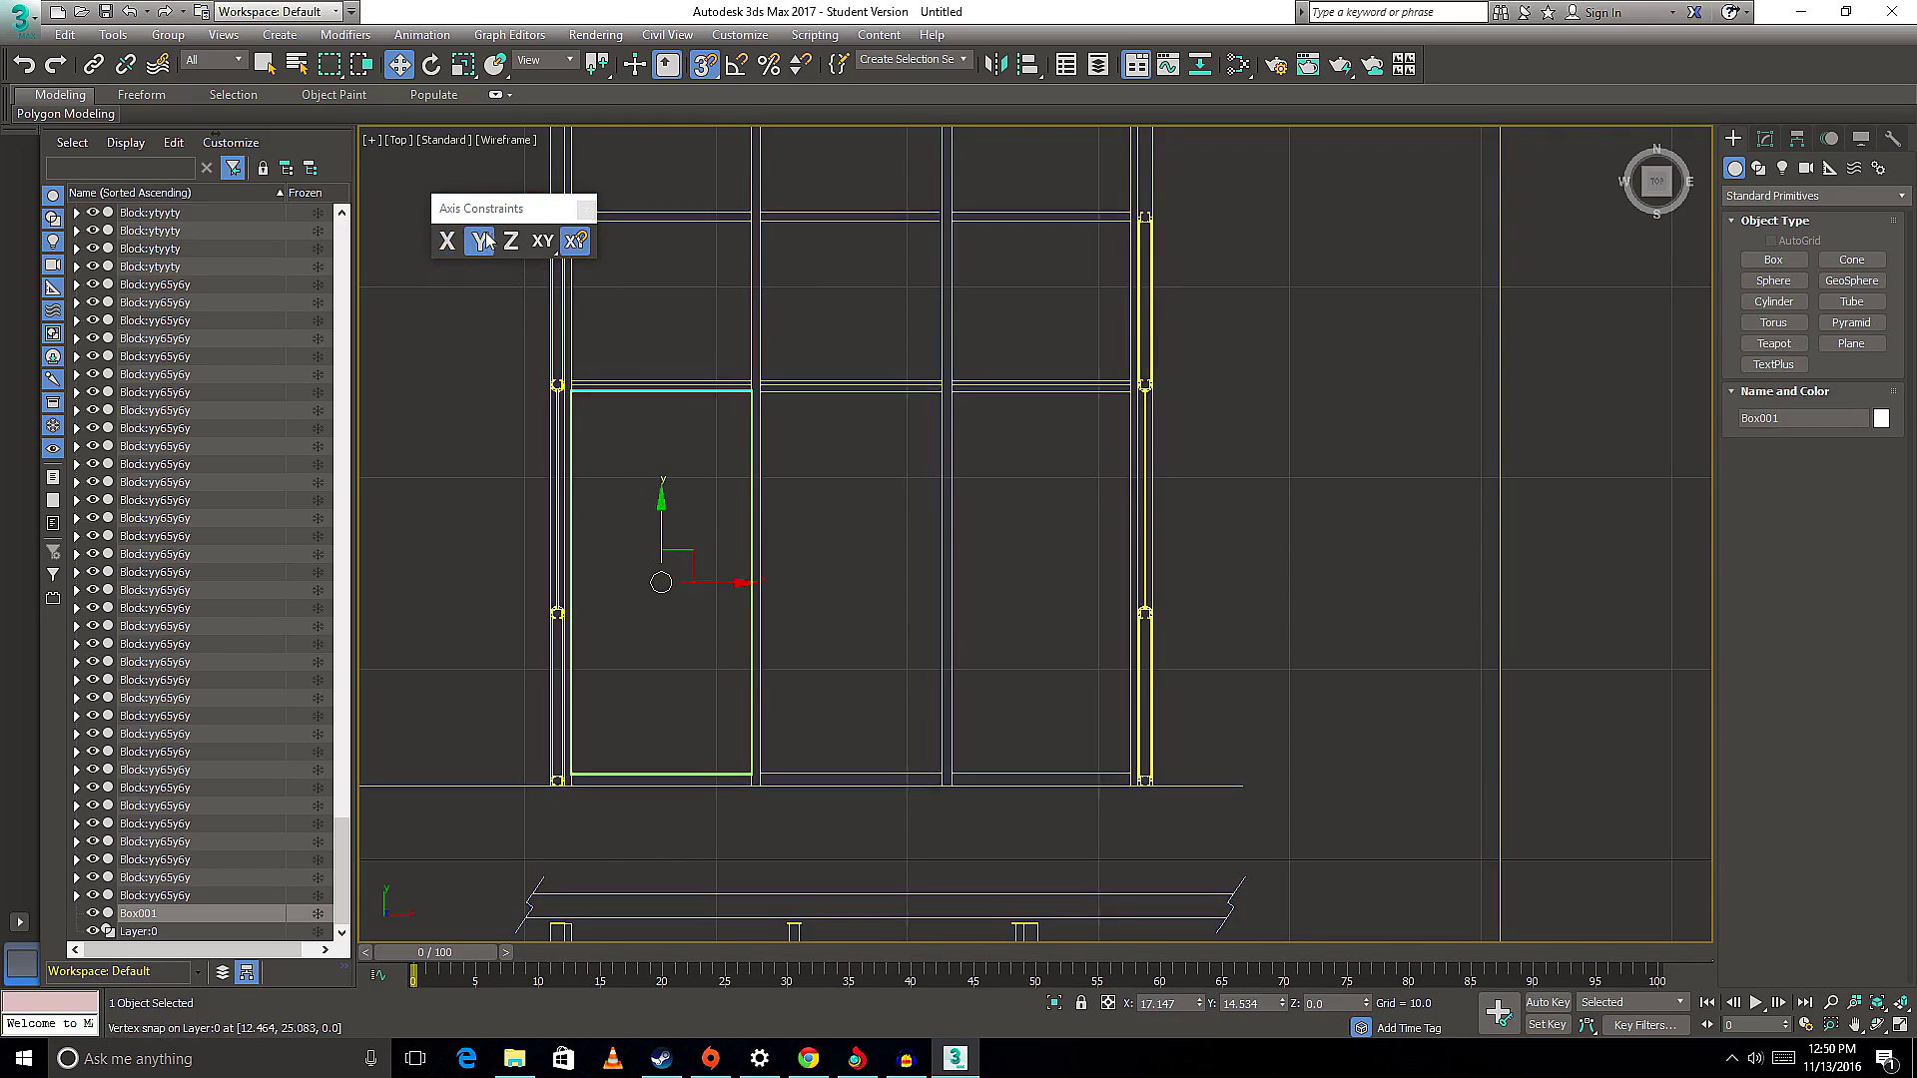
scroll(788, 635, "down", 3)
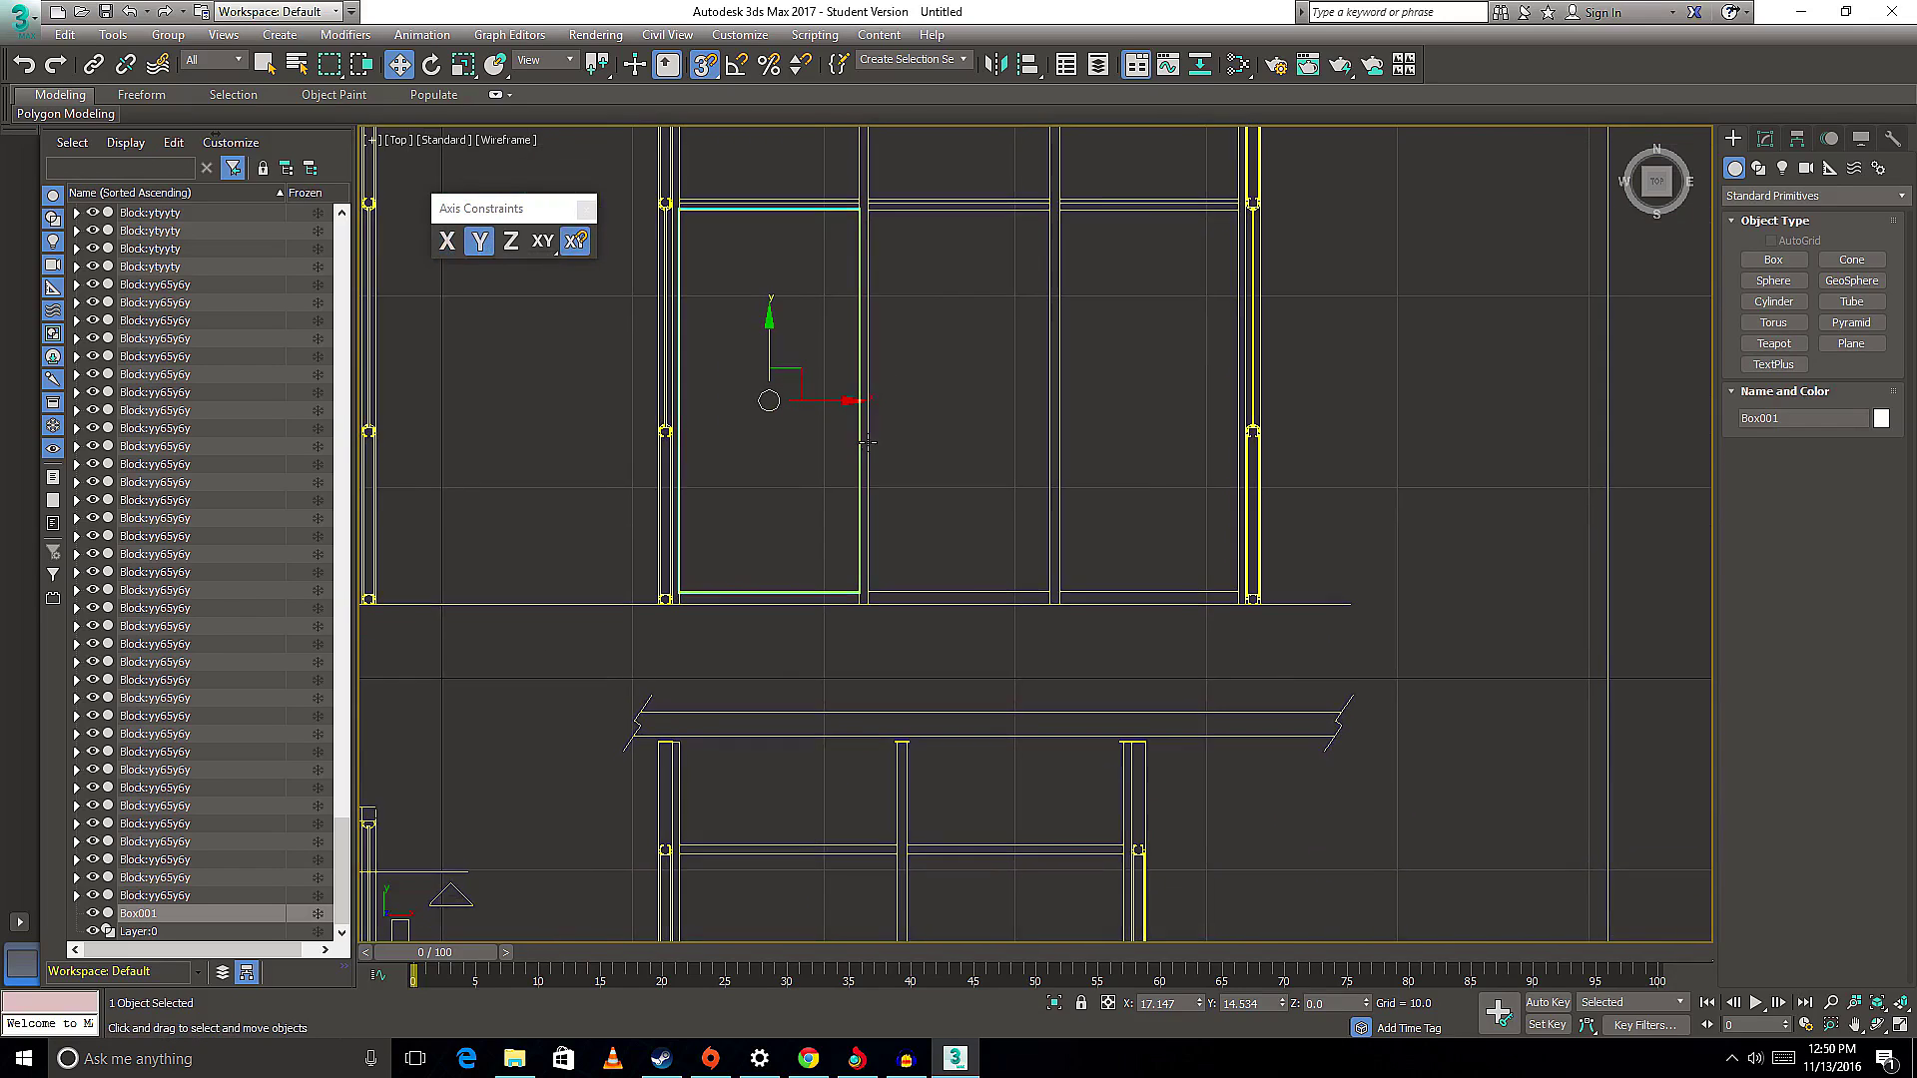
scroll(798, 599, "down", 3)
key("p")
scroll(843, 574, "up", 5)
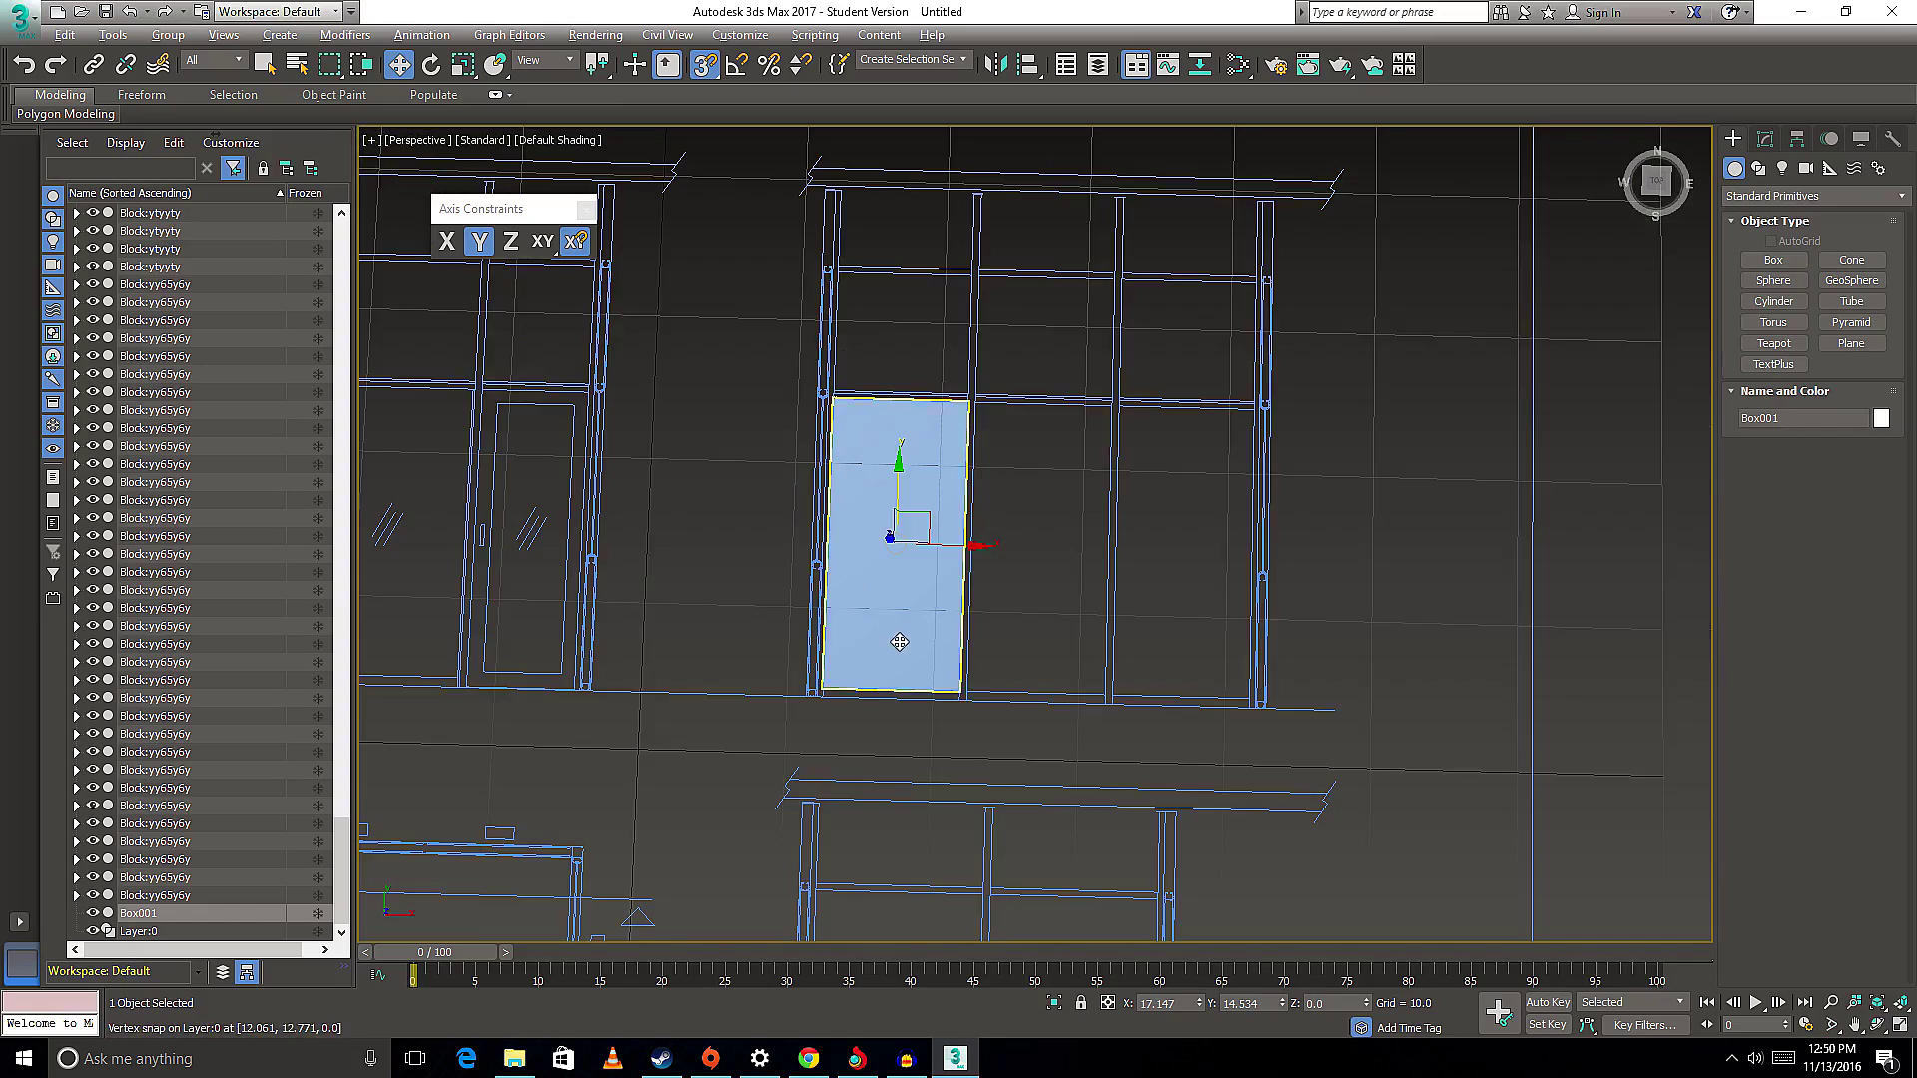
middle_click_drag(851, 586, 968, 707, "alt")
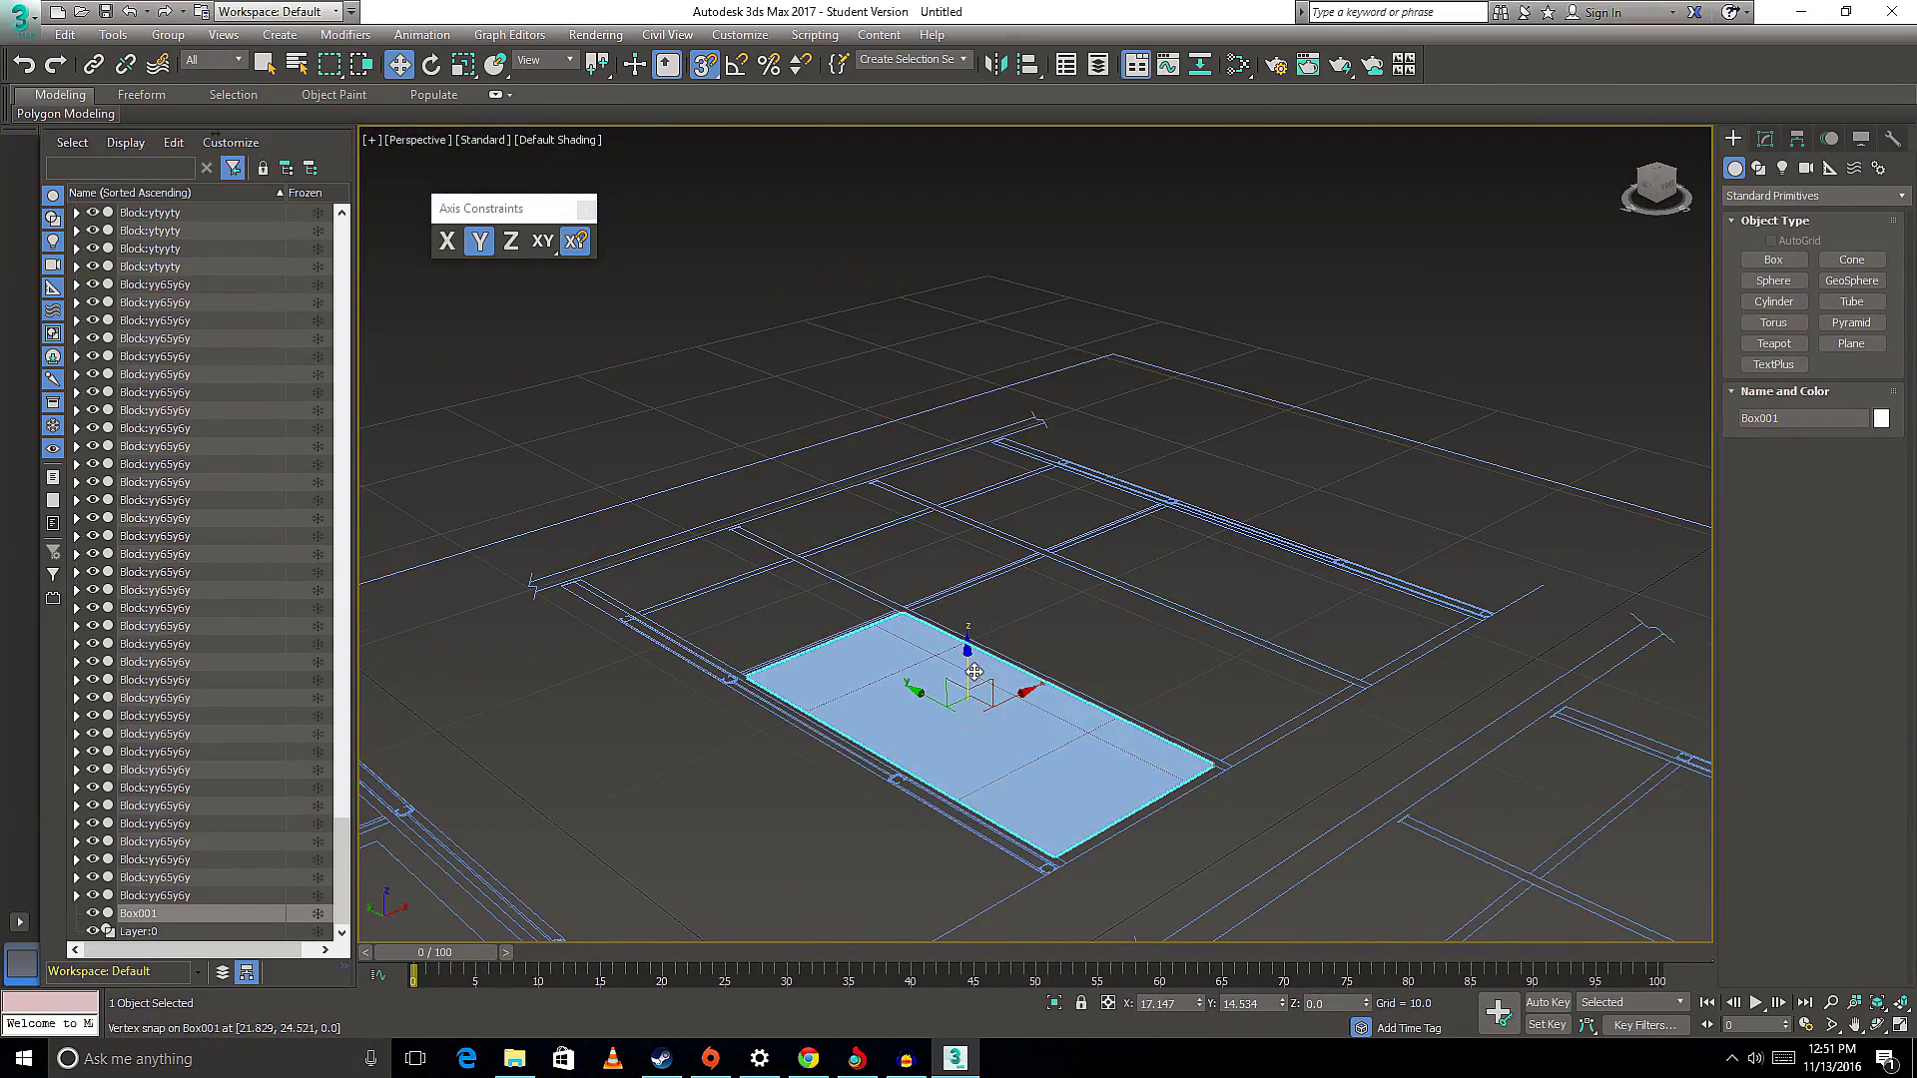
- Constrain to Z and orbit closely around Box001 to check its shape and flatness
left_click(511, 243)
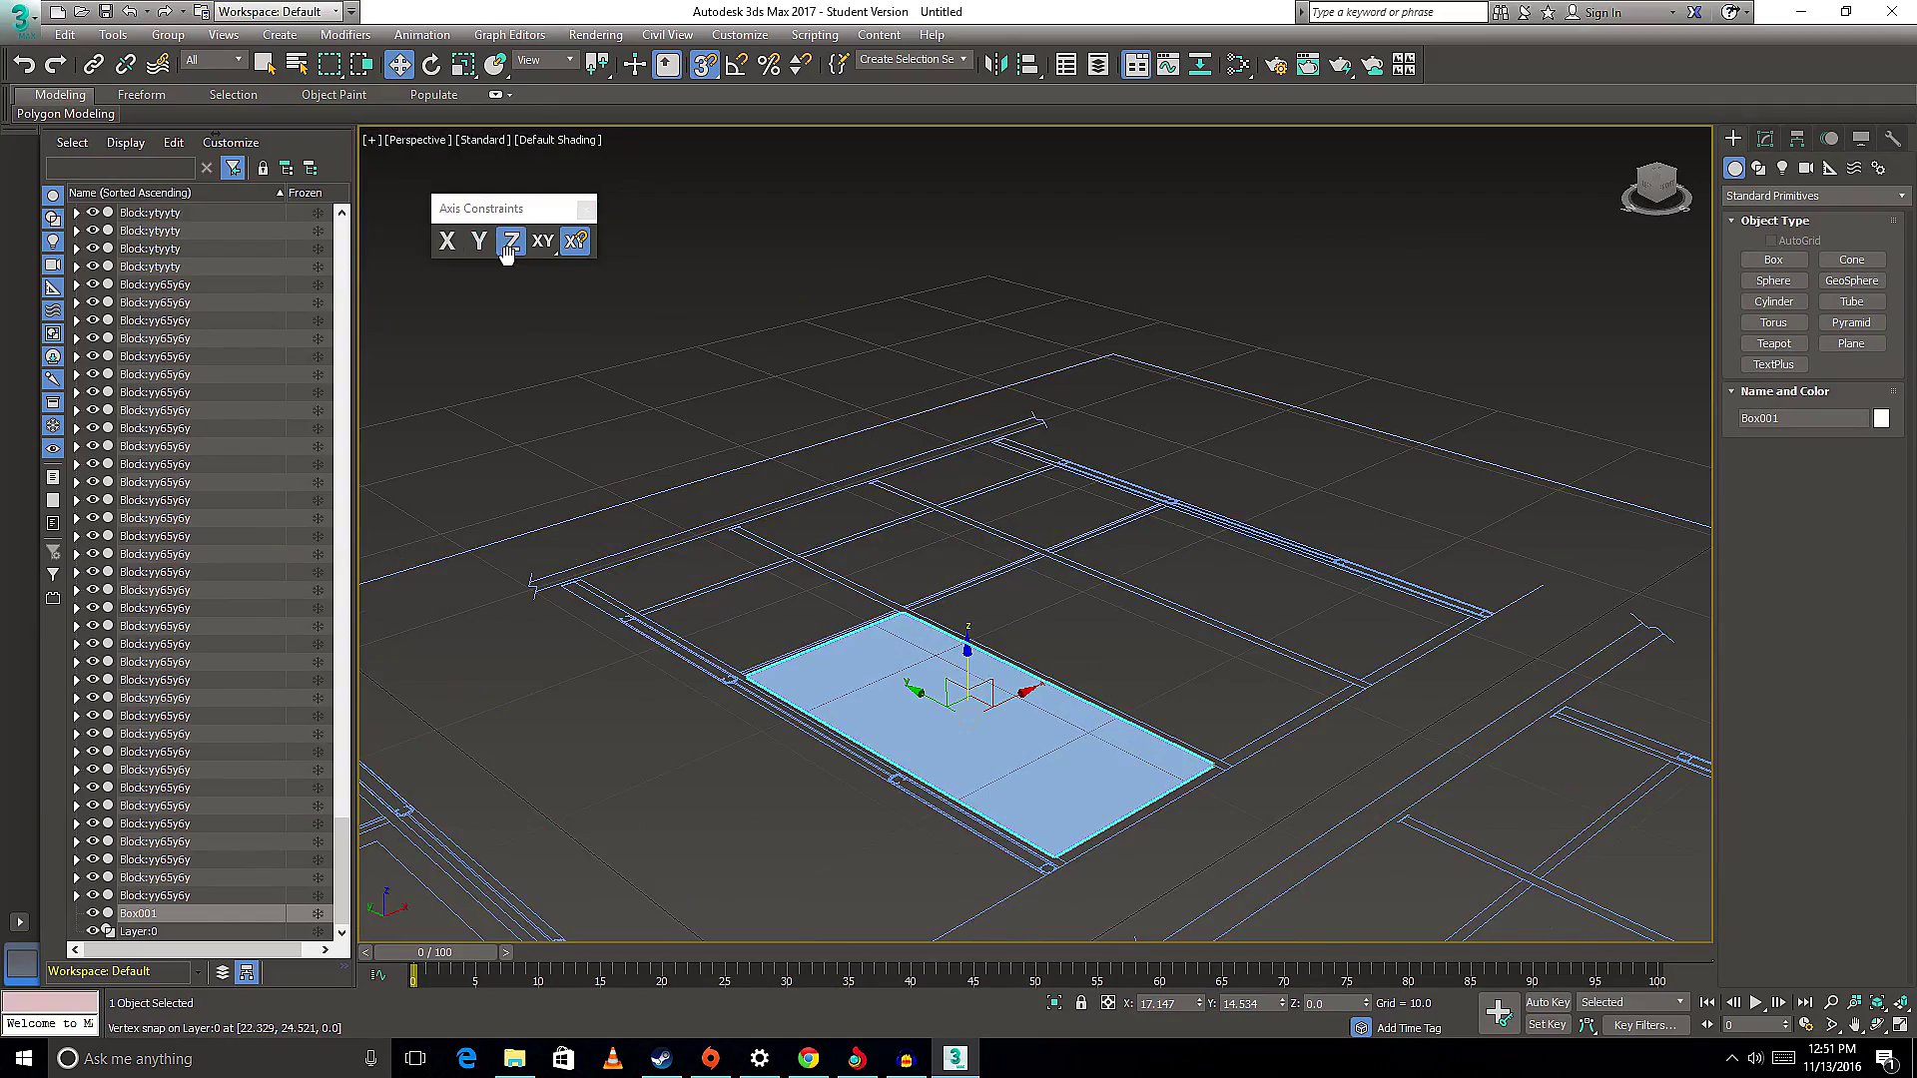
middle_click_drag(671, 404, 518, 281, "alt")
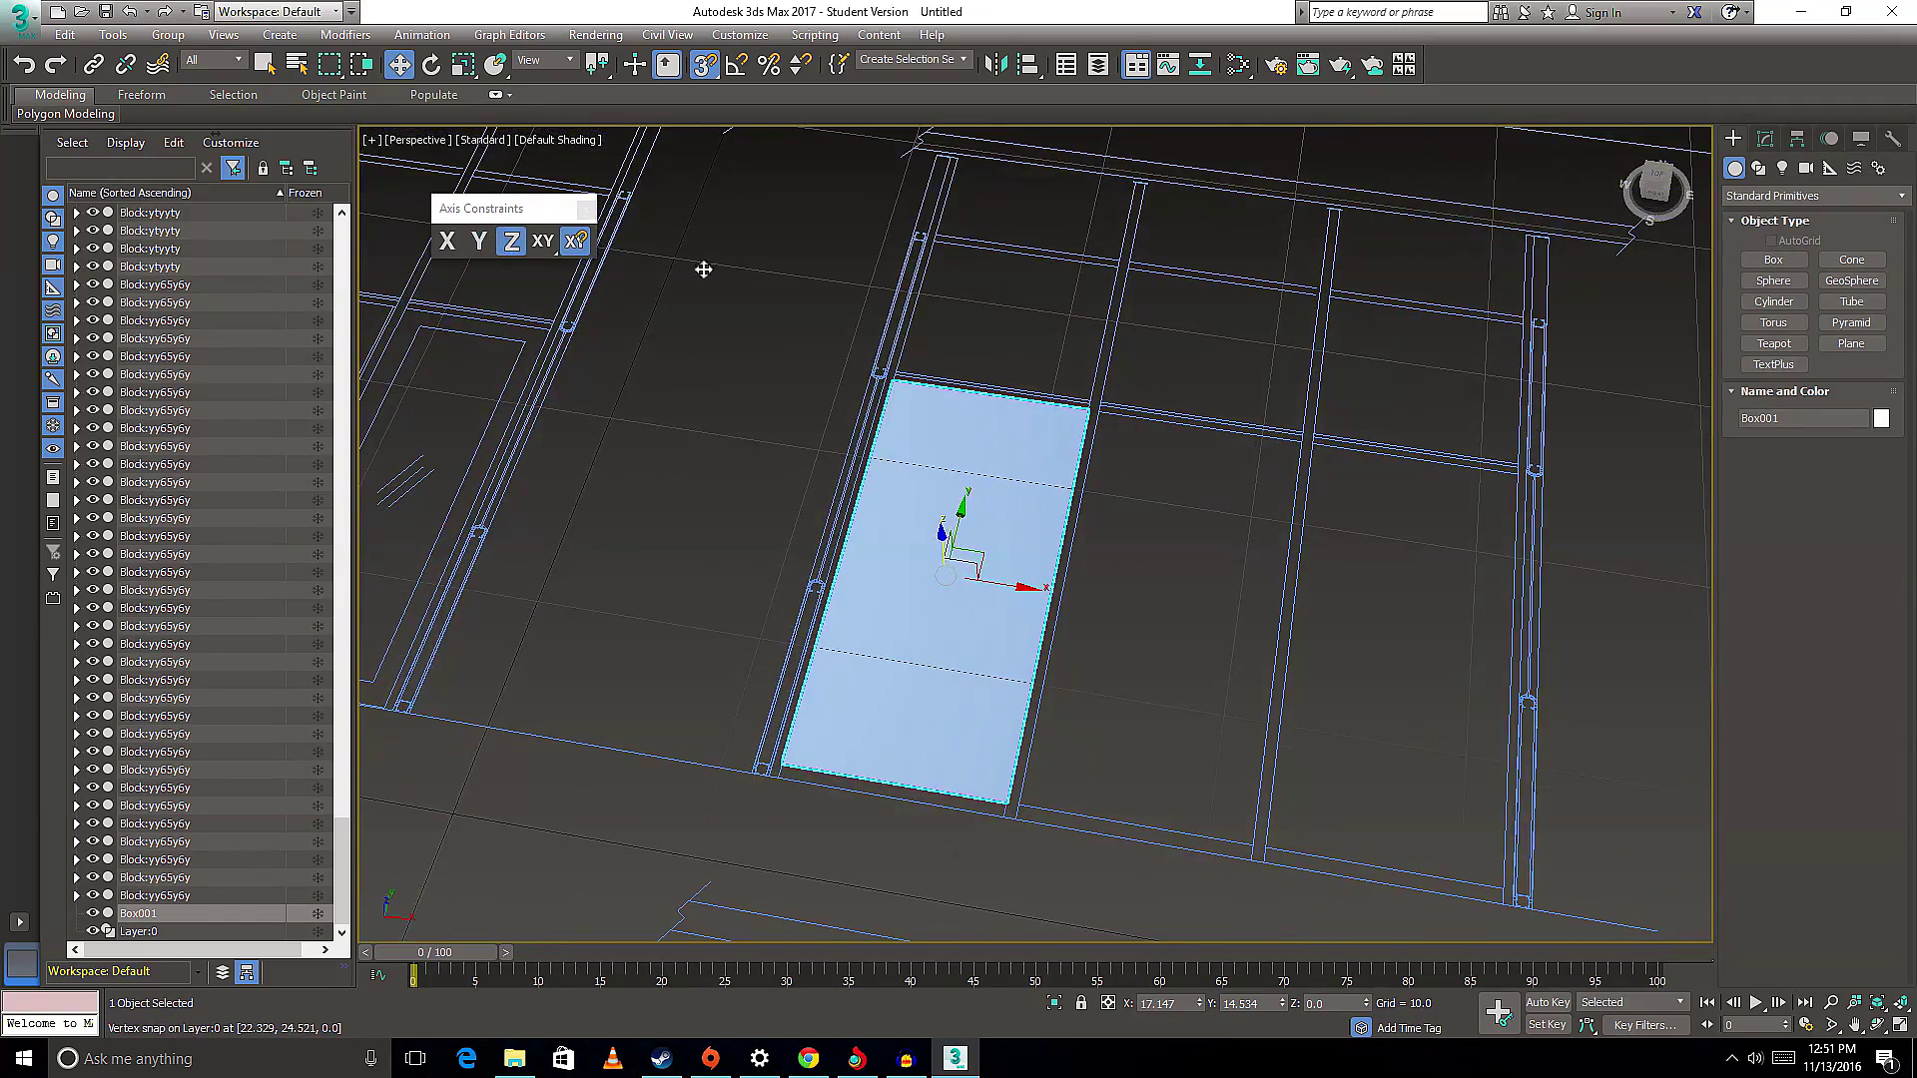
middle_click_drag(963, 761, 963, 699, "alt")
scroll(962, 620, "up", 3)
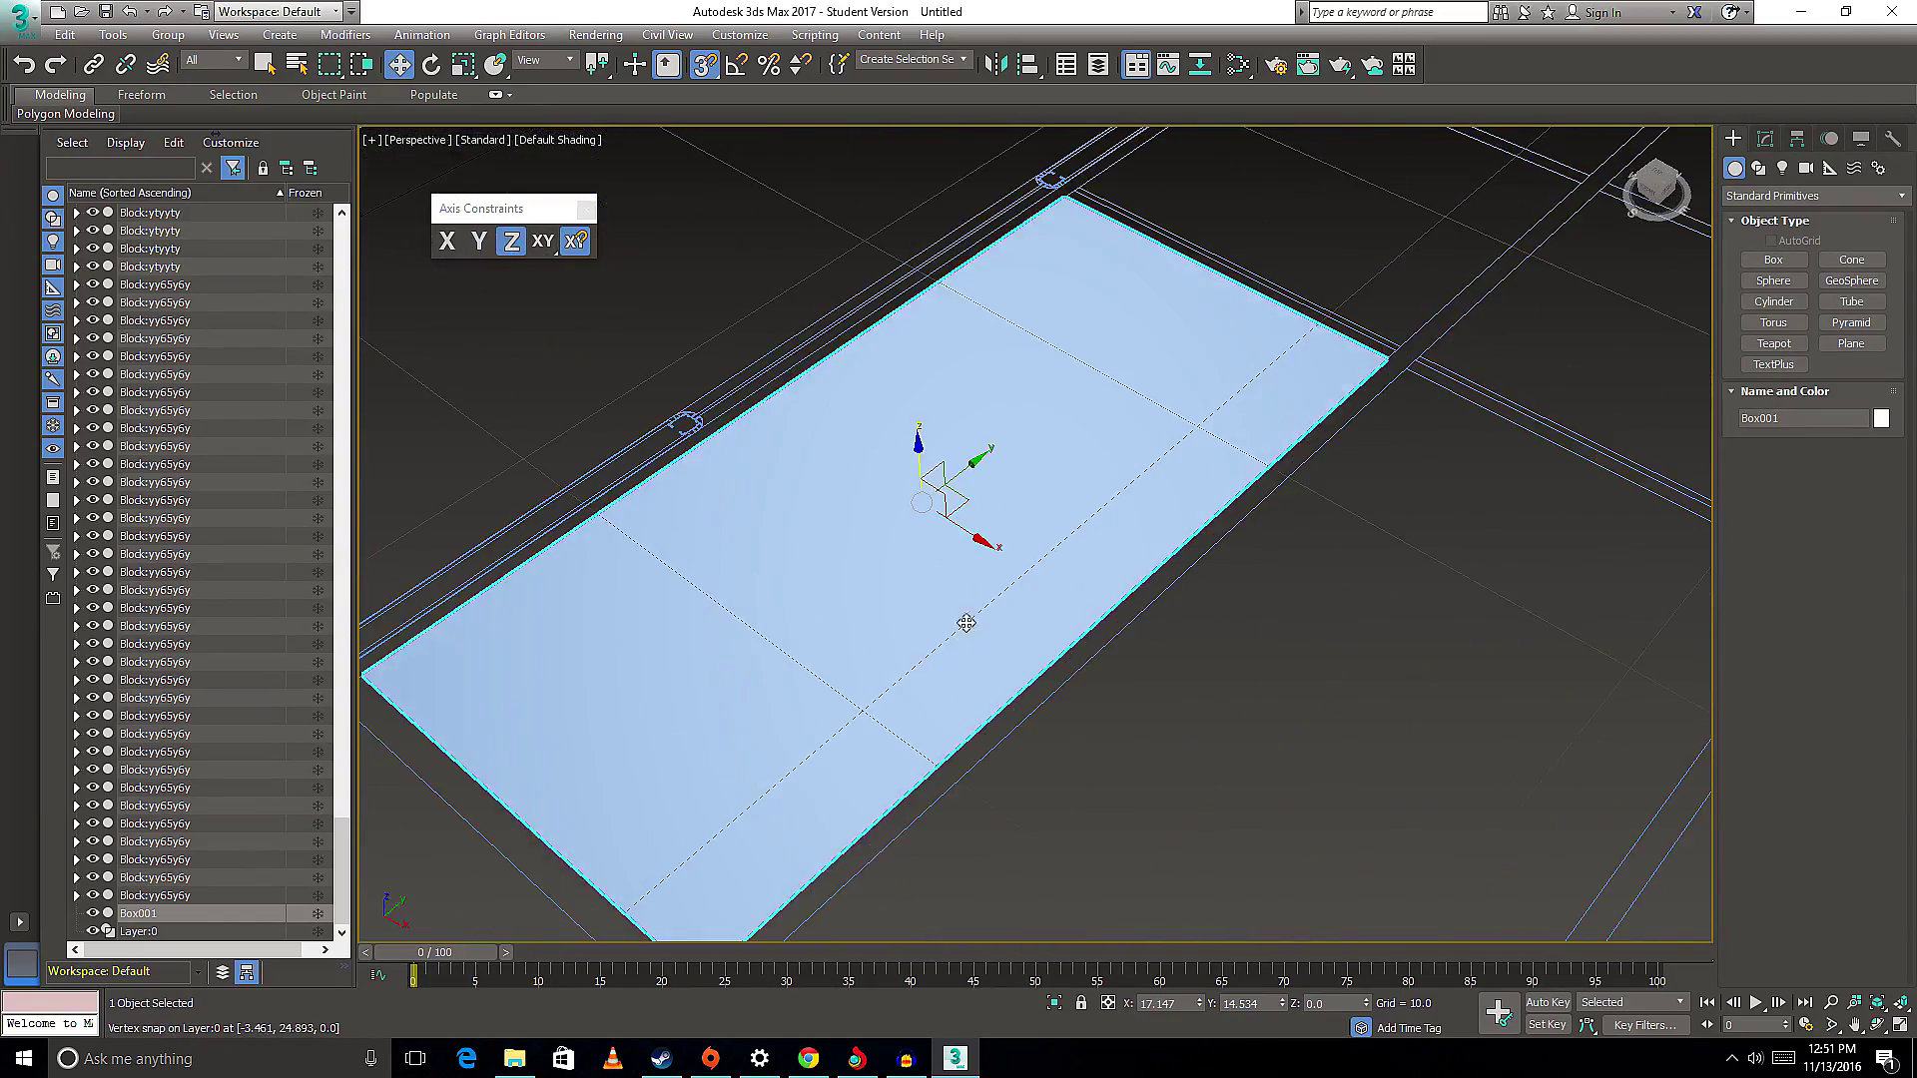
scroll(1026, 543, "up", 2)
mouse_move(942, 489)
middle_mouse_down("alt")
mouse_move(918, 559)
mouse_move(878, 549)
middle_mouse_up("alt")
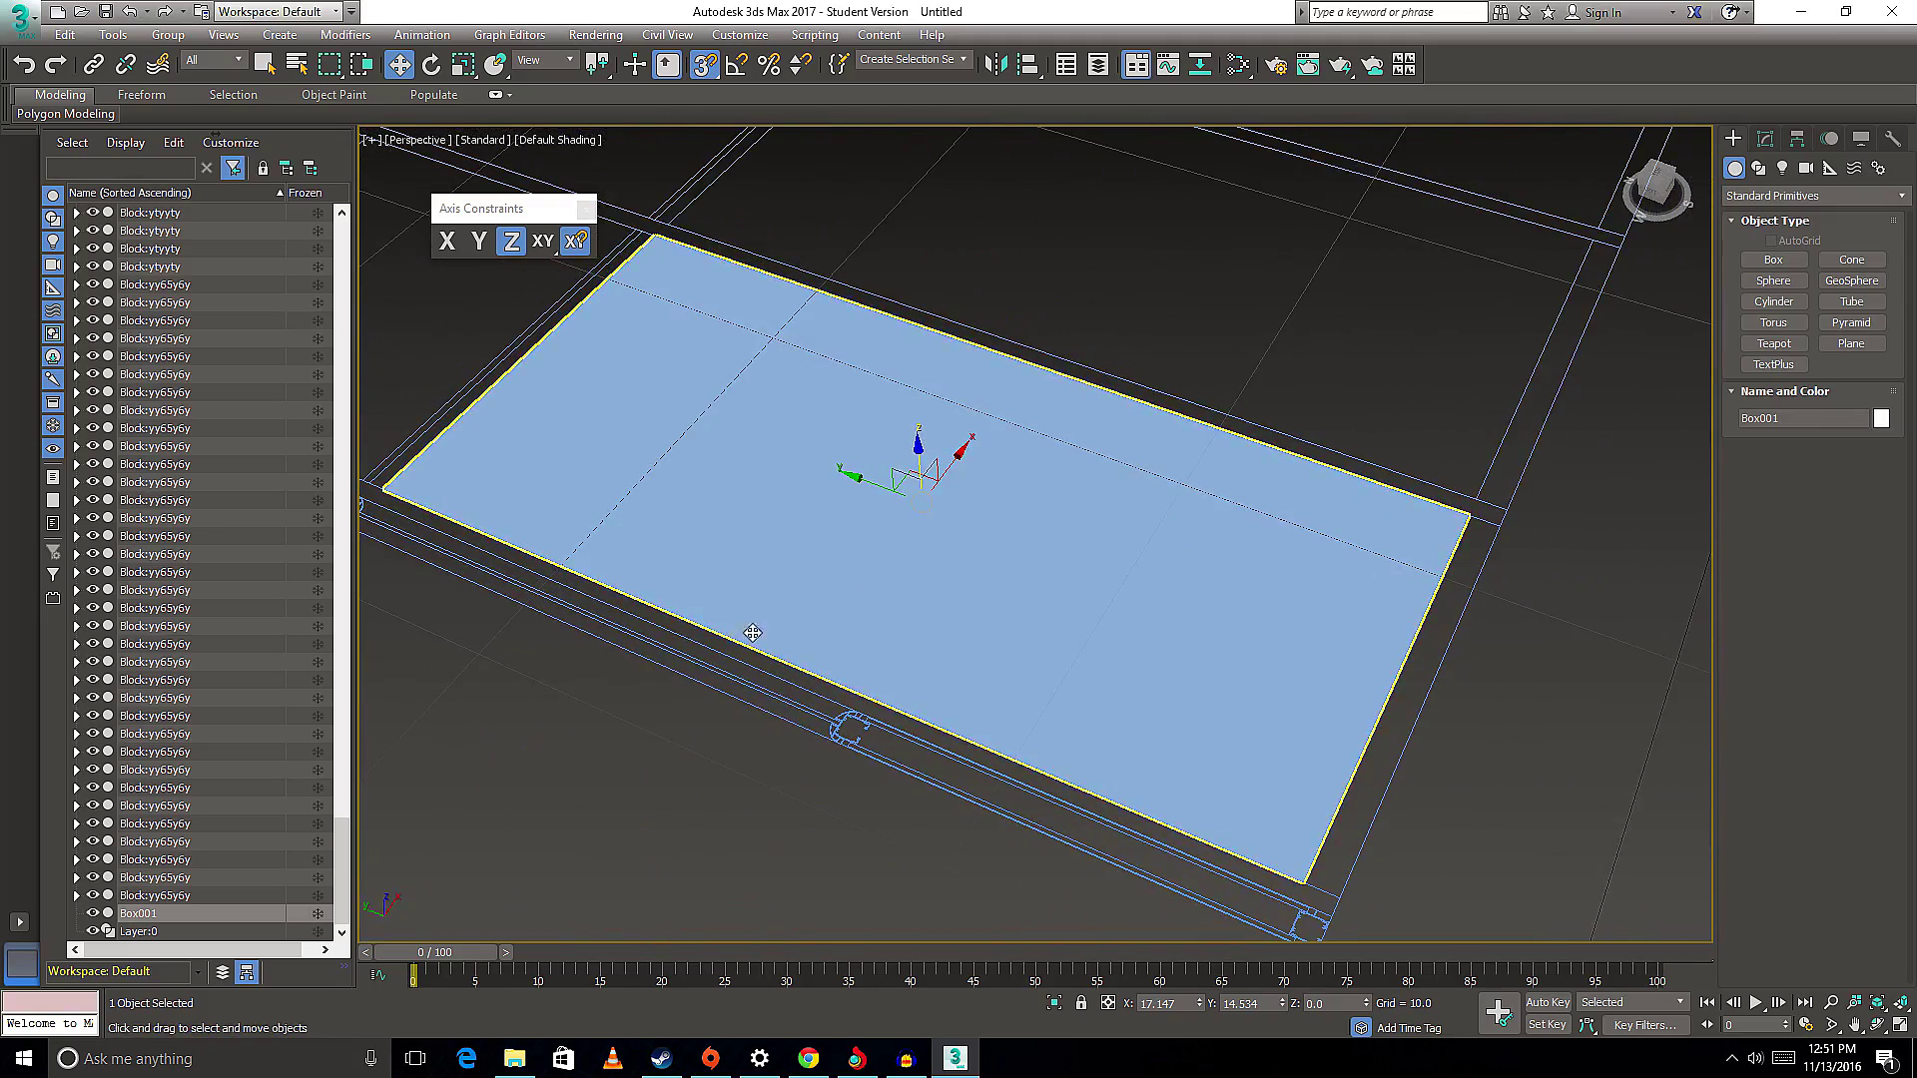
mouse_move(842, 633)
middle_mouse_down("alt")
mouse_move(589, 703)
mouse_move(641, 767)
middle_mouse_up("alt")
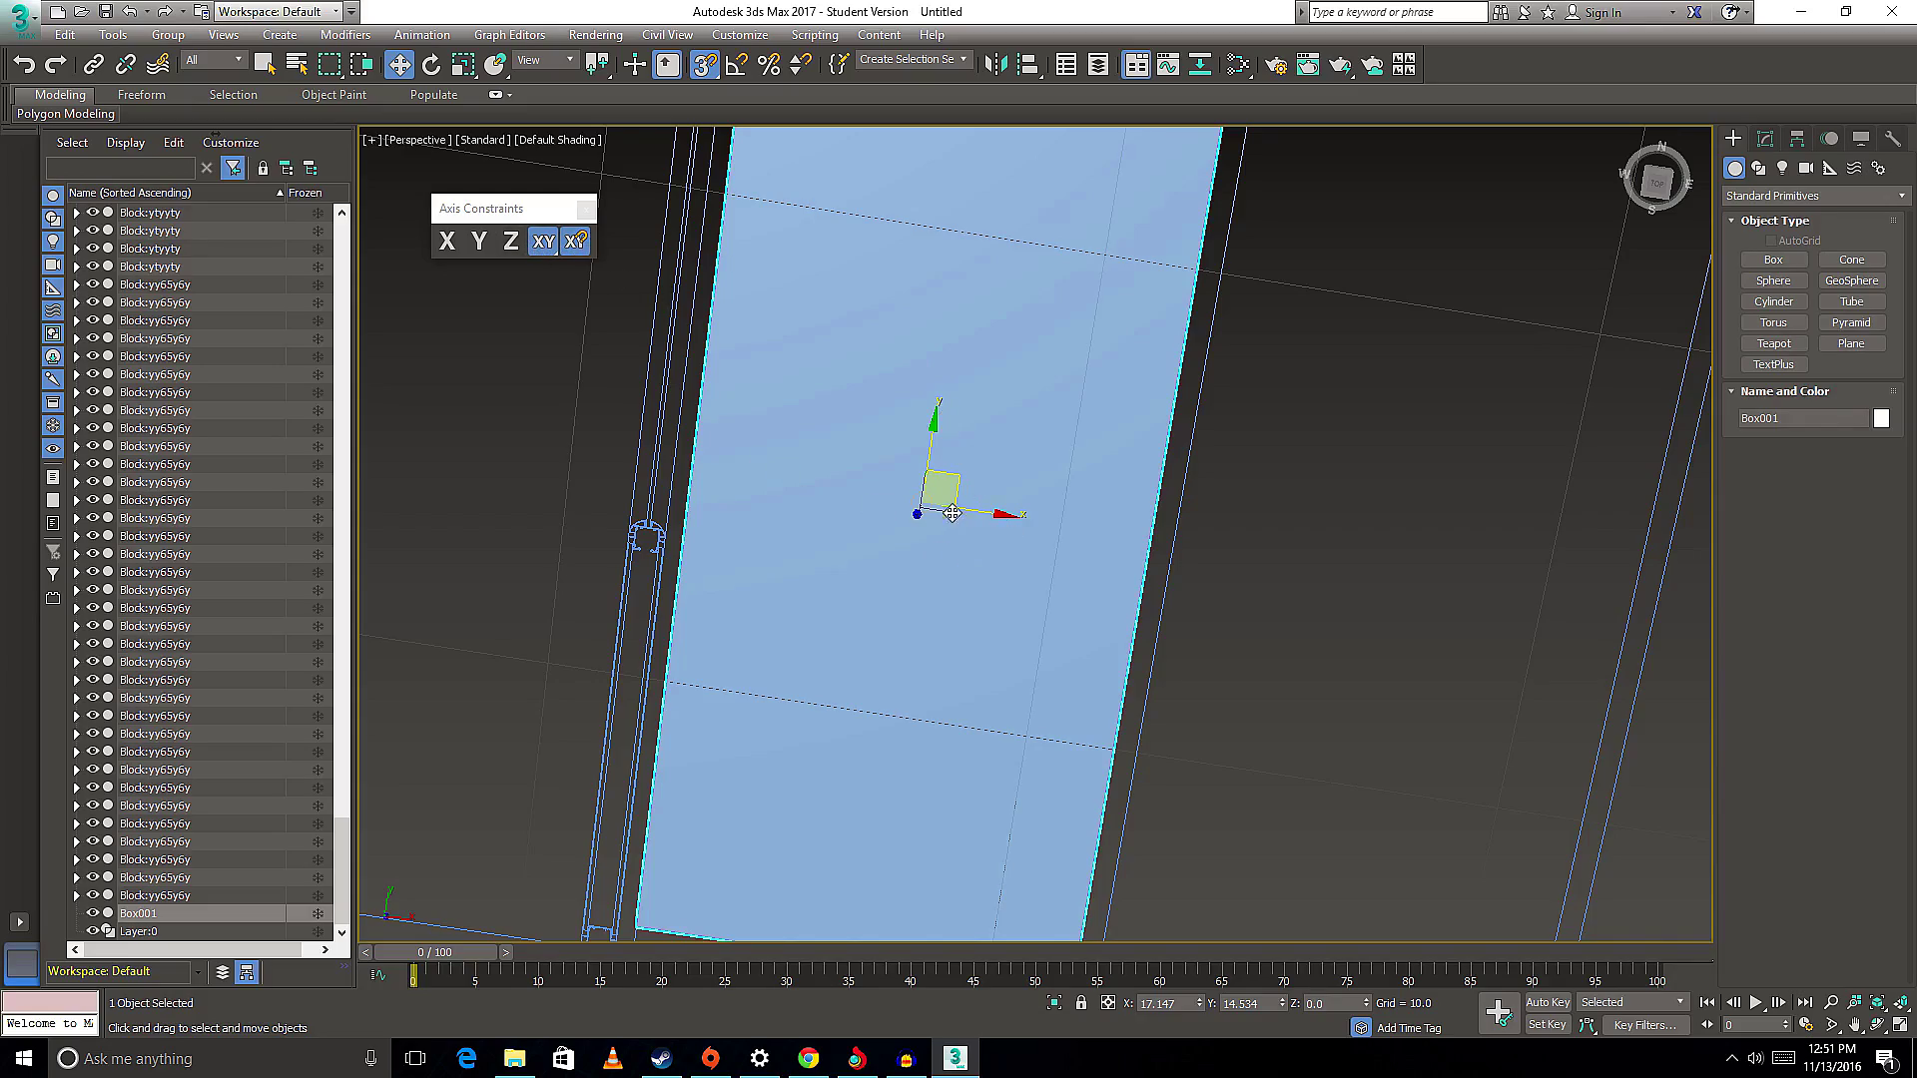
middle_click_drag(953, 513, 977, 487, "alt")
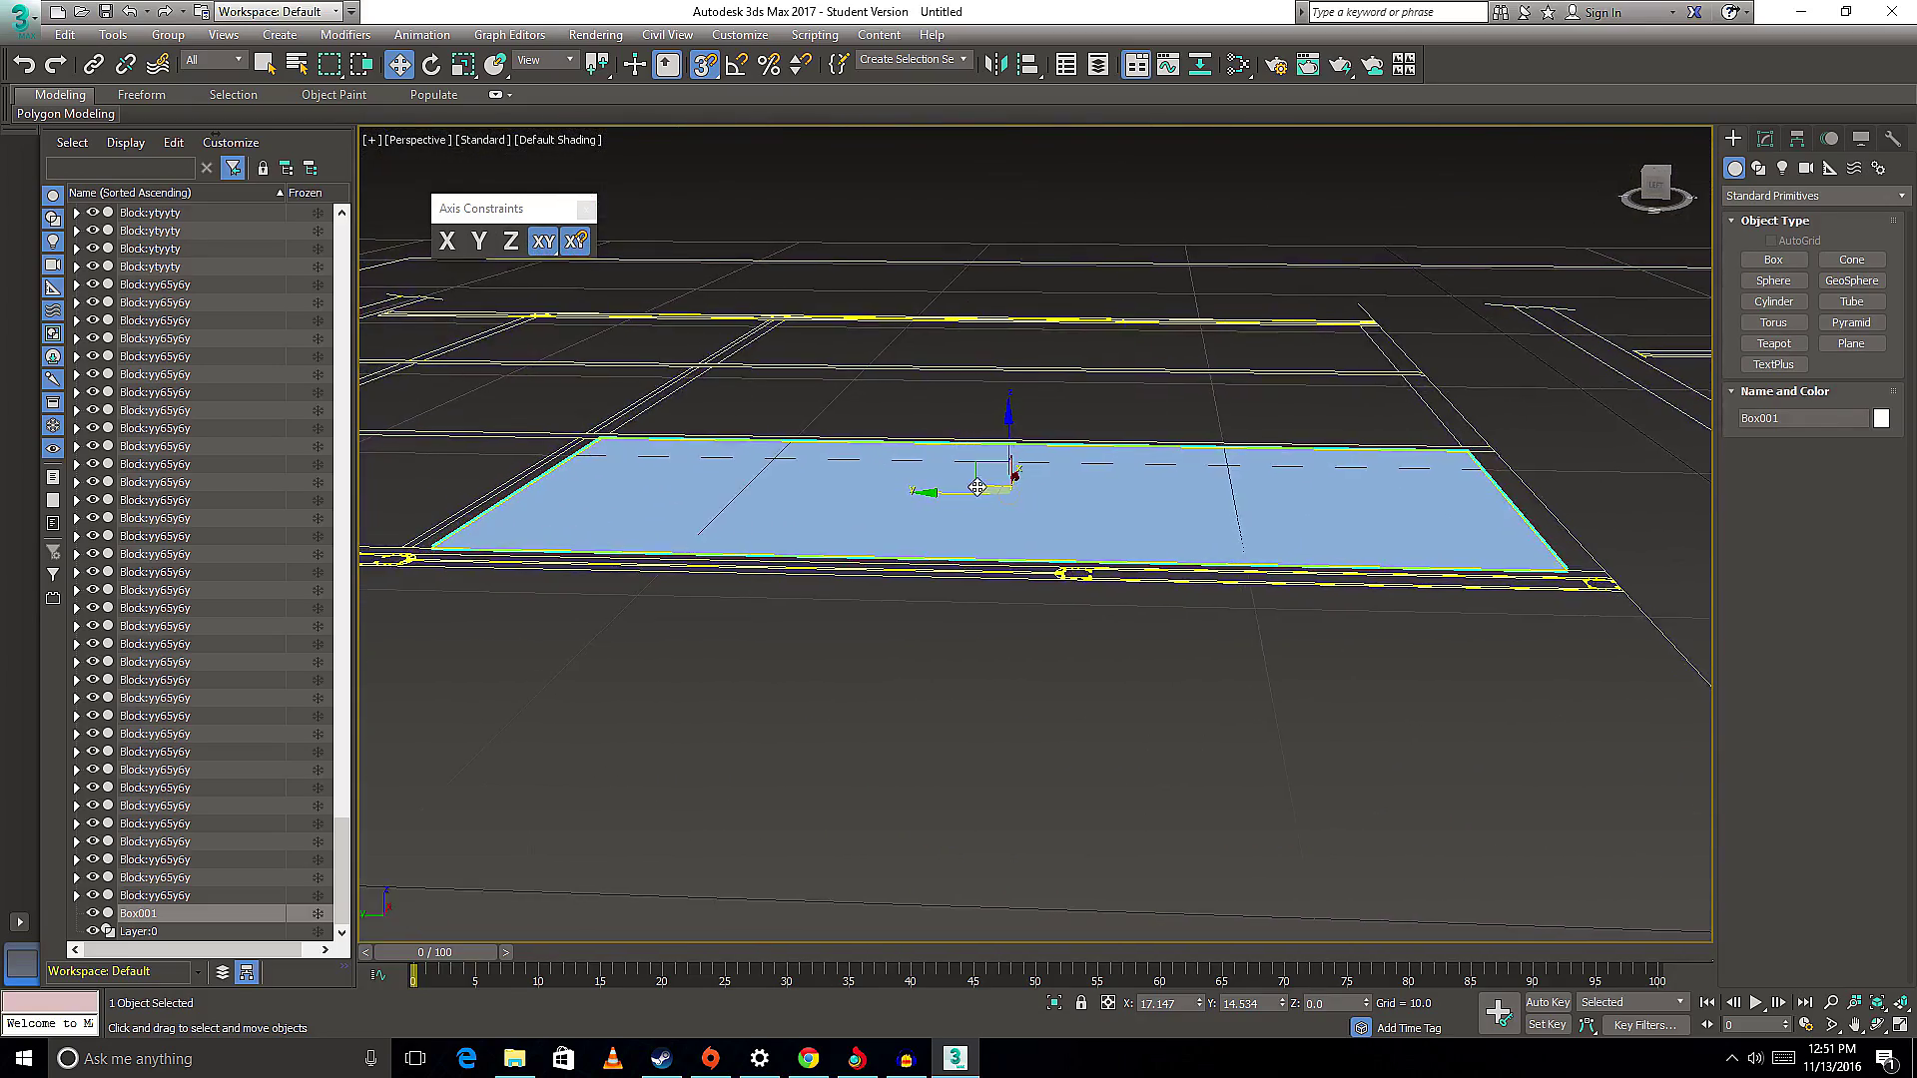
scroll(978, 487, "up", 4)
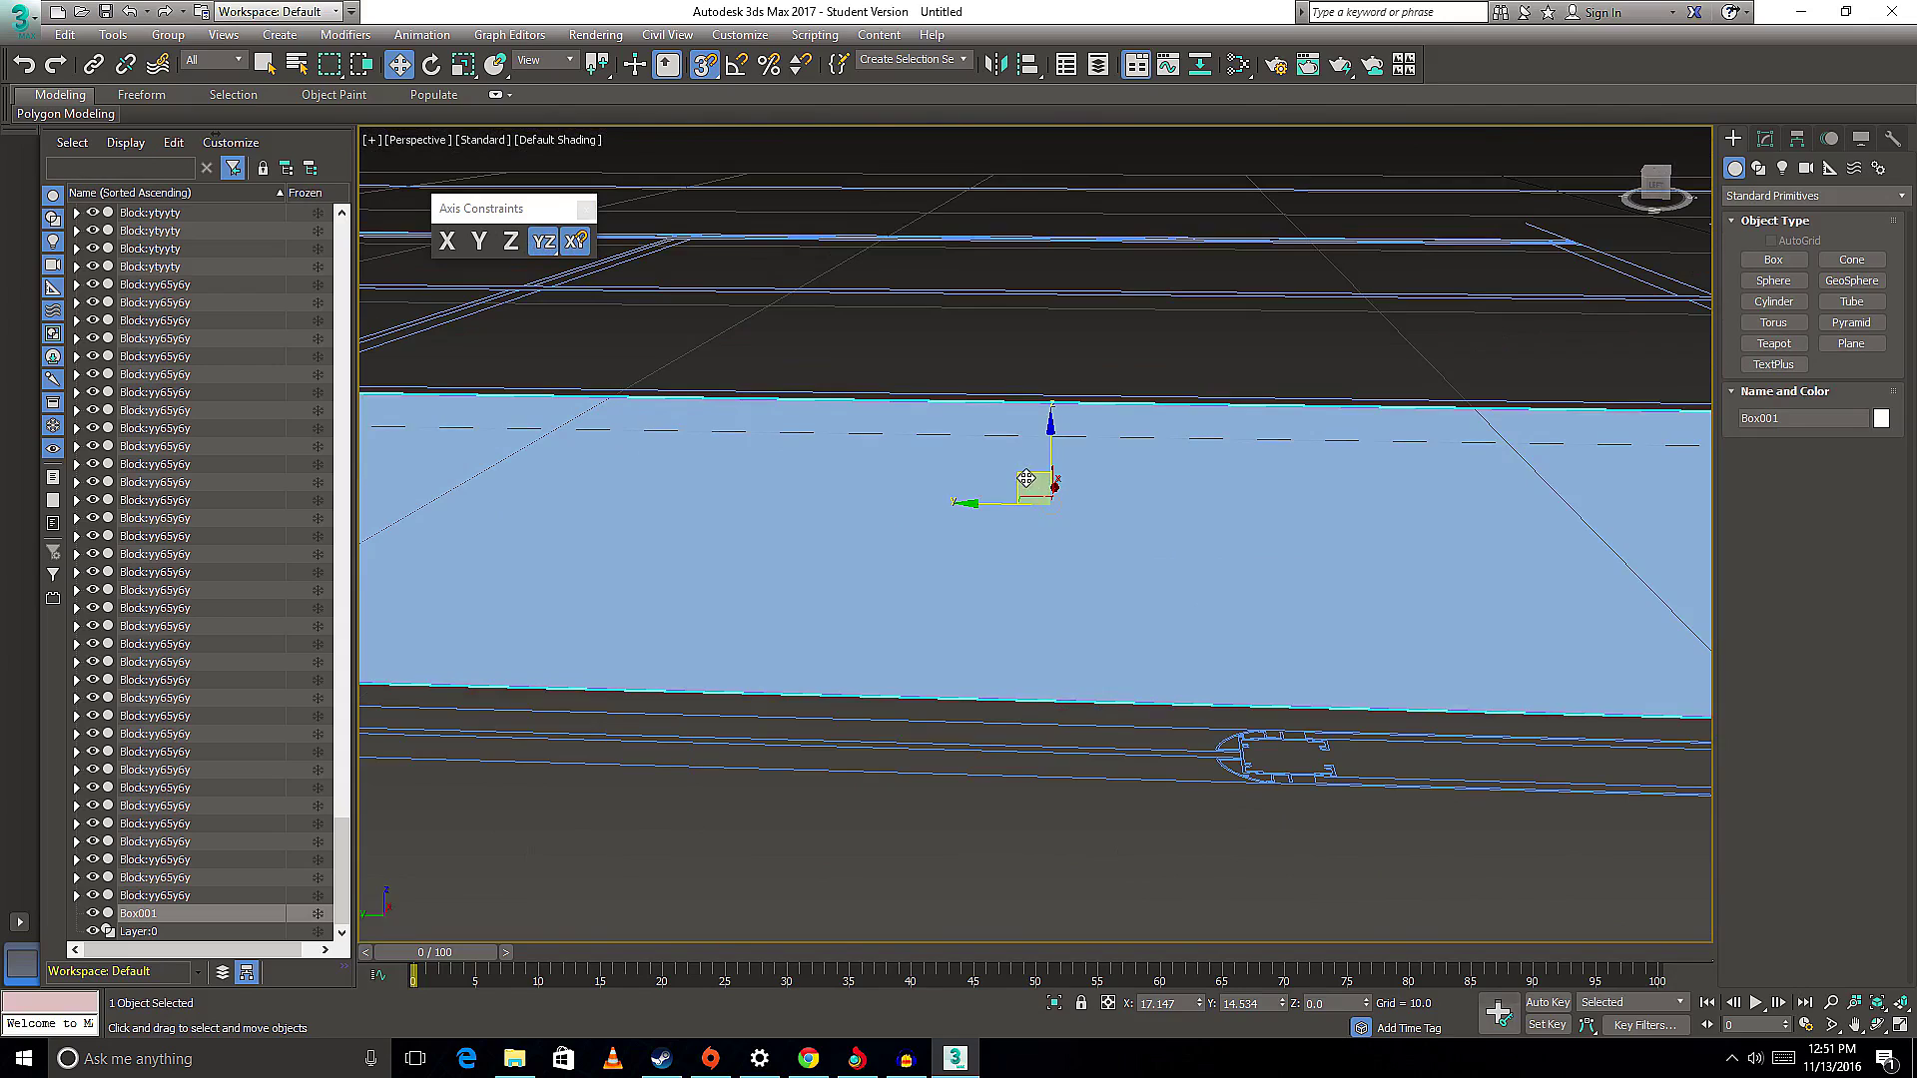
- Set the axis constraint to the ZX plane and return to the zoomed Top view
left_click(544, 242)
left_click(546, 250)
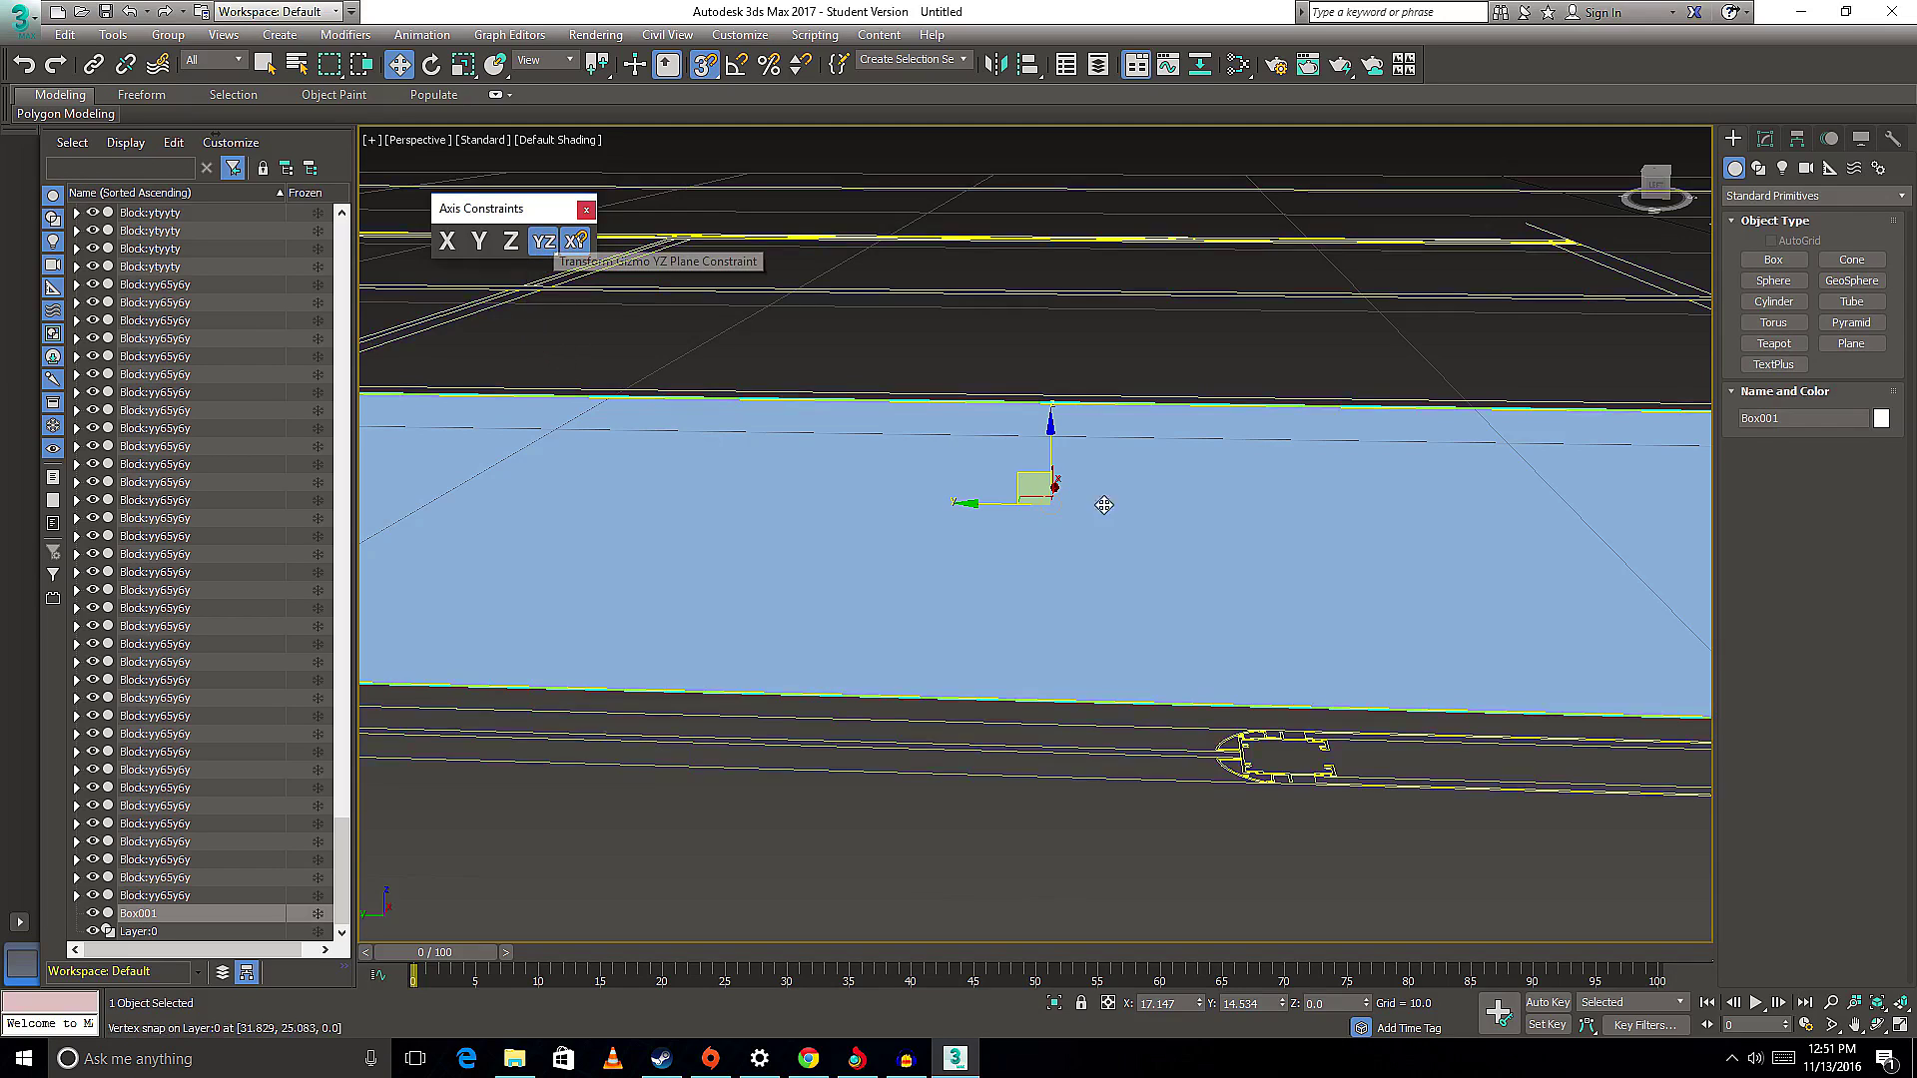
mouse_move(1104, 548)
middle_mouse_down("alt")
mouse_move(899, 621)
mouse_move(991, 539)
mouse_move(1129, 552)
mouse_move(1073, 474)
middle_mouse_up("alt")
key("F6")
key("F8")
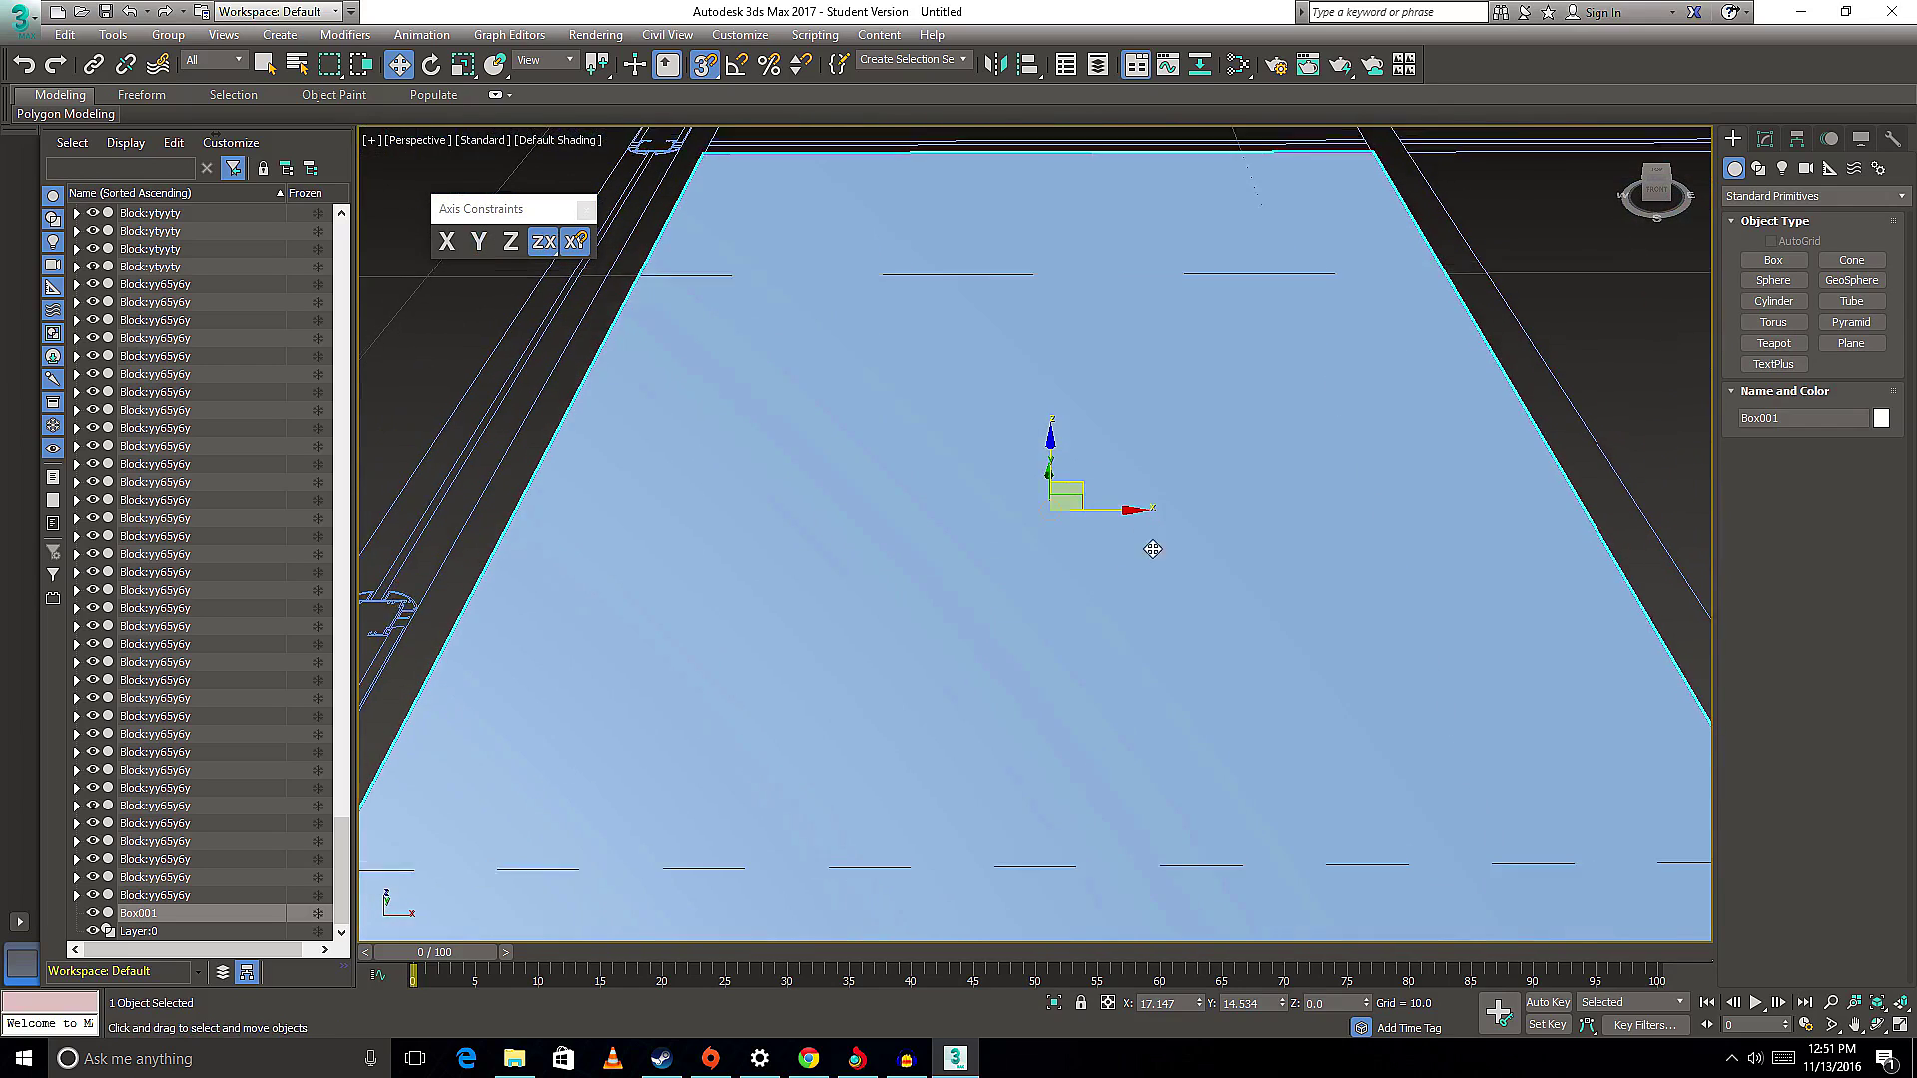
middle_click_drag(1271, 543, 1146, 569, "alt")
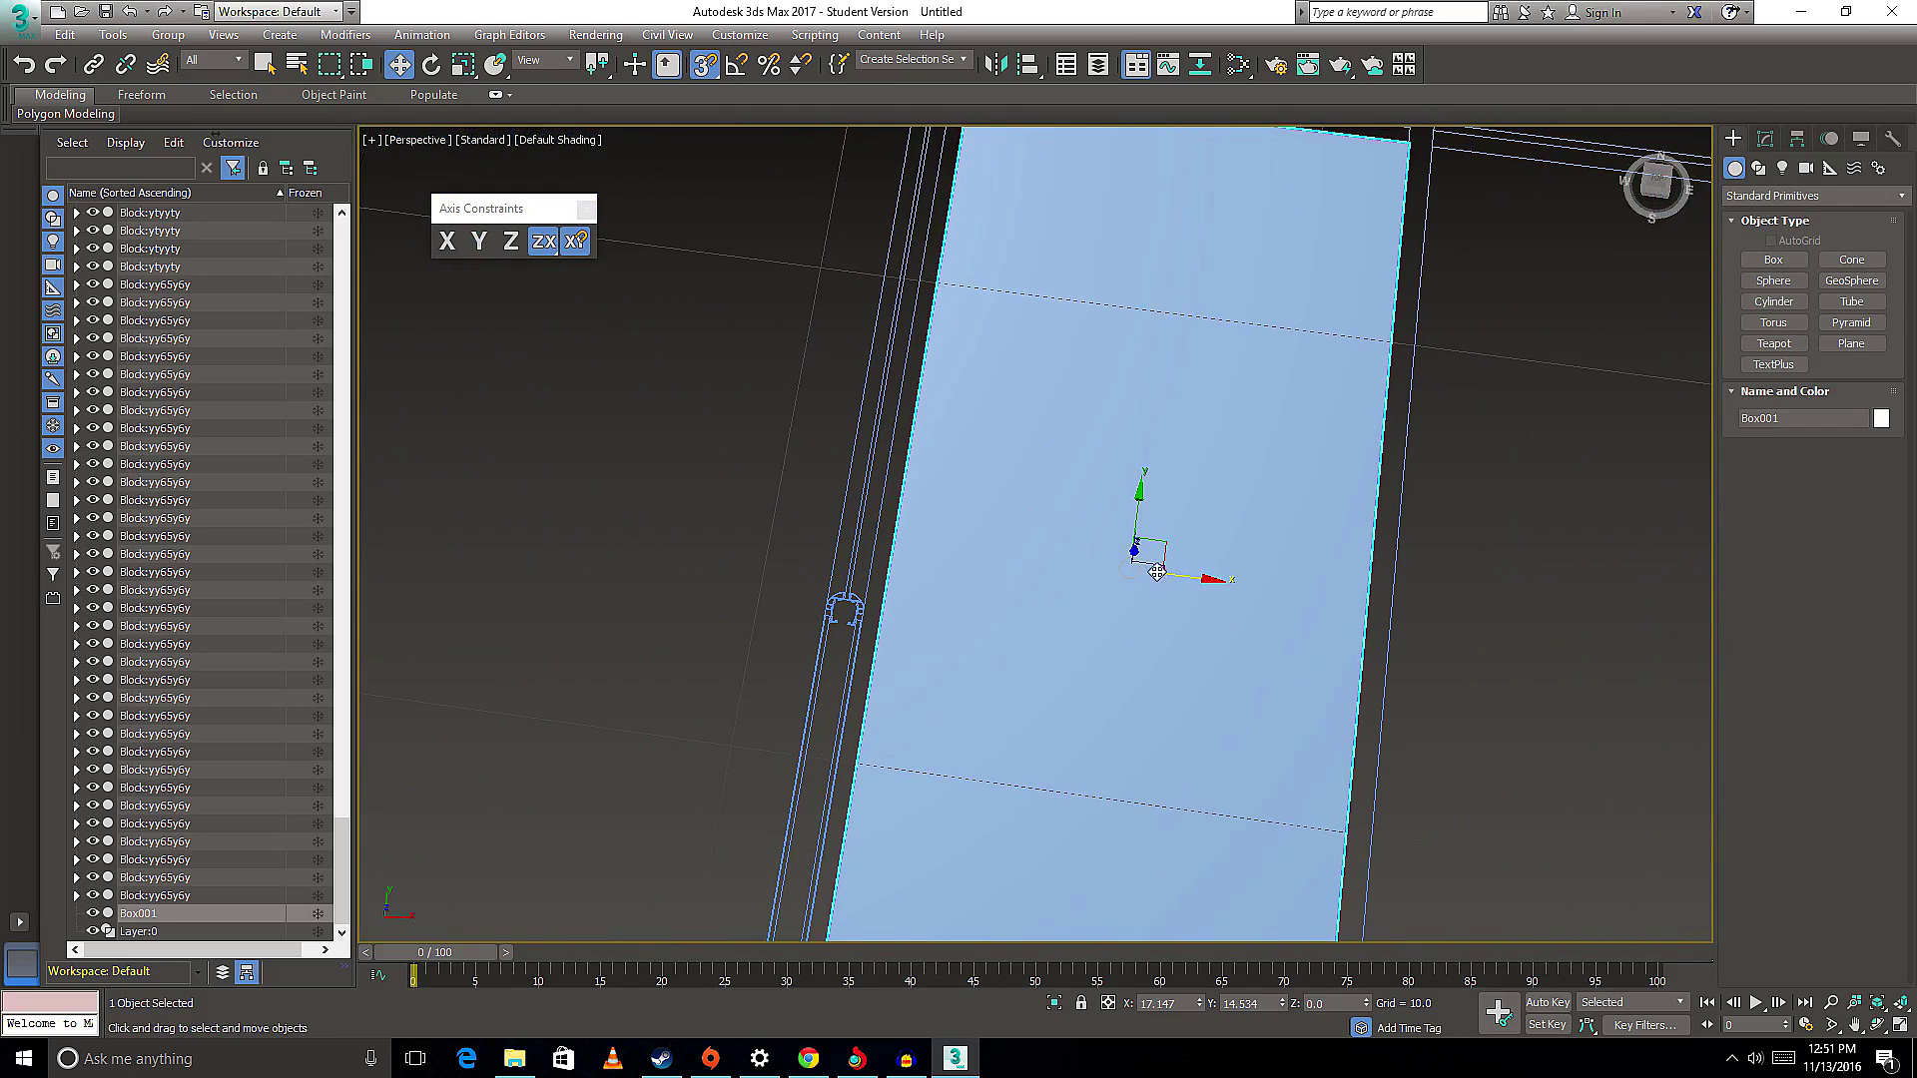
key("t")
scroll(944, 644, "up", 4)
scroll(944, 644, "up", 4)
- Select Box001 and Shift-drag a clone, cancelling the Clone Options dialog
middle_click_drag(897, 703, 1004, 657)
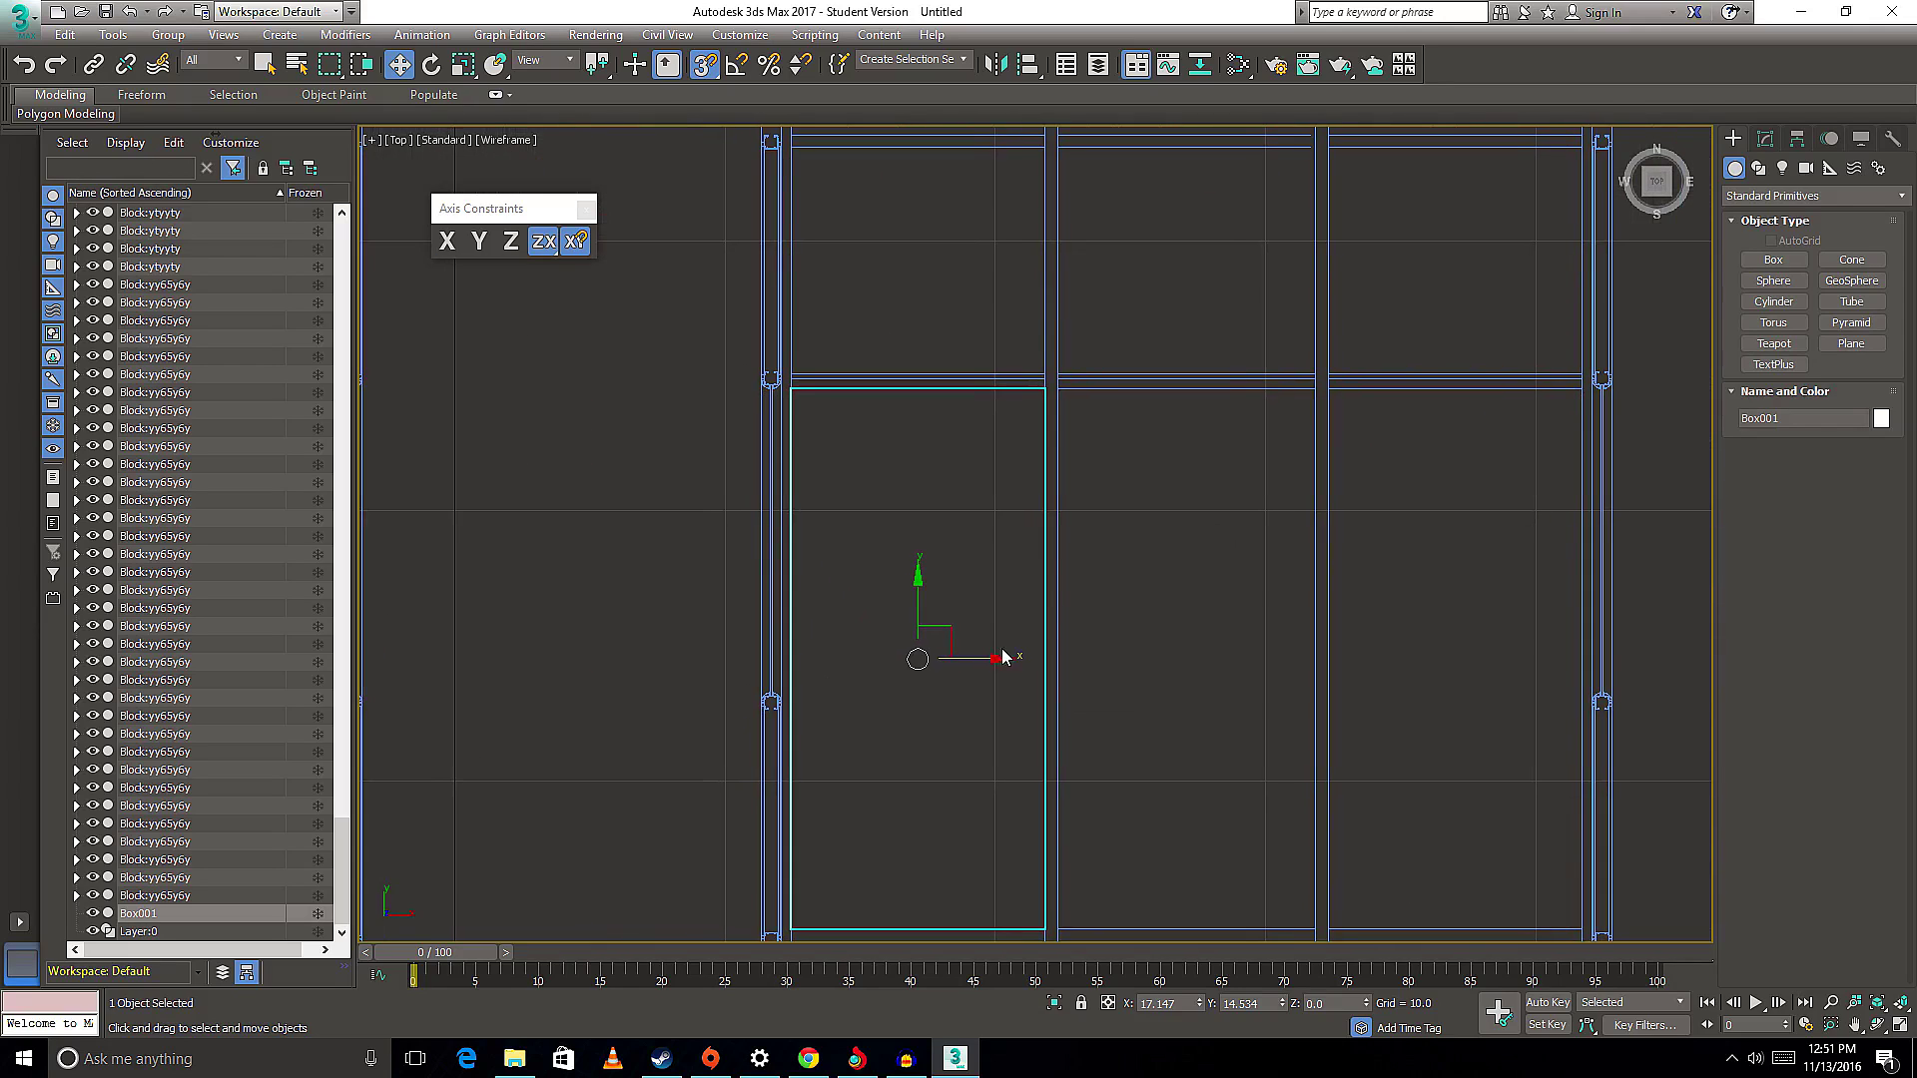
left_click(1125, 662)
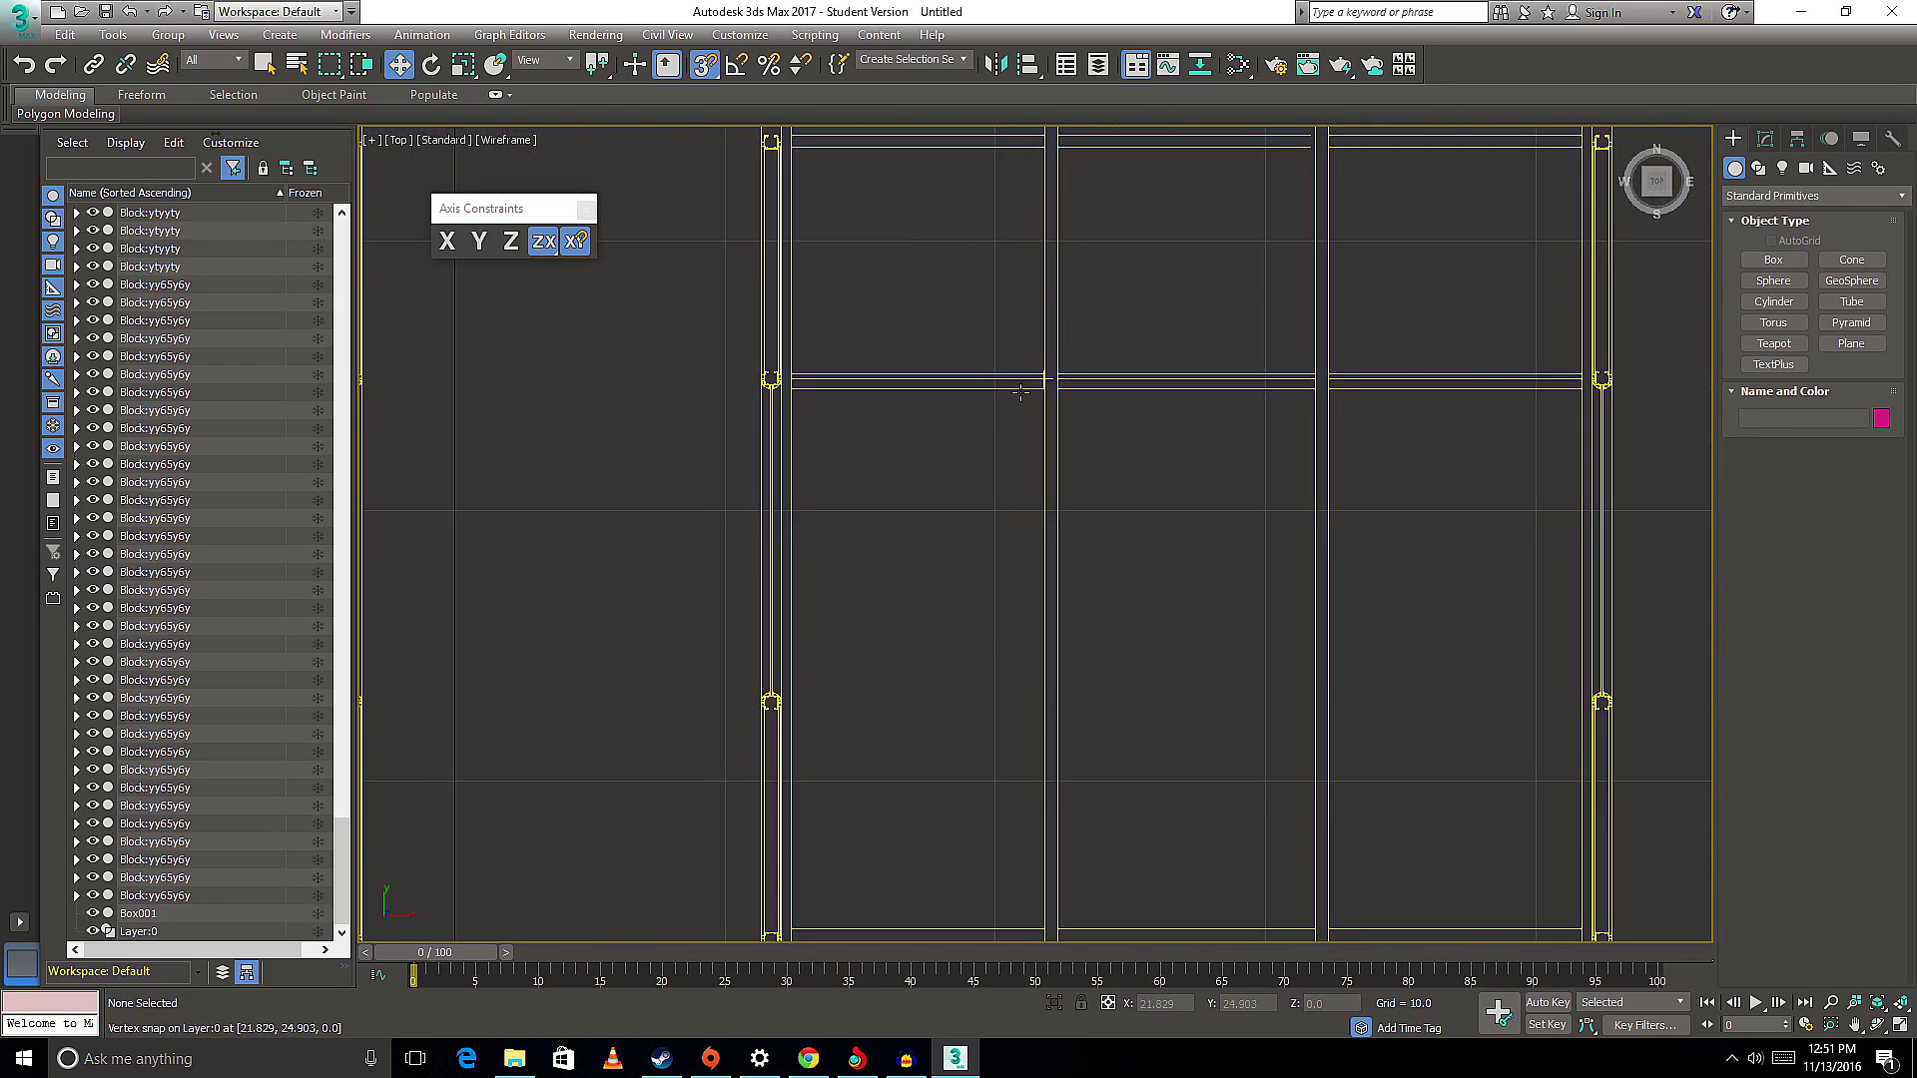
left_click(1044, 567)
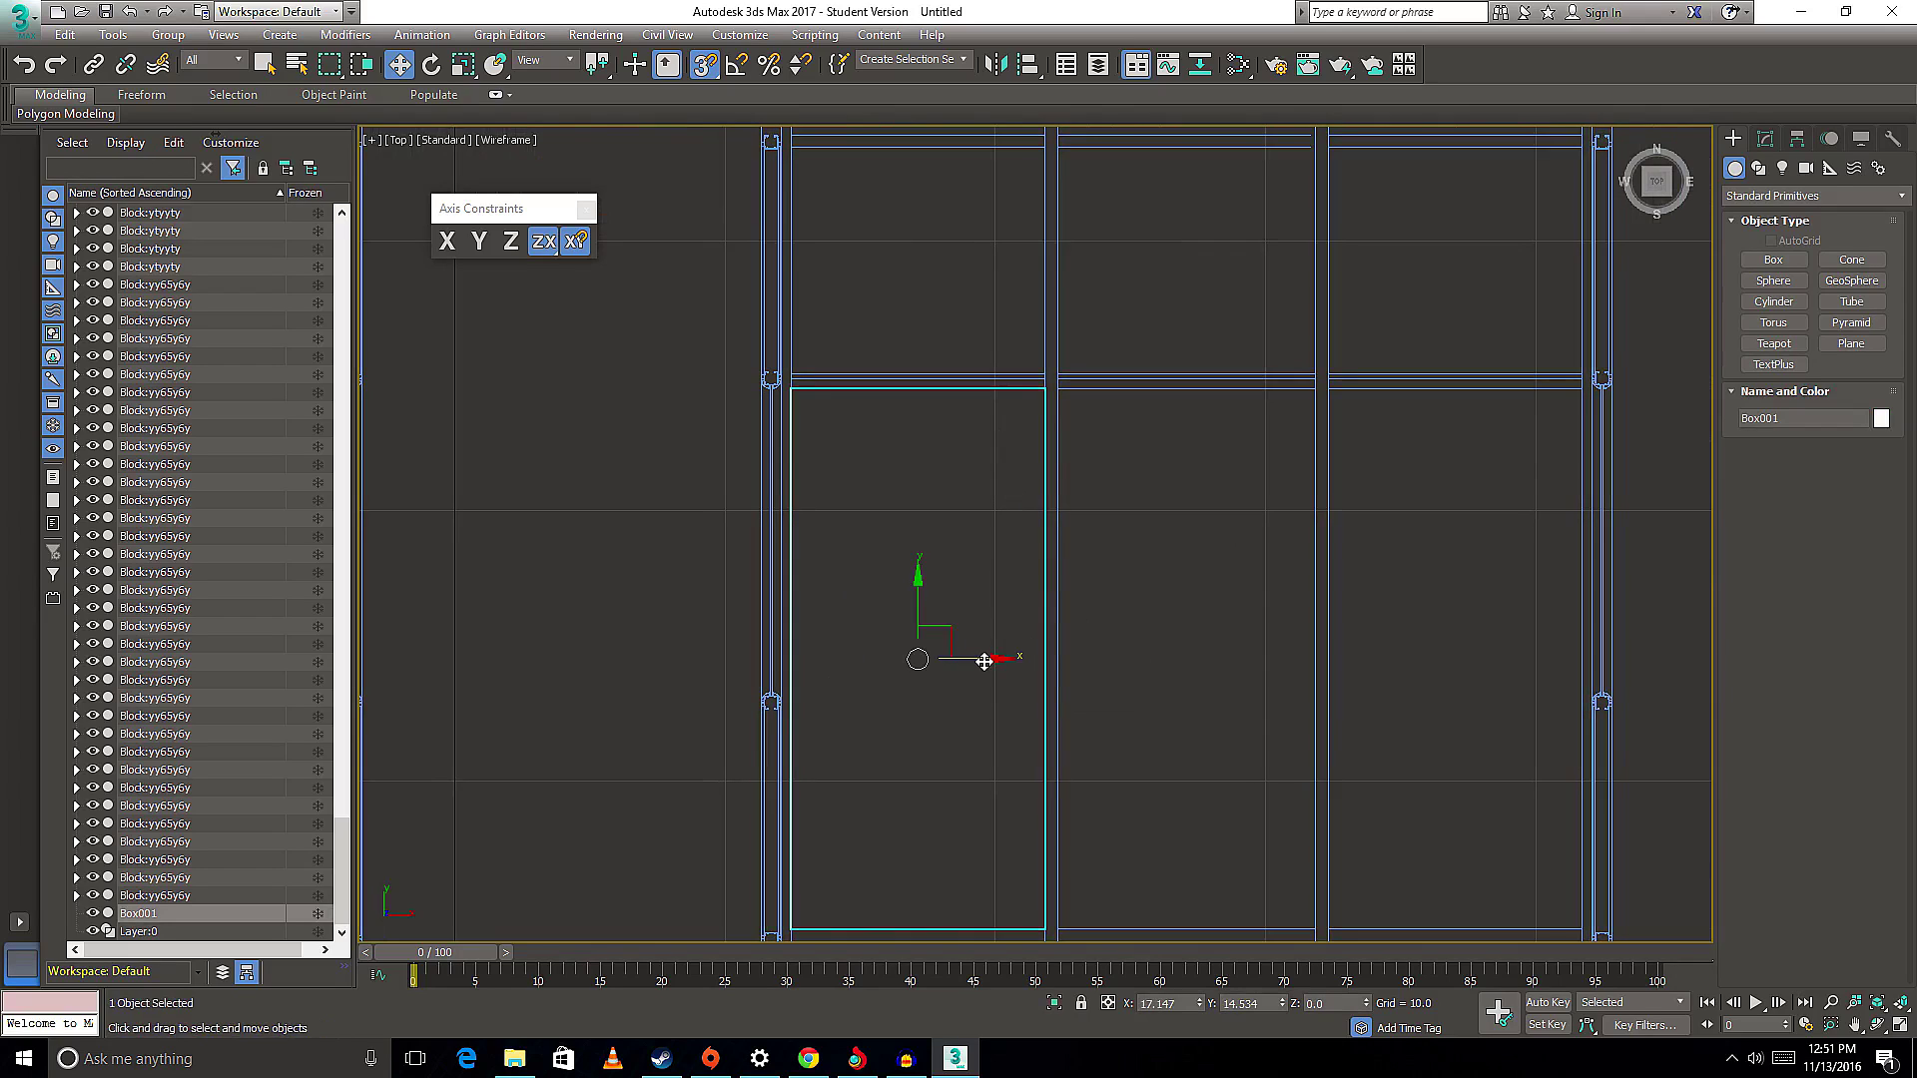
mouse_move(984, 662)
left_mouse_down()
mouse_move(800, 256)
mouse_move(1464, 394)
mouse_move(1241, 419)
mouse_move(799, 728)
mouse_move(1400, 224)
mouse_move(856, 453)
left_mouse_up()
left_click(1048, 615)
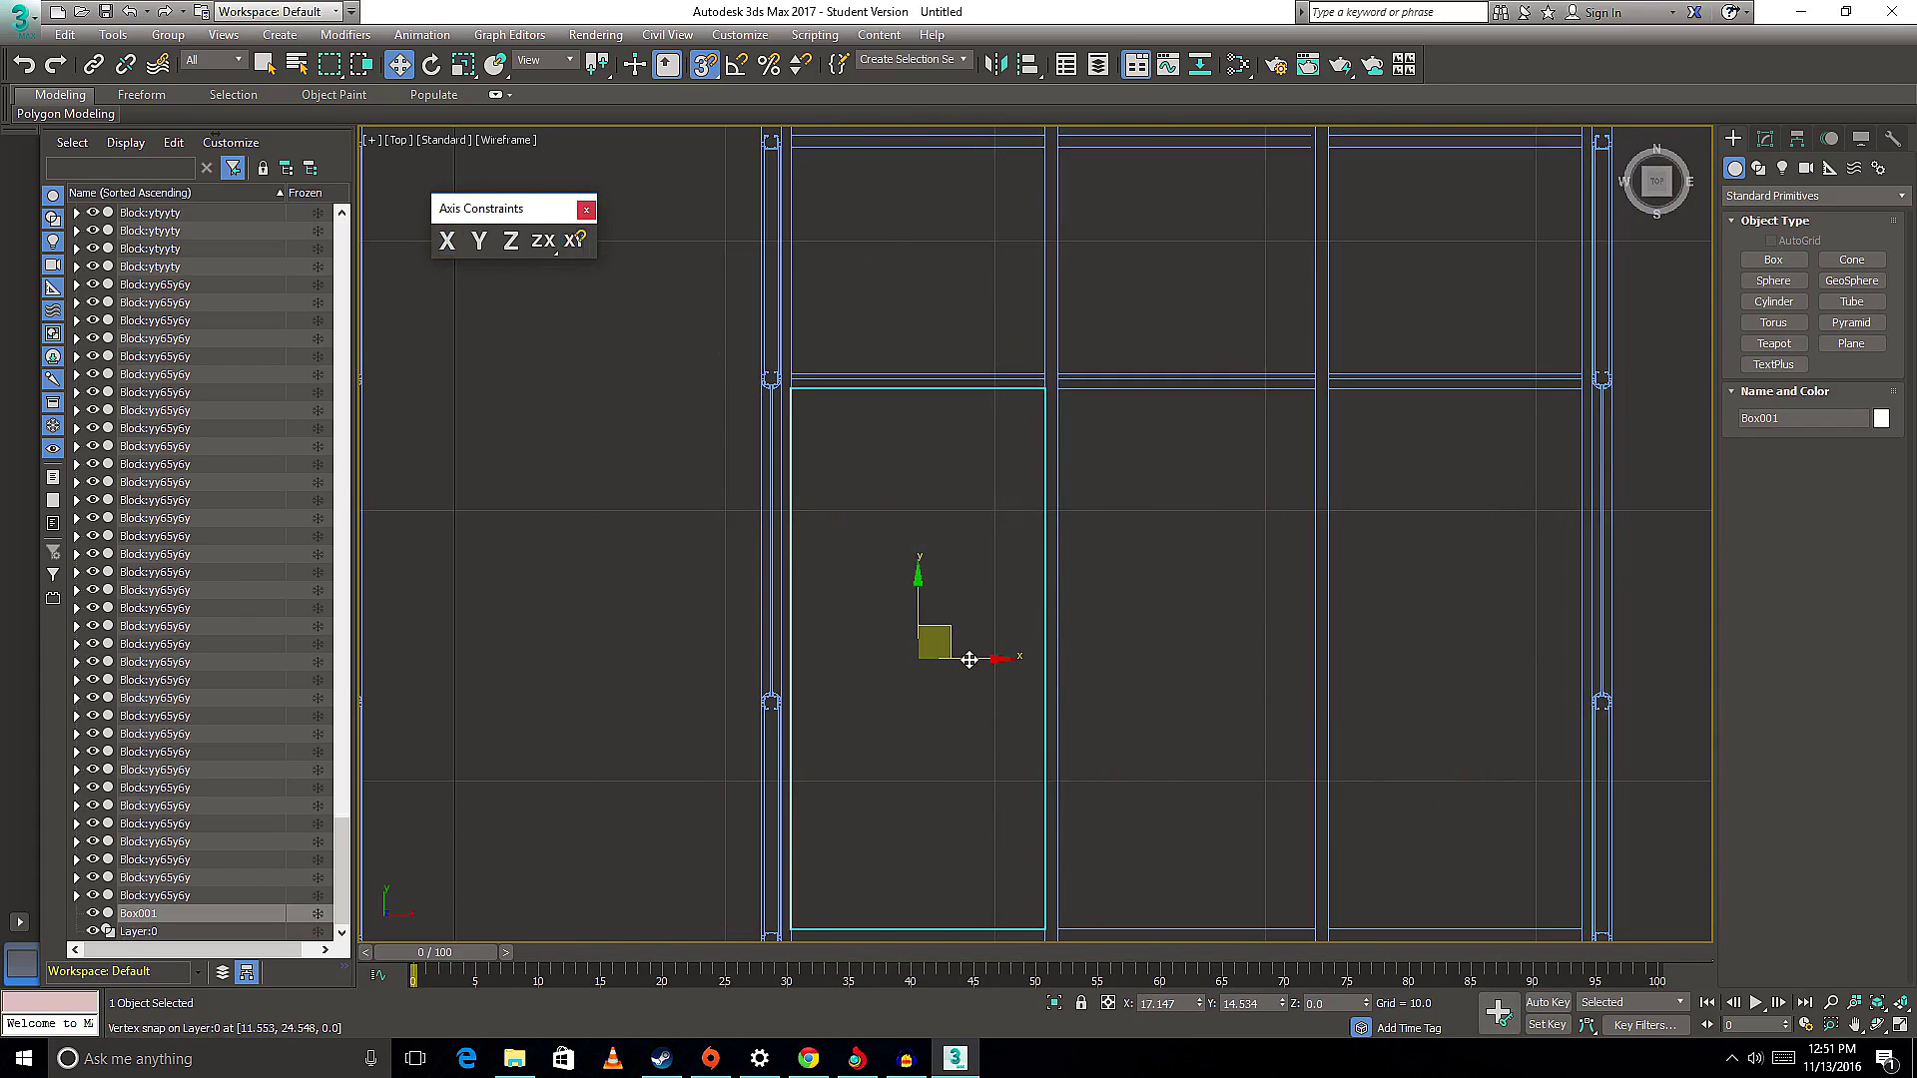
- Cancel two more clone attempts and restrict movement to the X axis
mouse_move(968, 660)
left_mouse_down()
mouse_move(1292, 458)
mouse_move(1352, 834)
mouse_move(859, 650)
mouse_move(707, 660)
mouse_move(1138, 684)
mouse_move(983, 674)
left_mouse_up()
left_click(1038, 614)
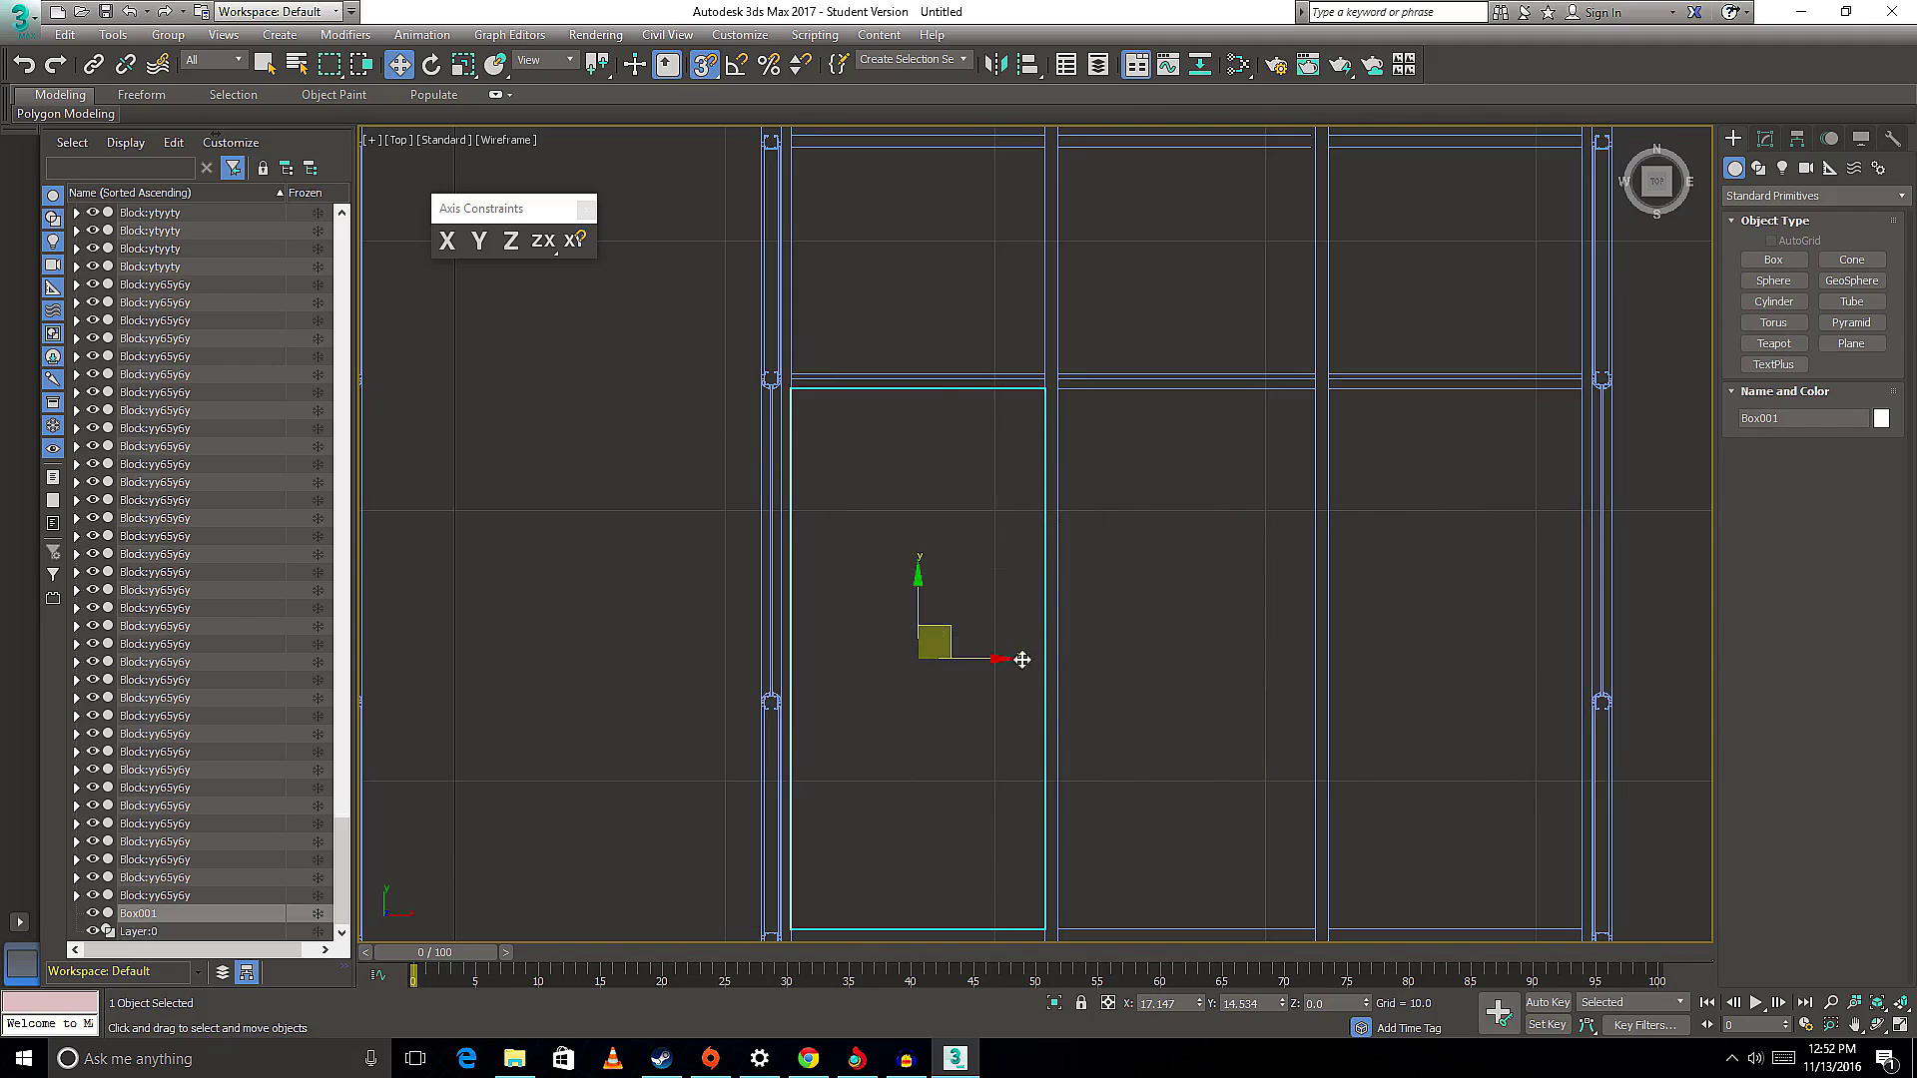
left_click_drag(977, 656, 1402, 664, "shift")
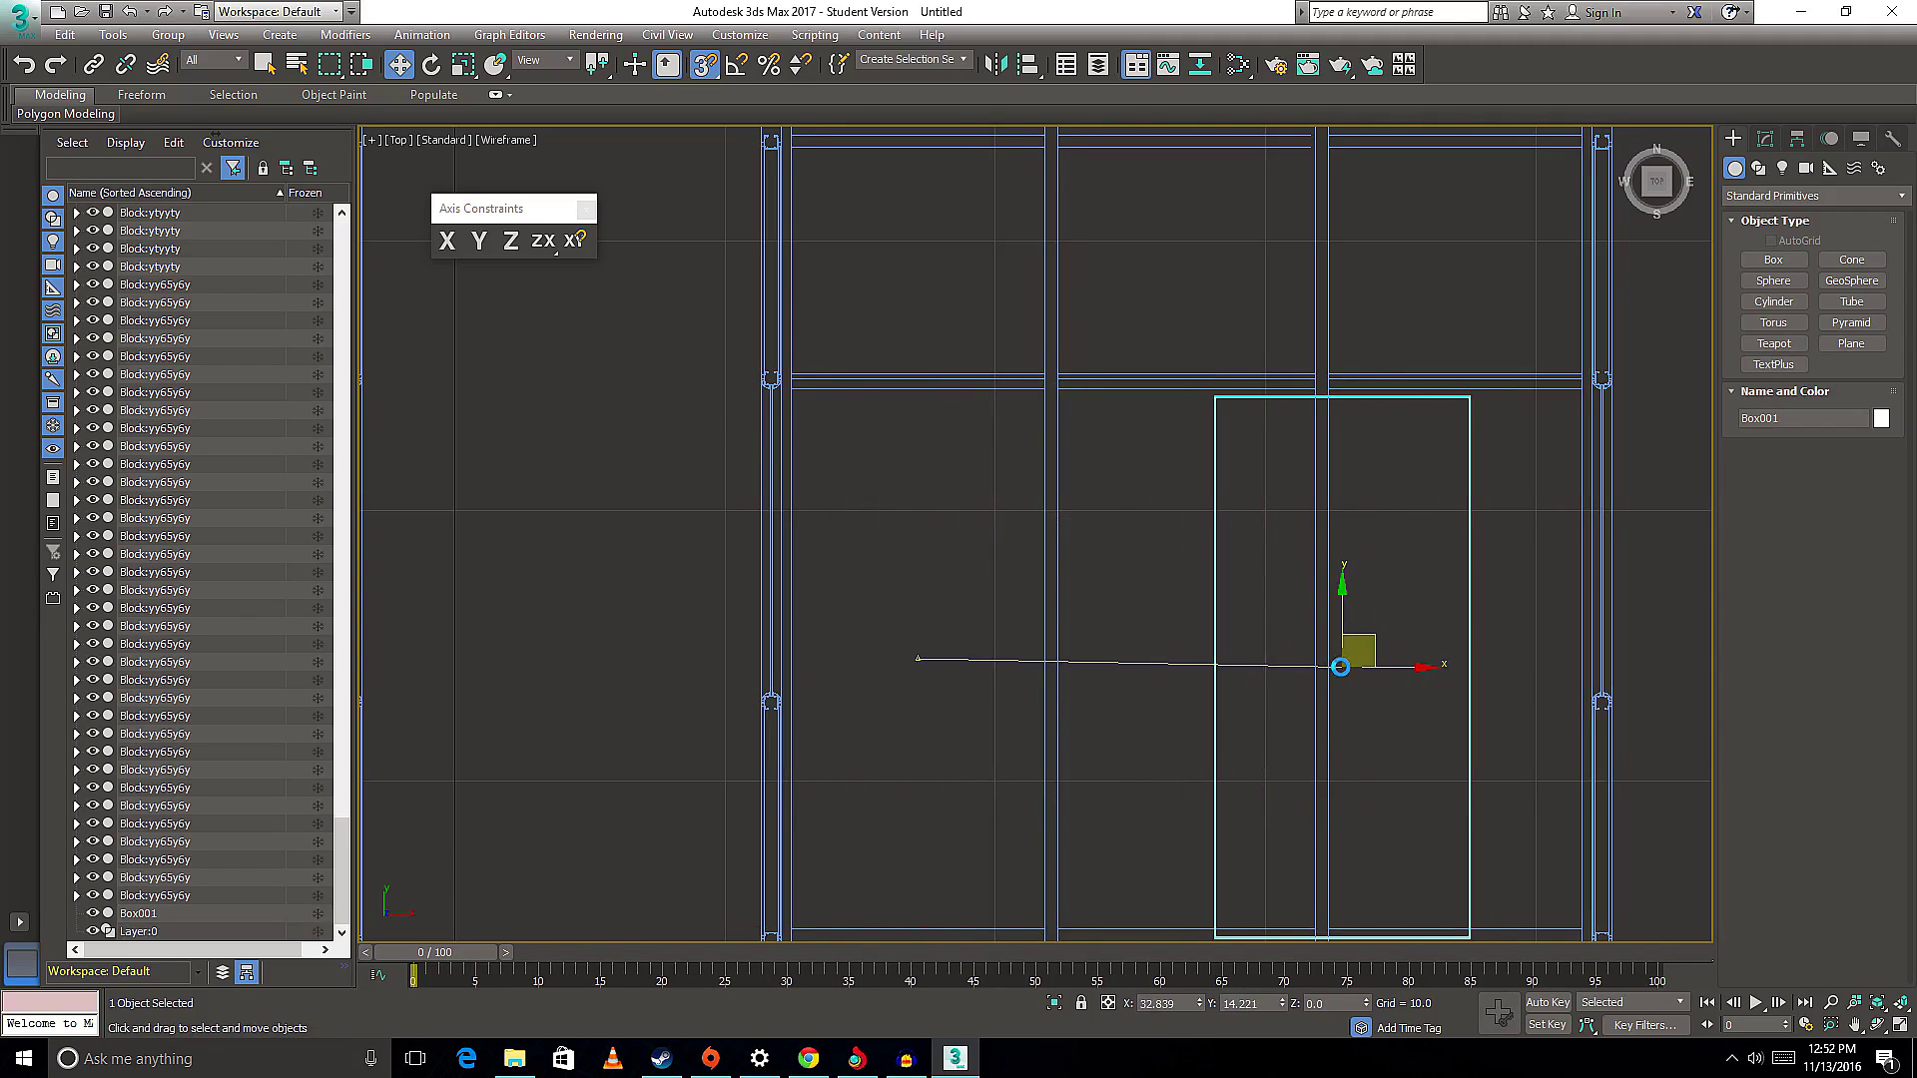
left_click(1038, 614)
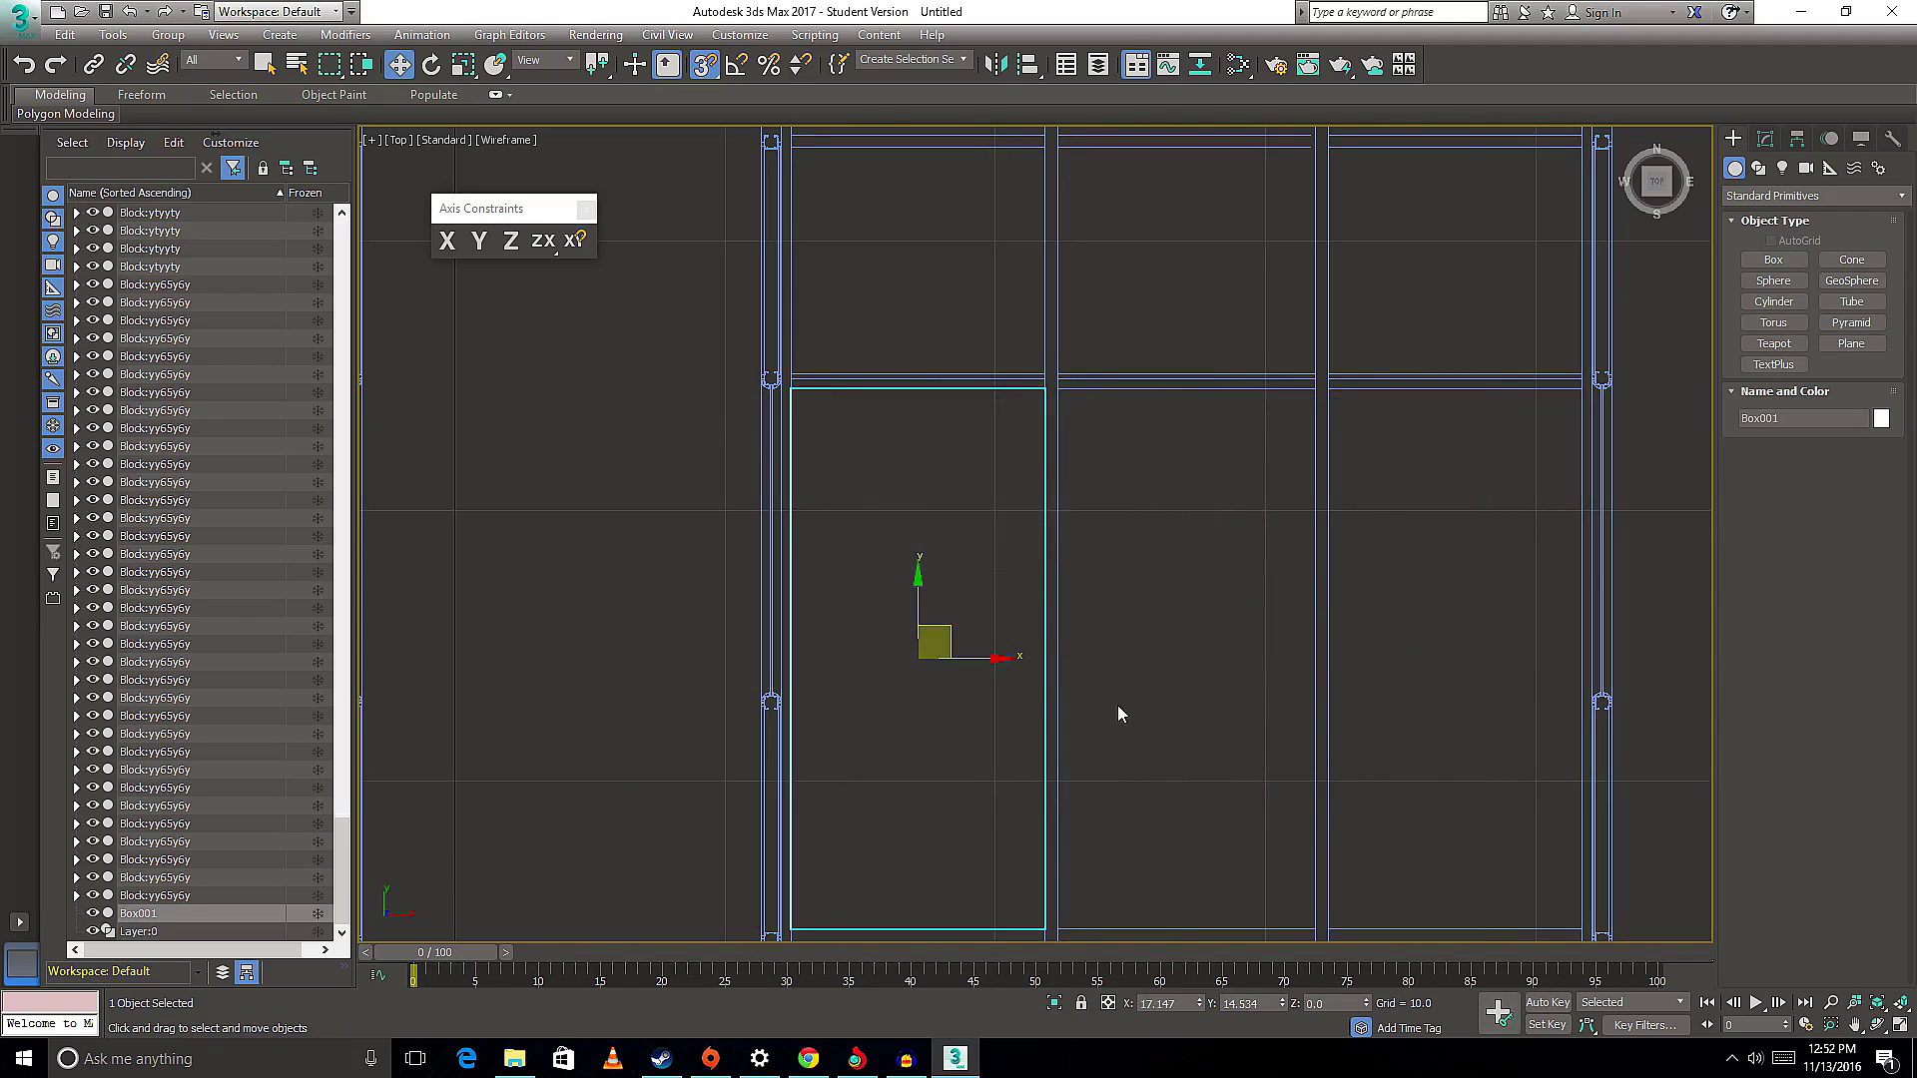
left_click(578, 242)
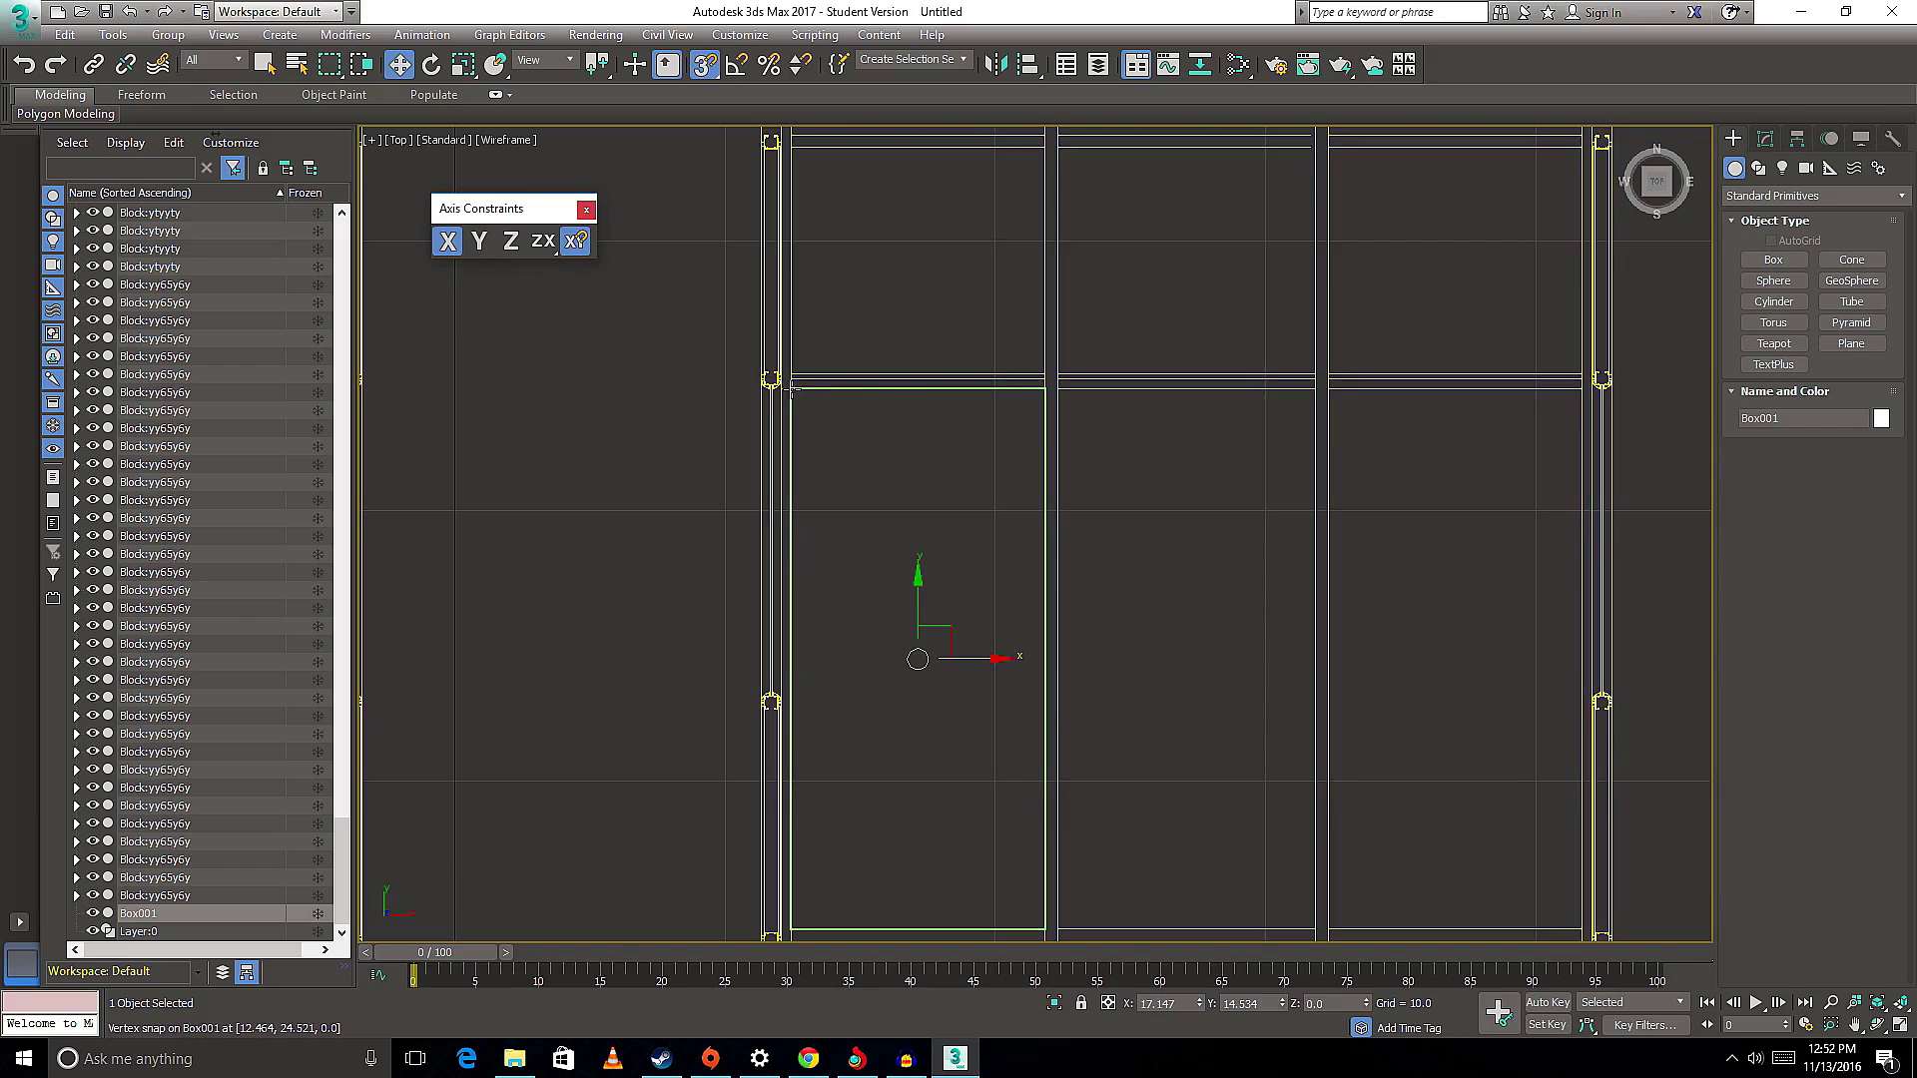
- Shift-drag an Instance clone of Box001 into the next pane as Box002
middle_click_drag(1053, 564, 853, 570)
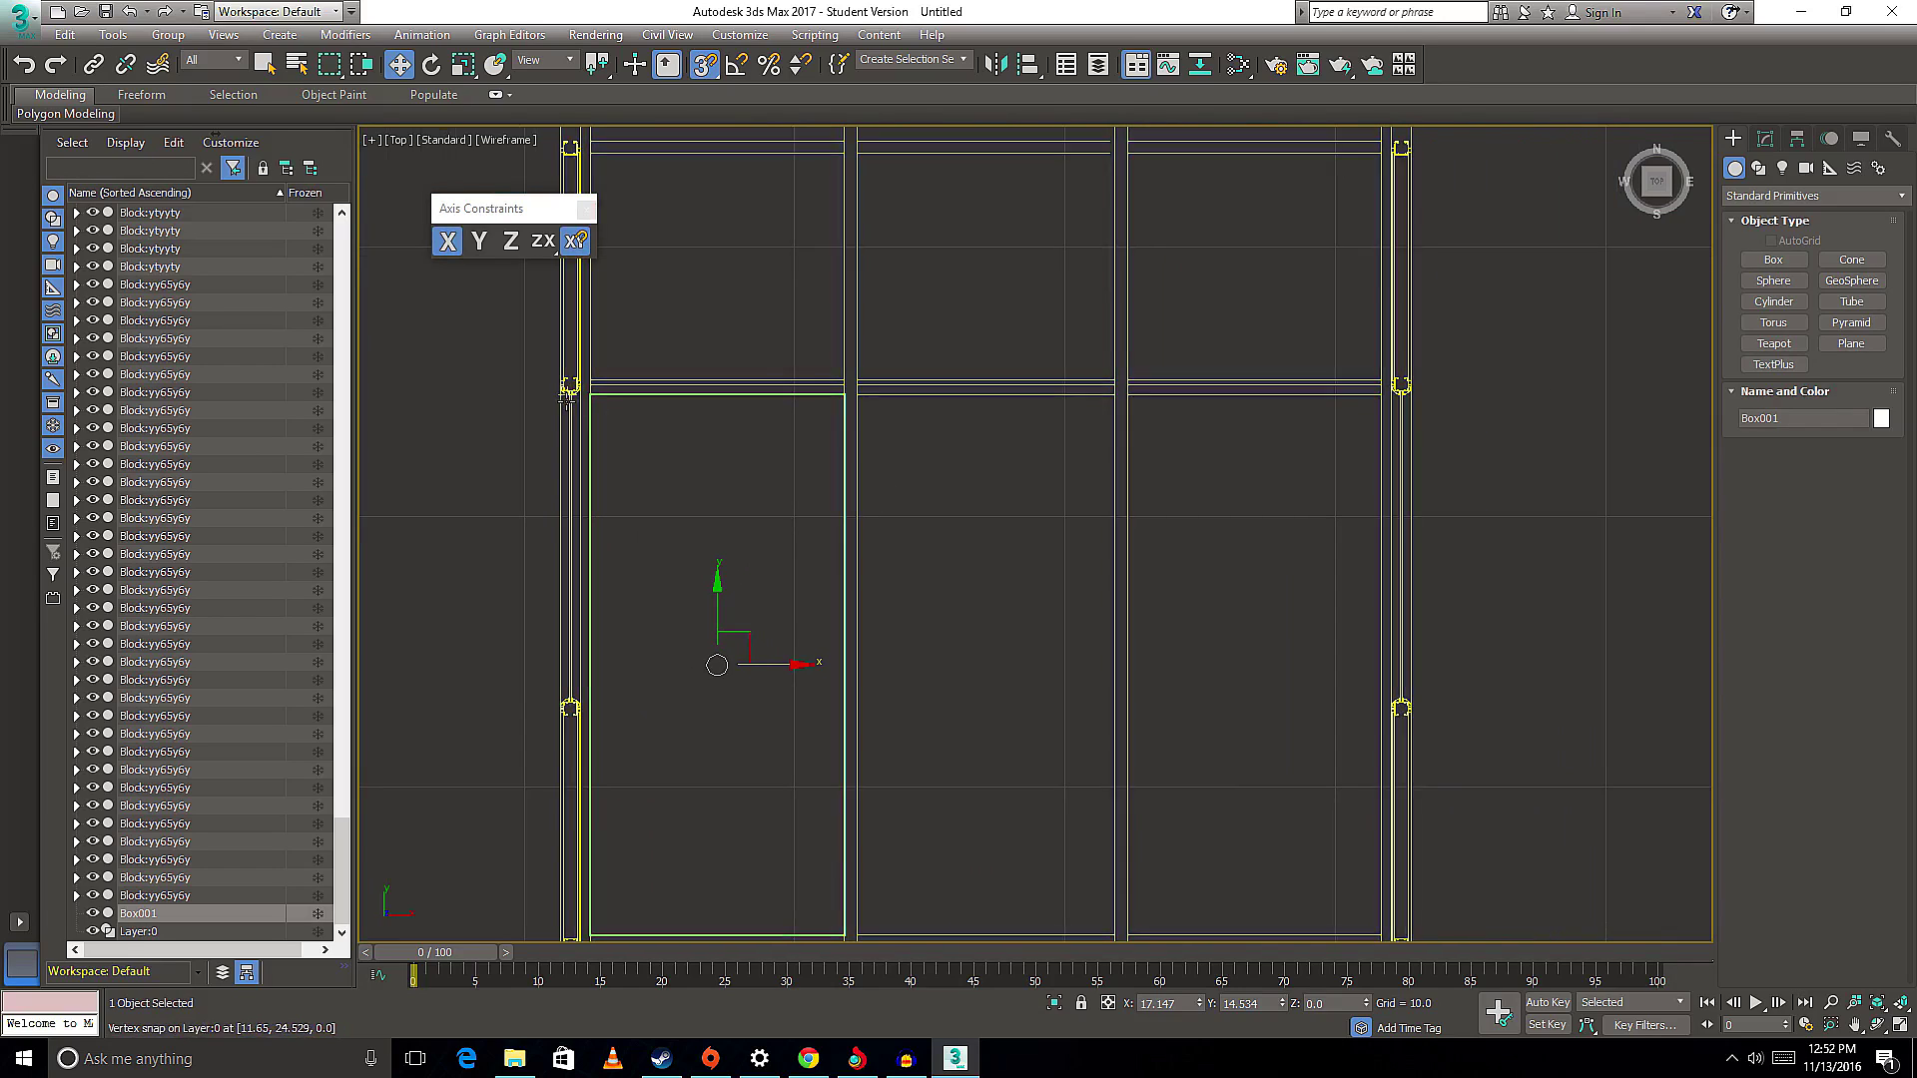
left_click_drag(741, 649, 954, 421)
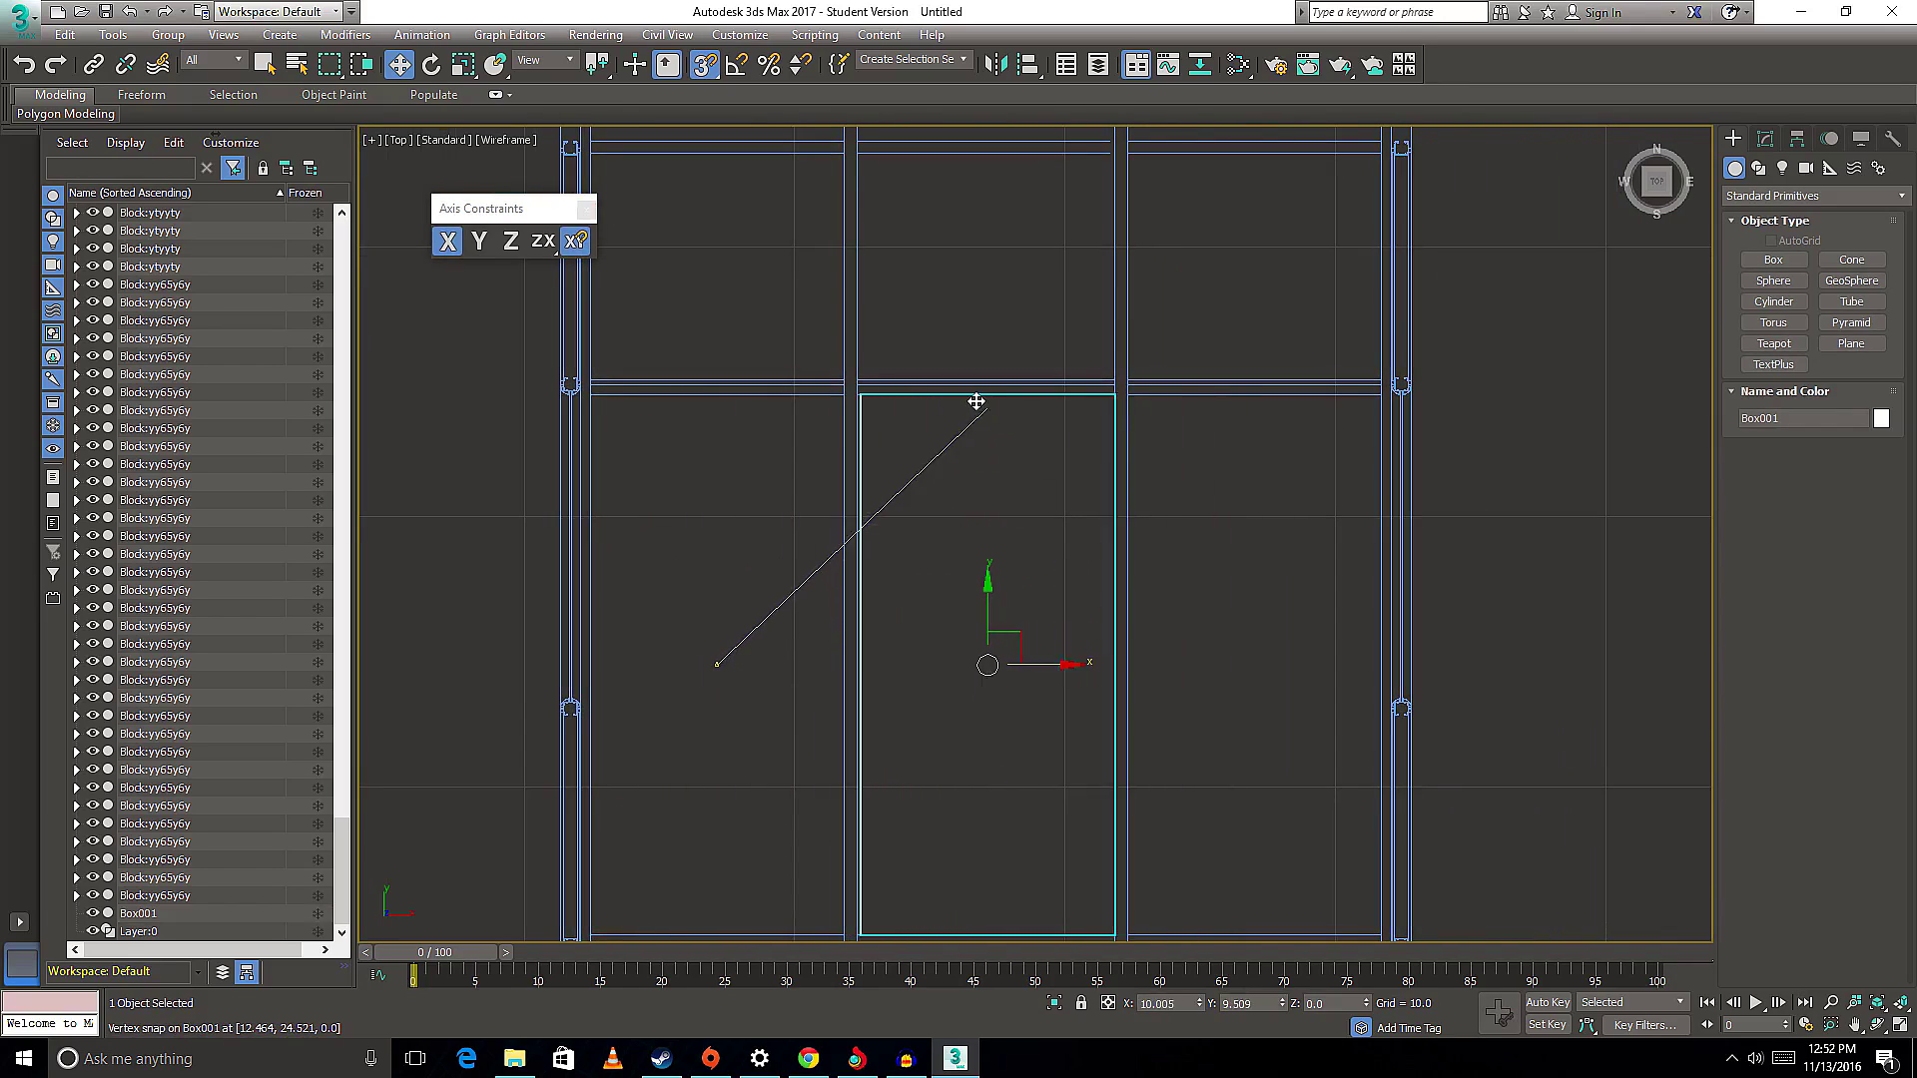
left_click(1040, 612)
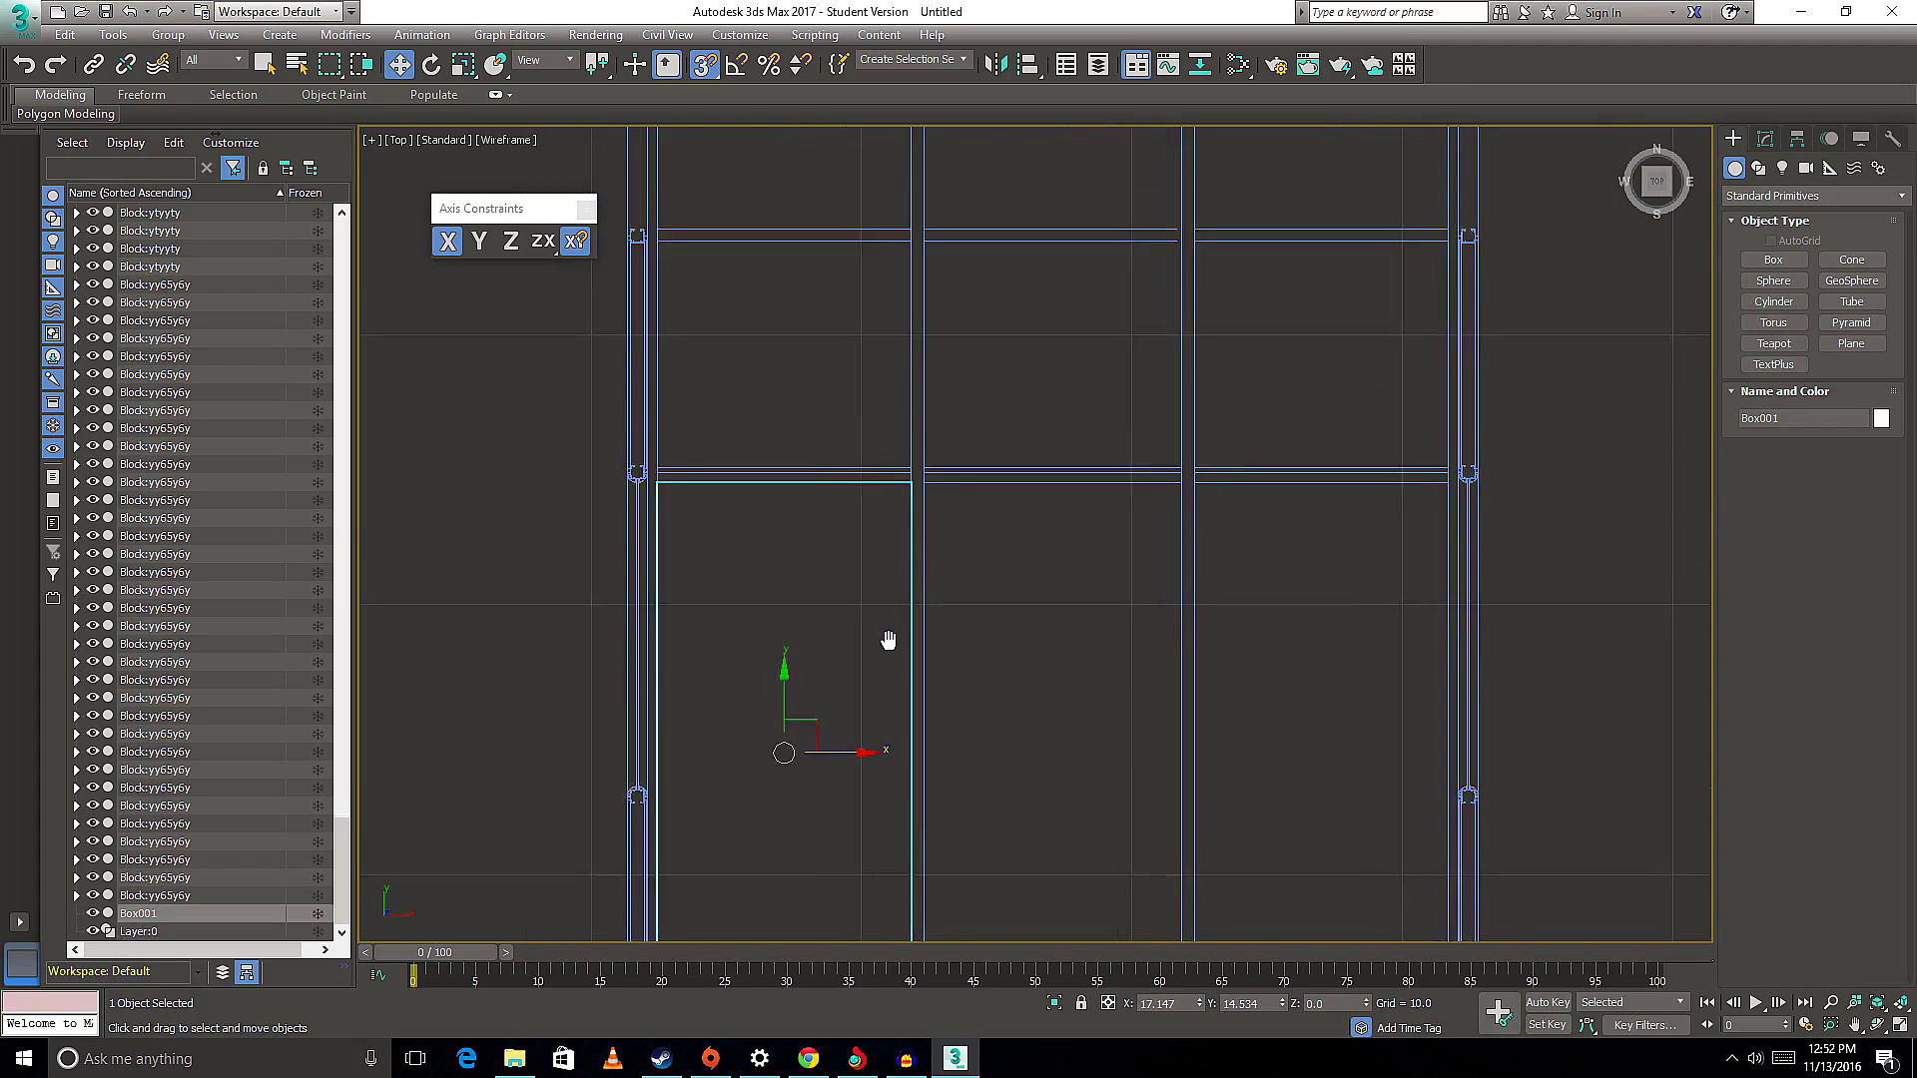
scroll(951, 559, "up", 3)
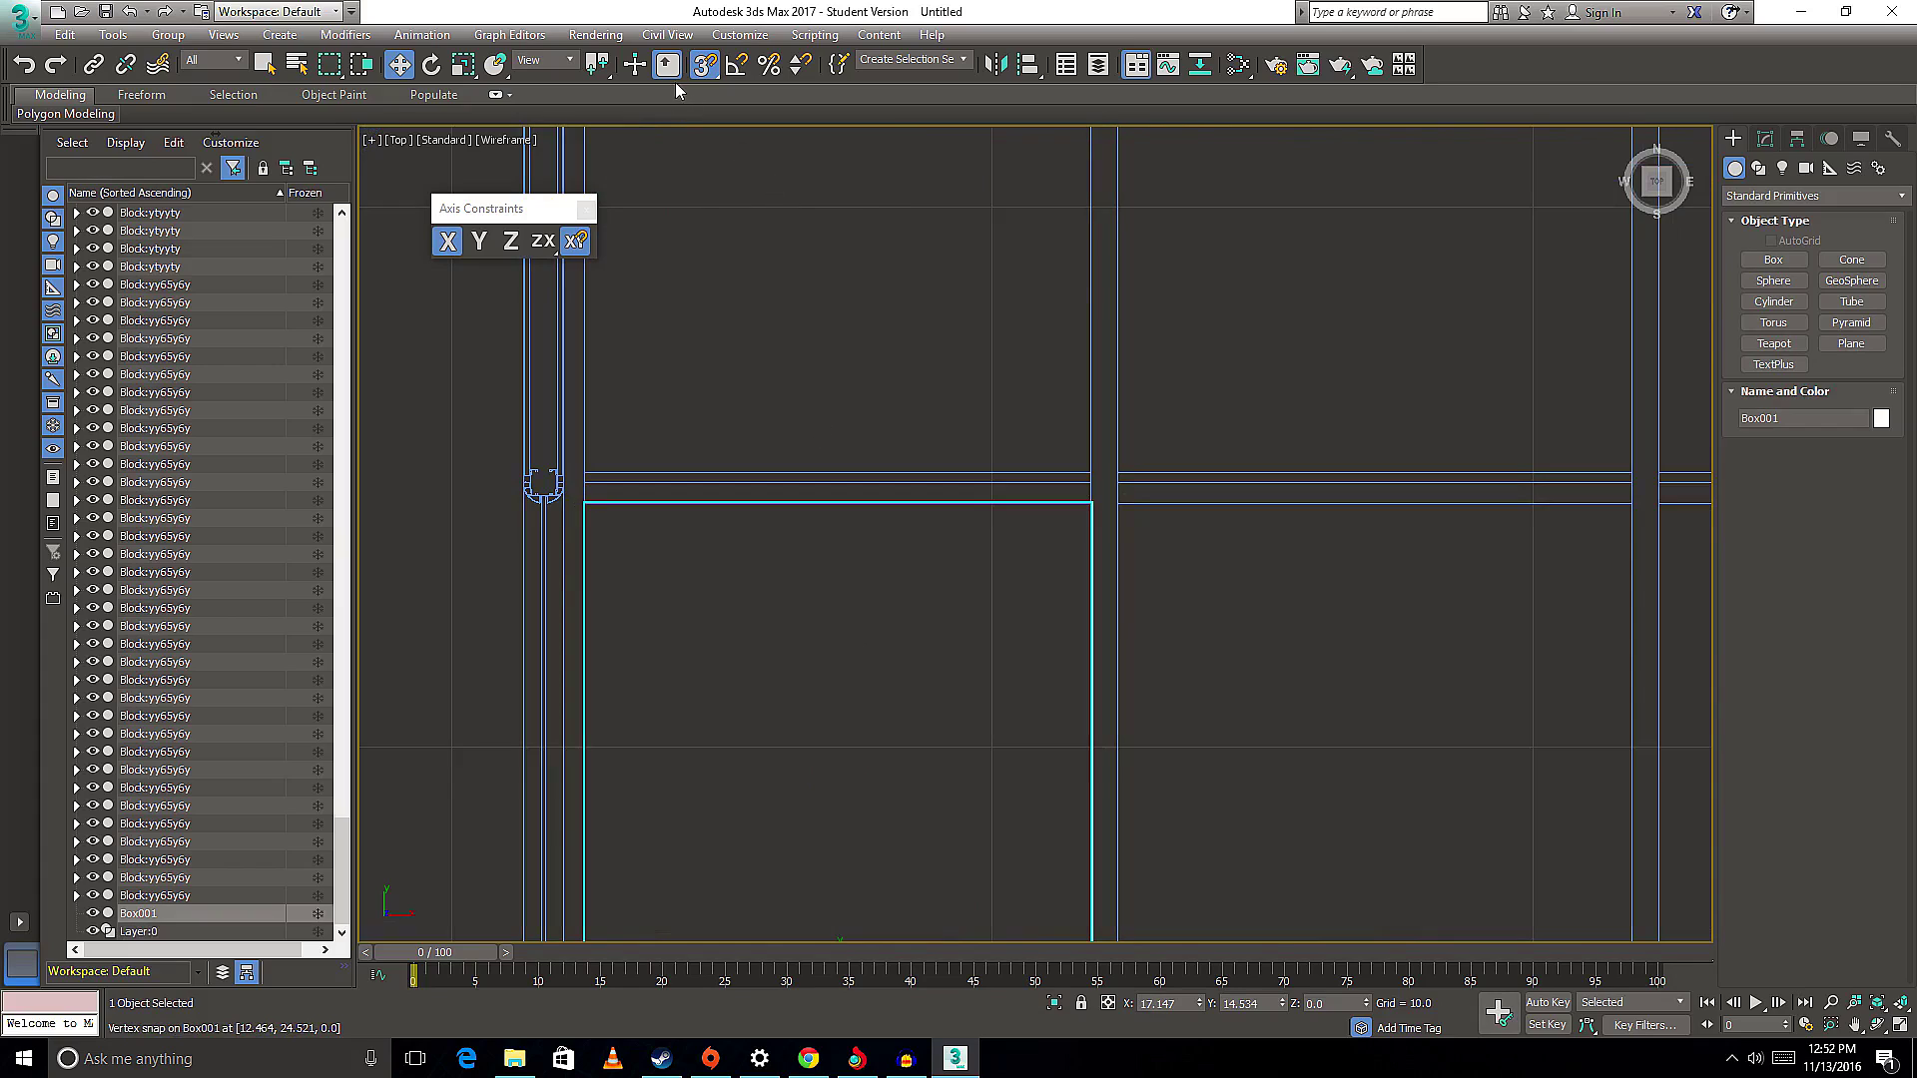
middle_click_drag(533, 632, 741, 651)
scroll(825, 583, "up", 2)
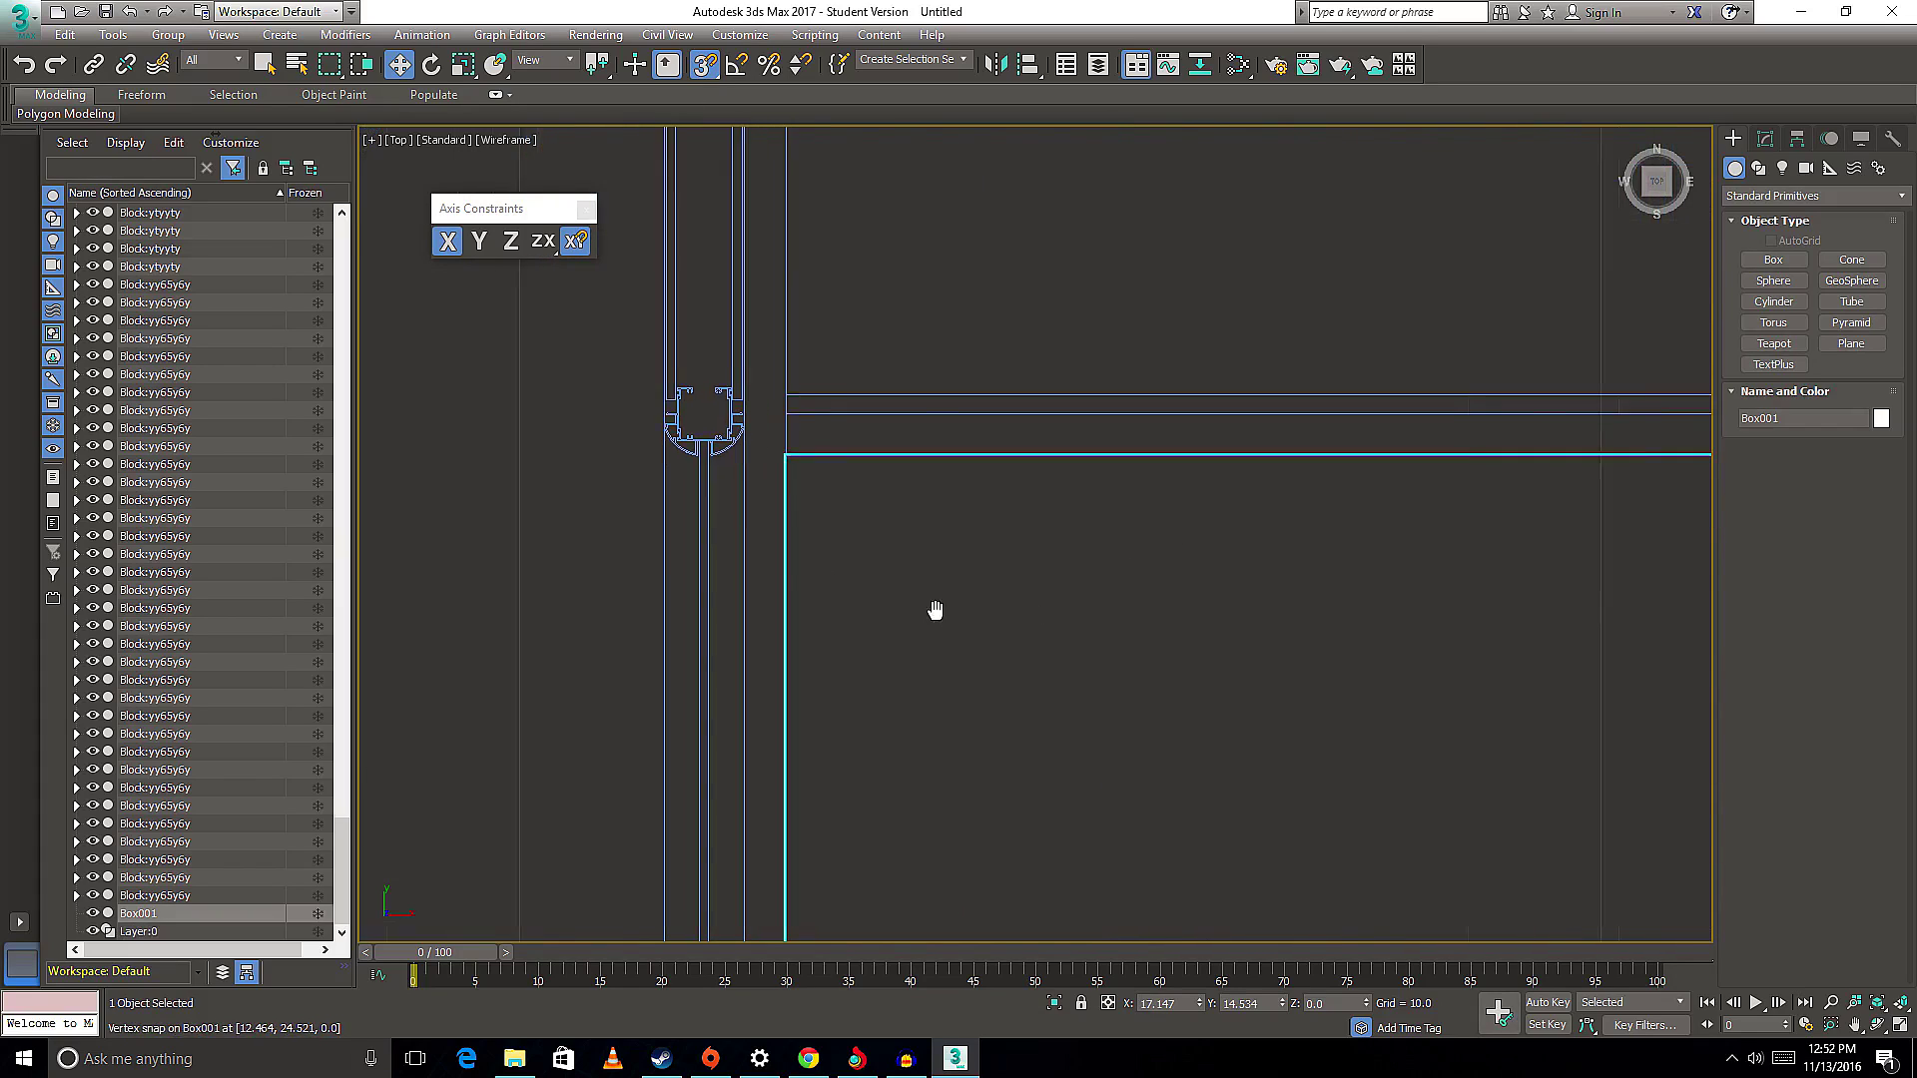
scroll(934, 610, "down", 3)
middle_click_drag(934, 610, 607, 642)
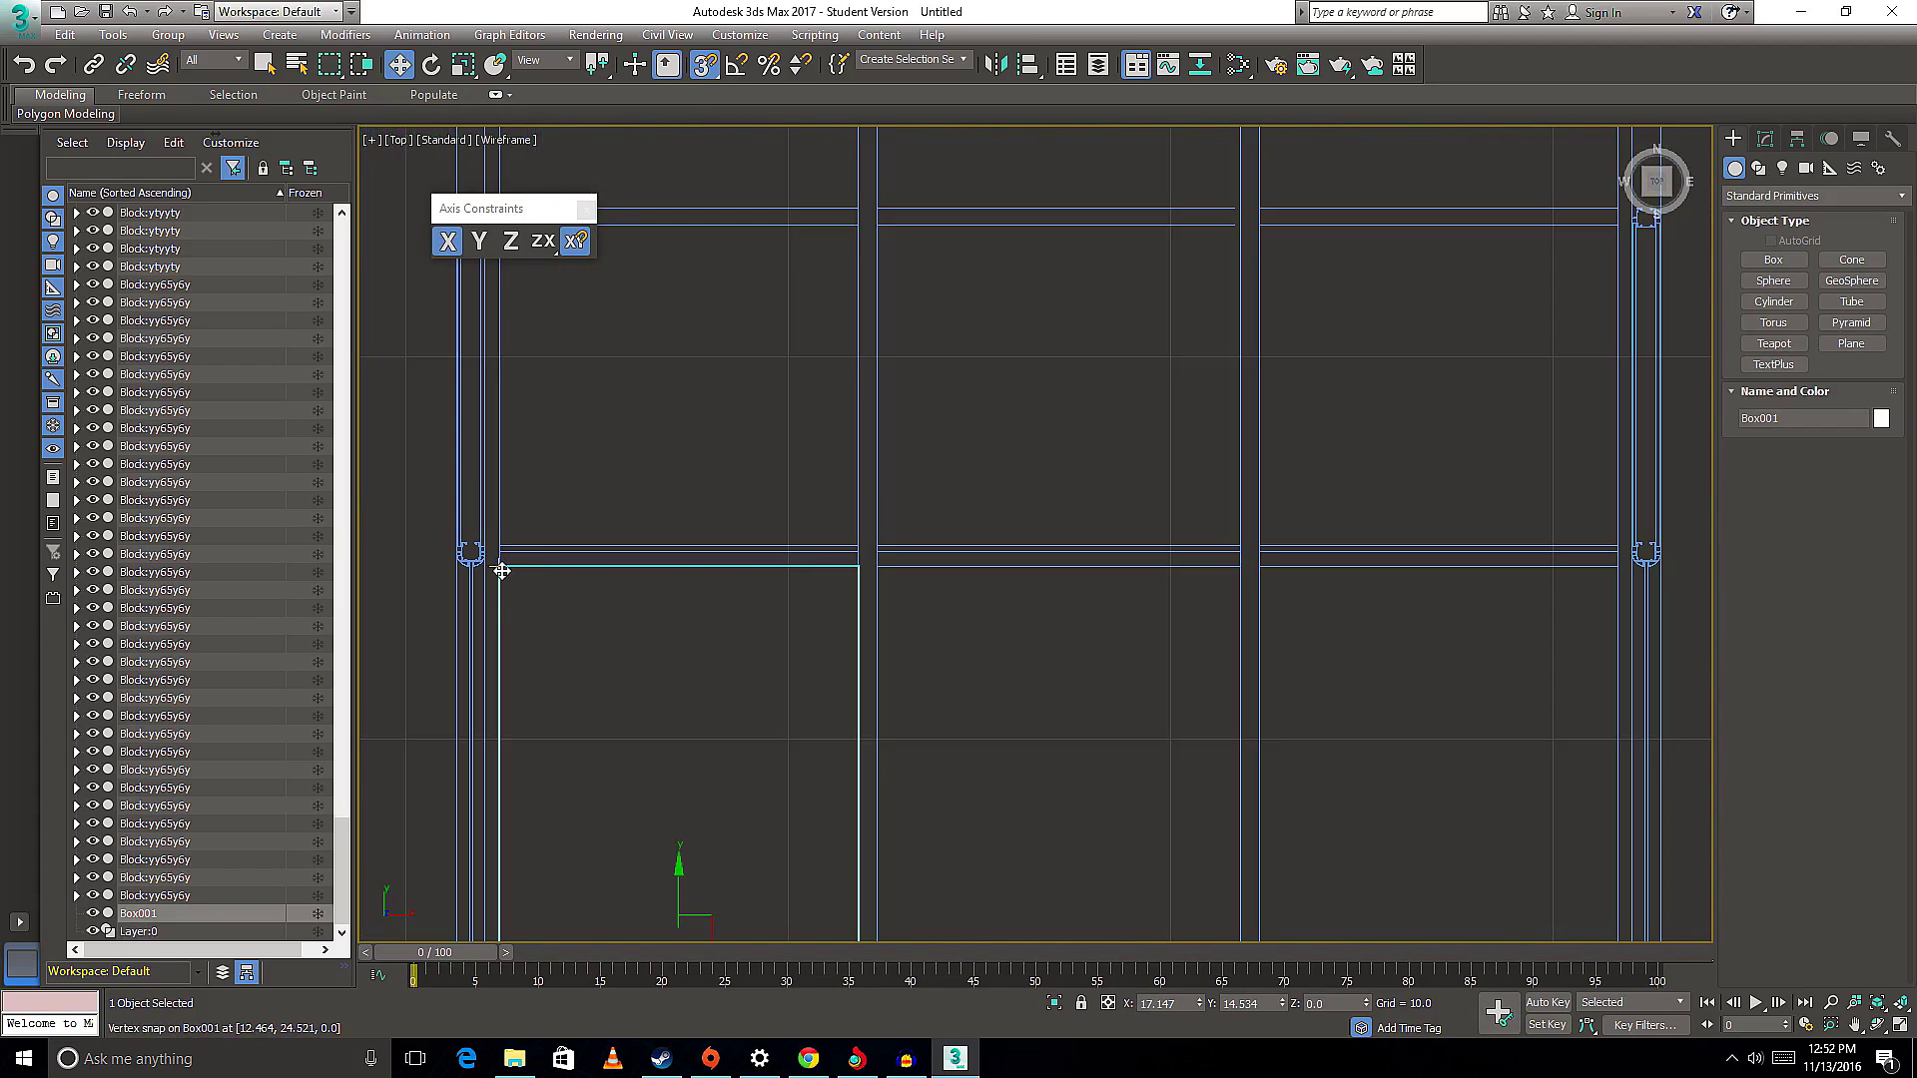
- Clone another Instance, Box003, into the next pane right and snap its corner to the frame
left_click_drag(501, 570, 887, 560)
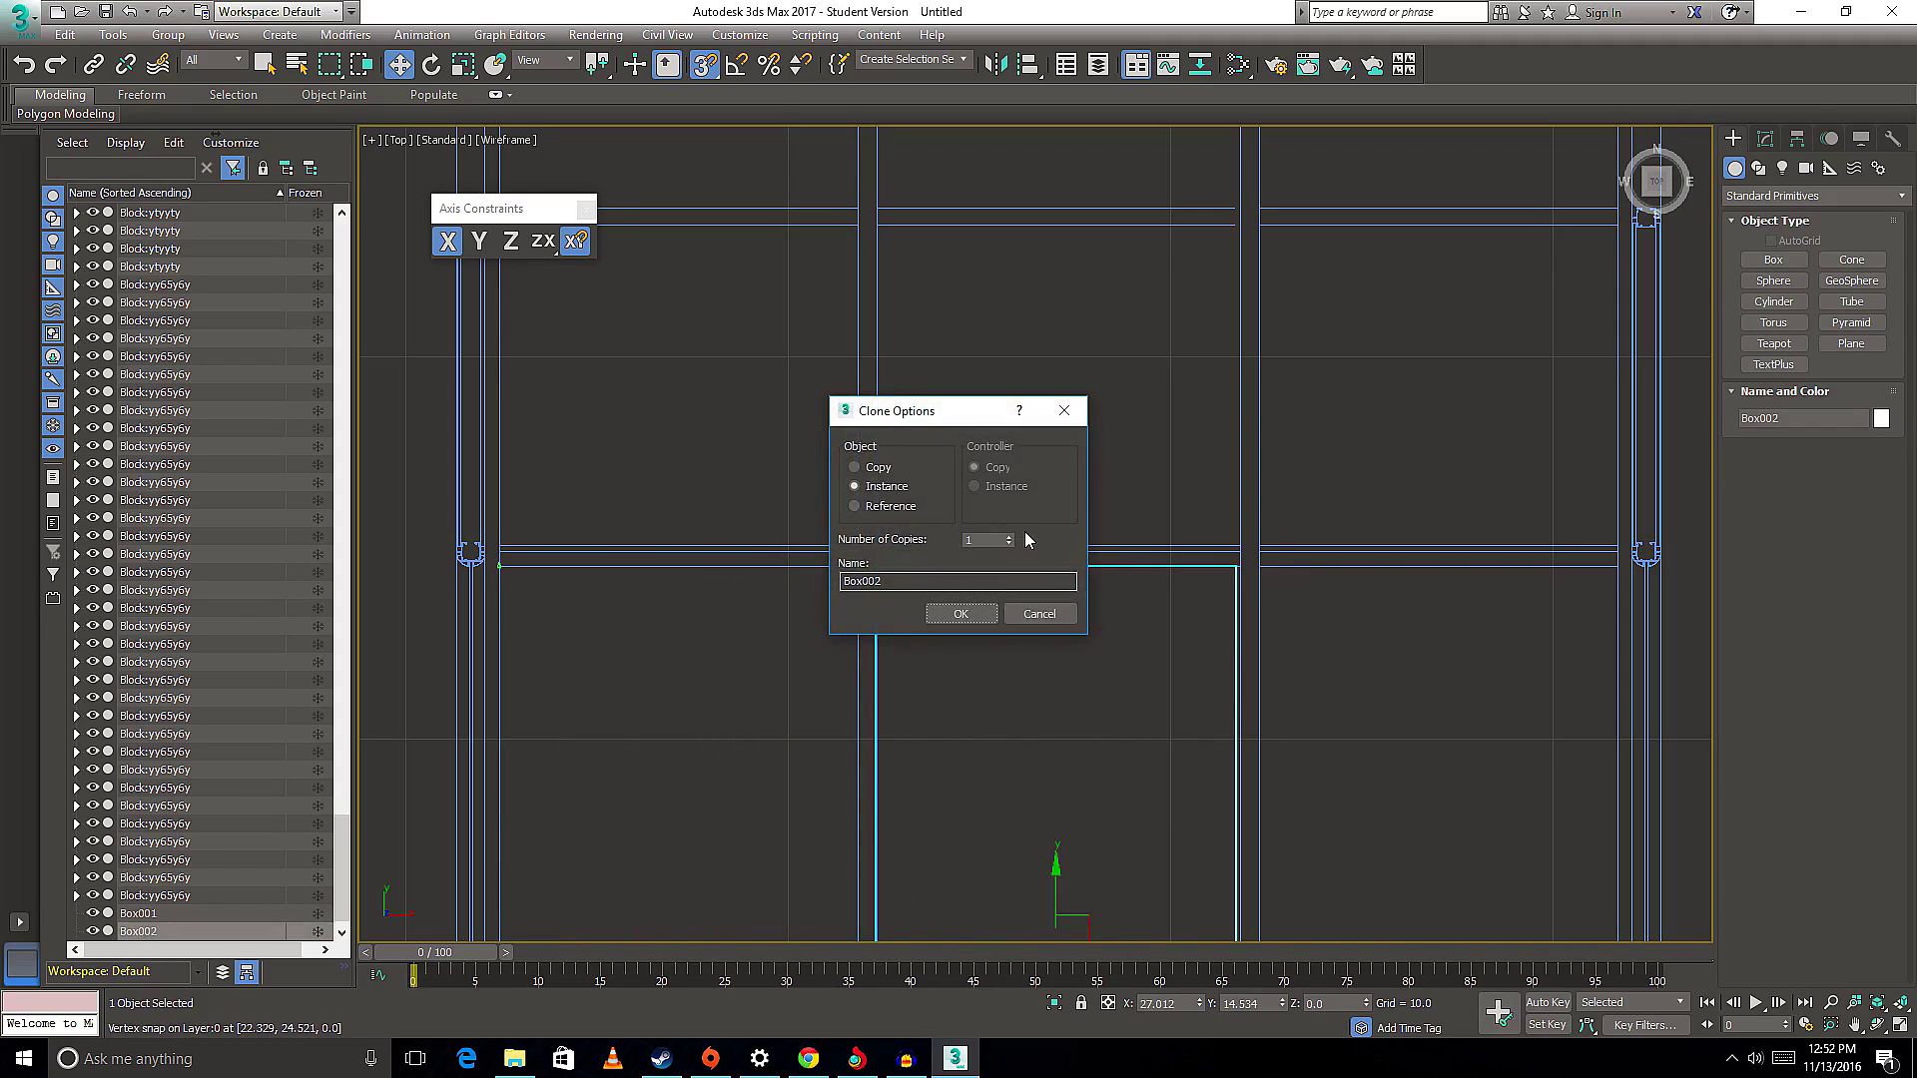
left_click(1008, 536)
left_click(961, 613)
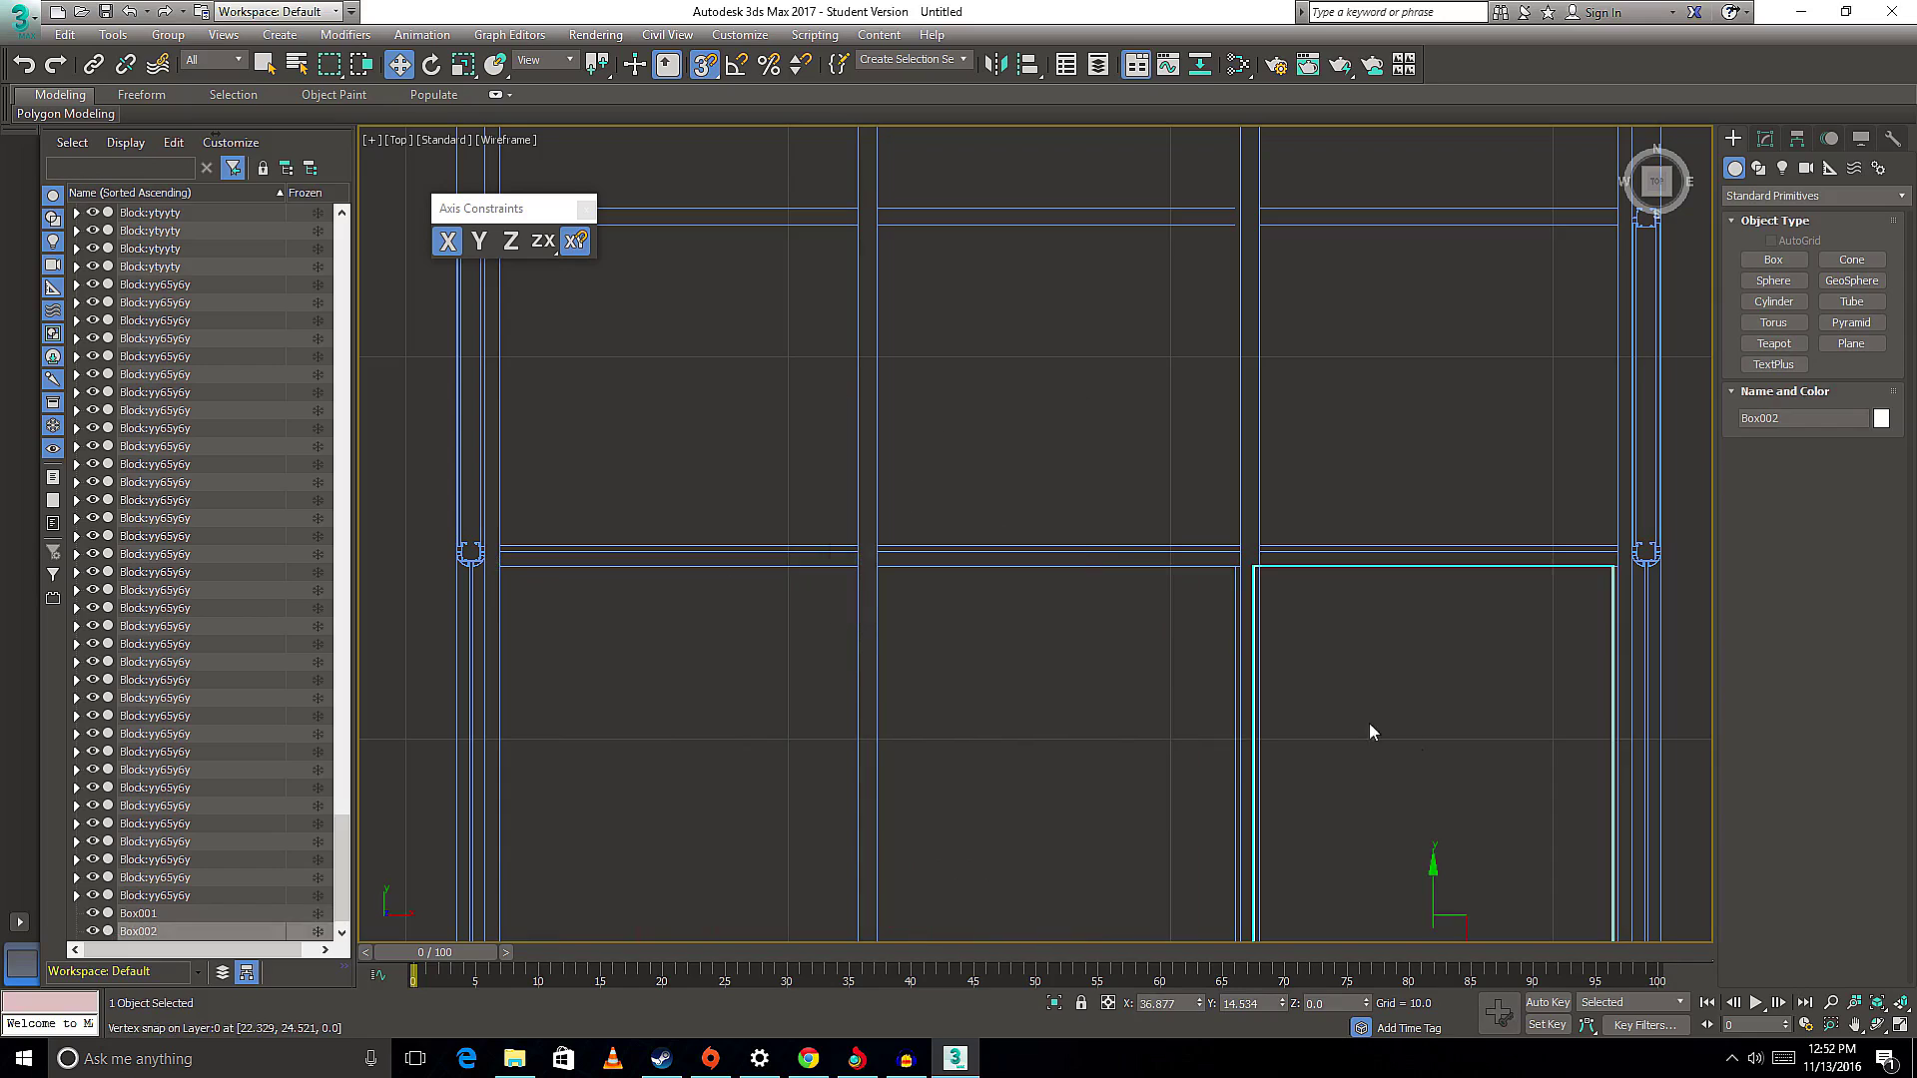
scroll(1398, 699, "down", 5)
scroll(1442, 667, "up", 3)
scroll(1426, 691, "up", 2)
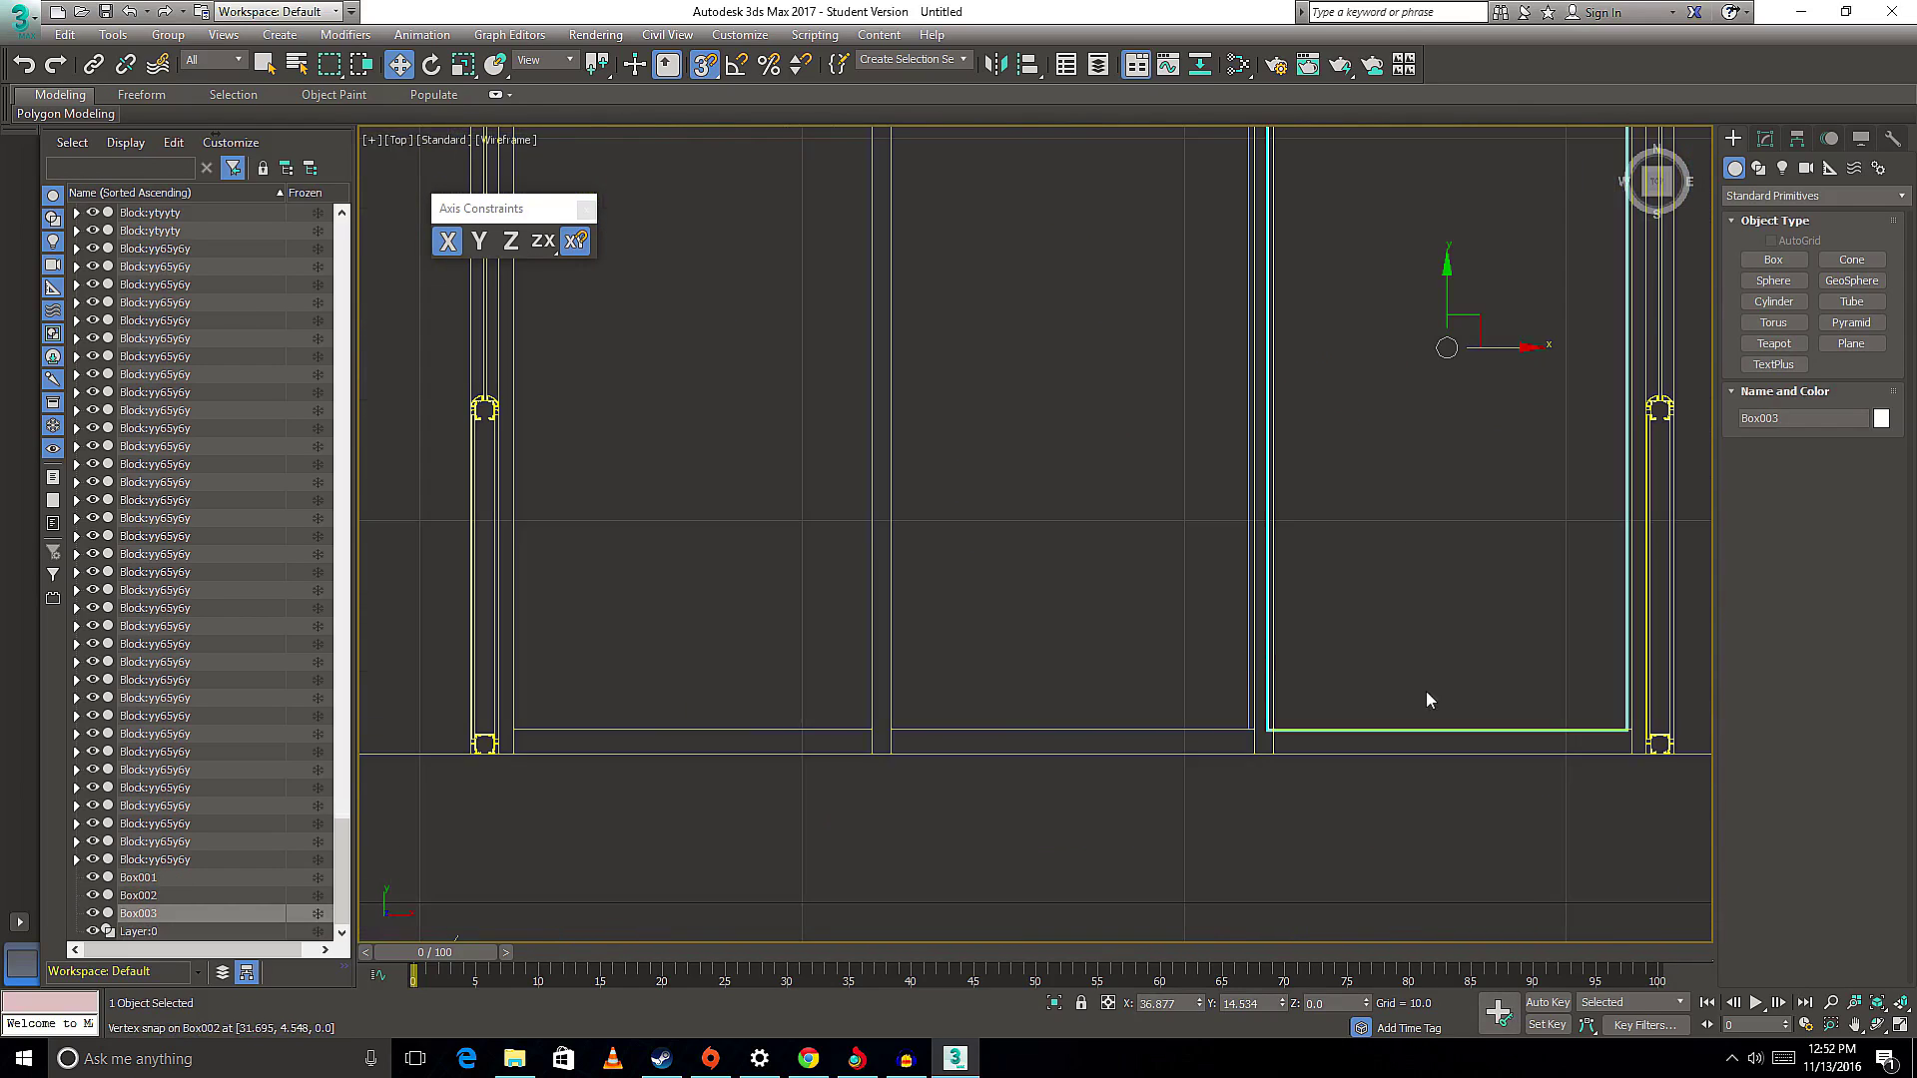
middle_click_drag(1426, 691, 1422, 898)
scroll(1210, 623, "up", 5)
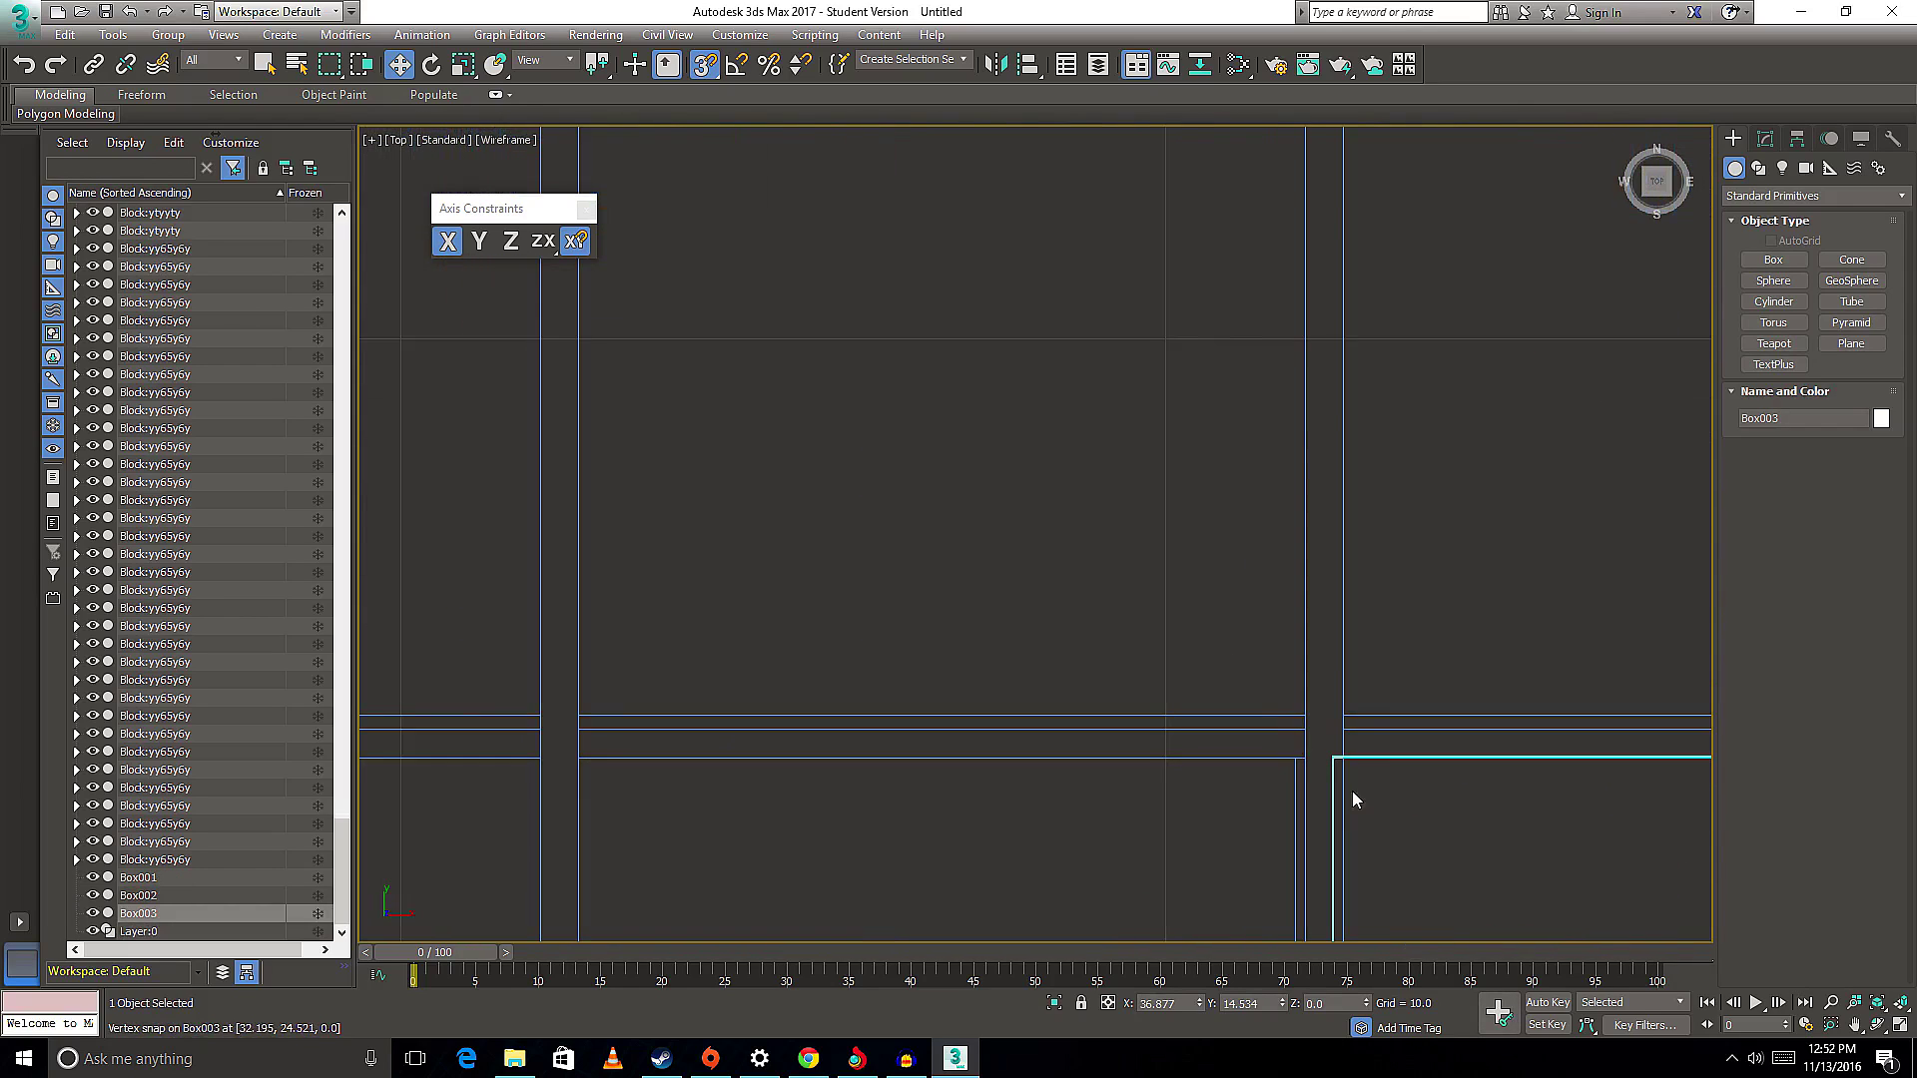
left_click_drag(1333, 766, 1343, 767)
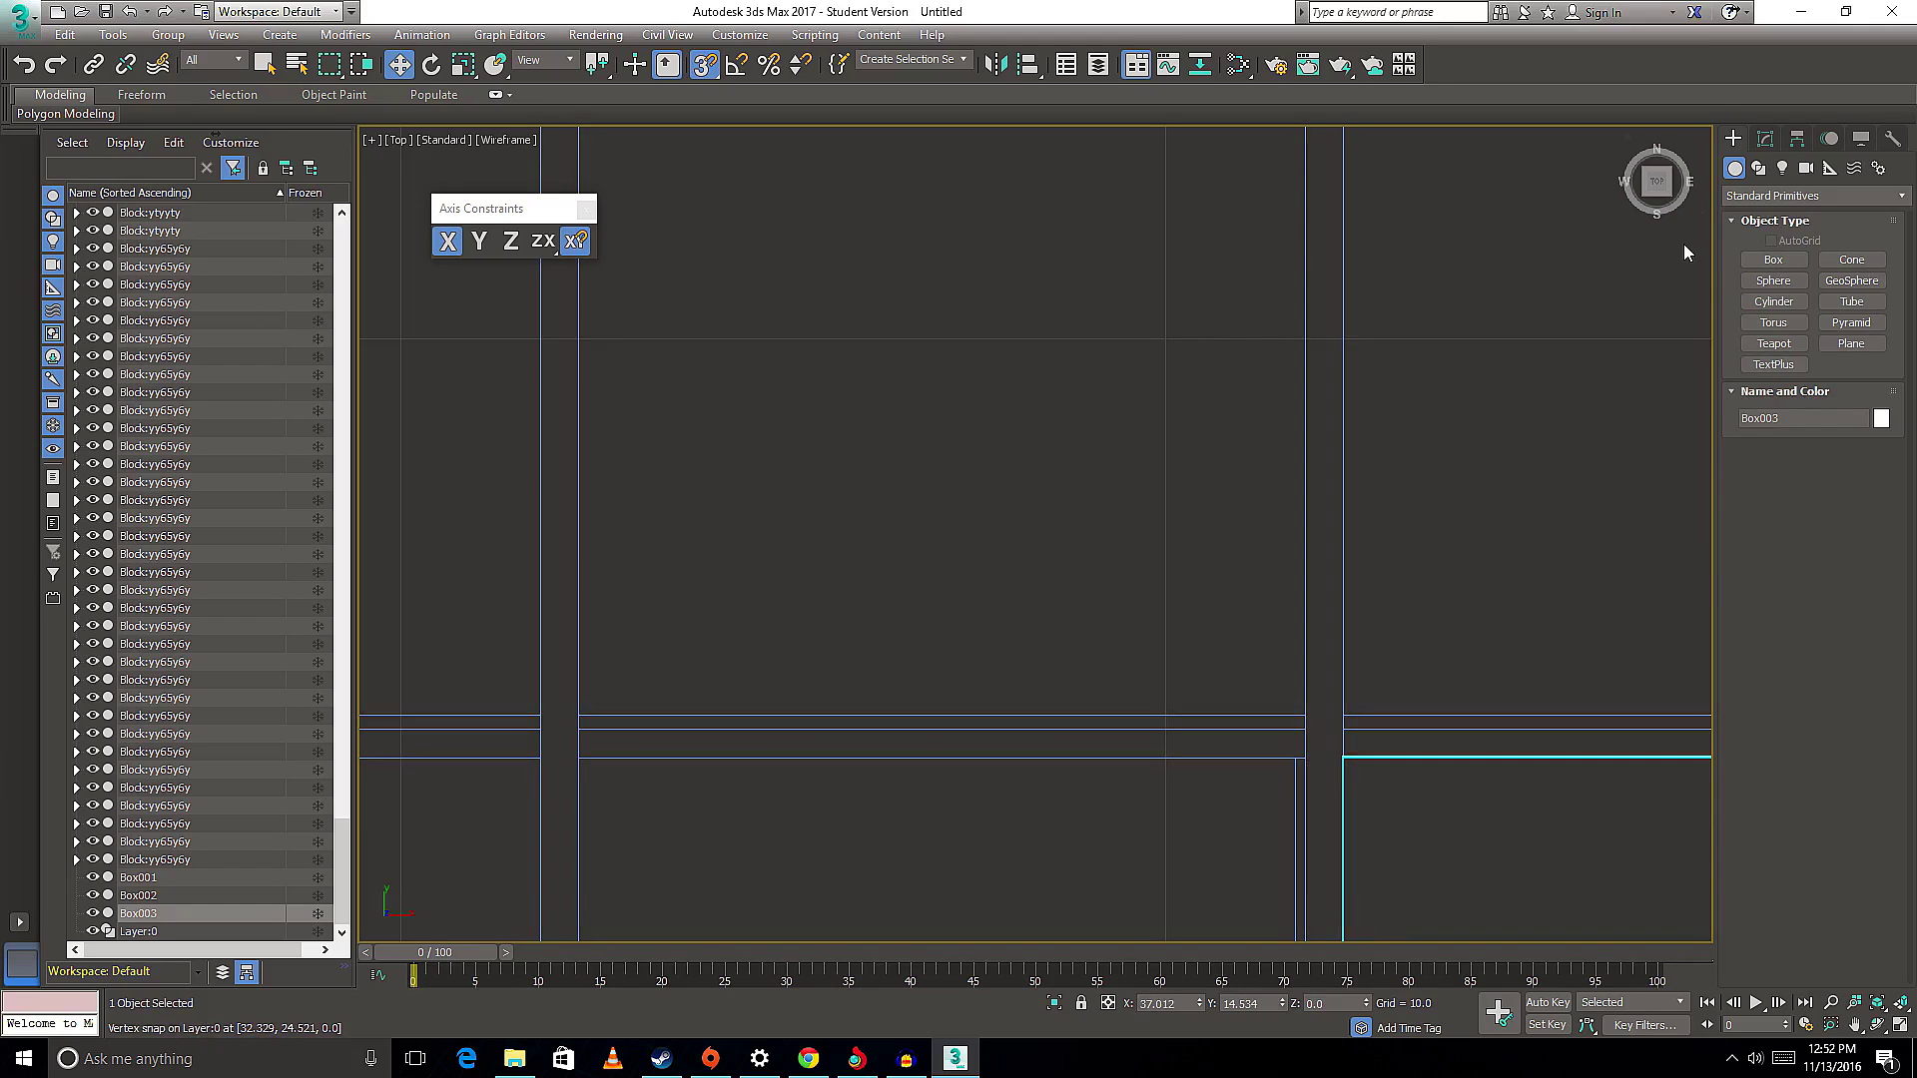
left_click(1745, 259)
scroll(1033, 709, "down", 3)
- Draw Box004 snapped corner to corner across the upper pane, redrawing once, then constrain to Y
middle_click_drag(1027, 698, 929, 404)
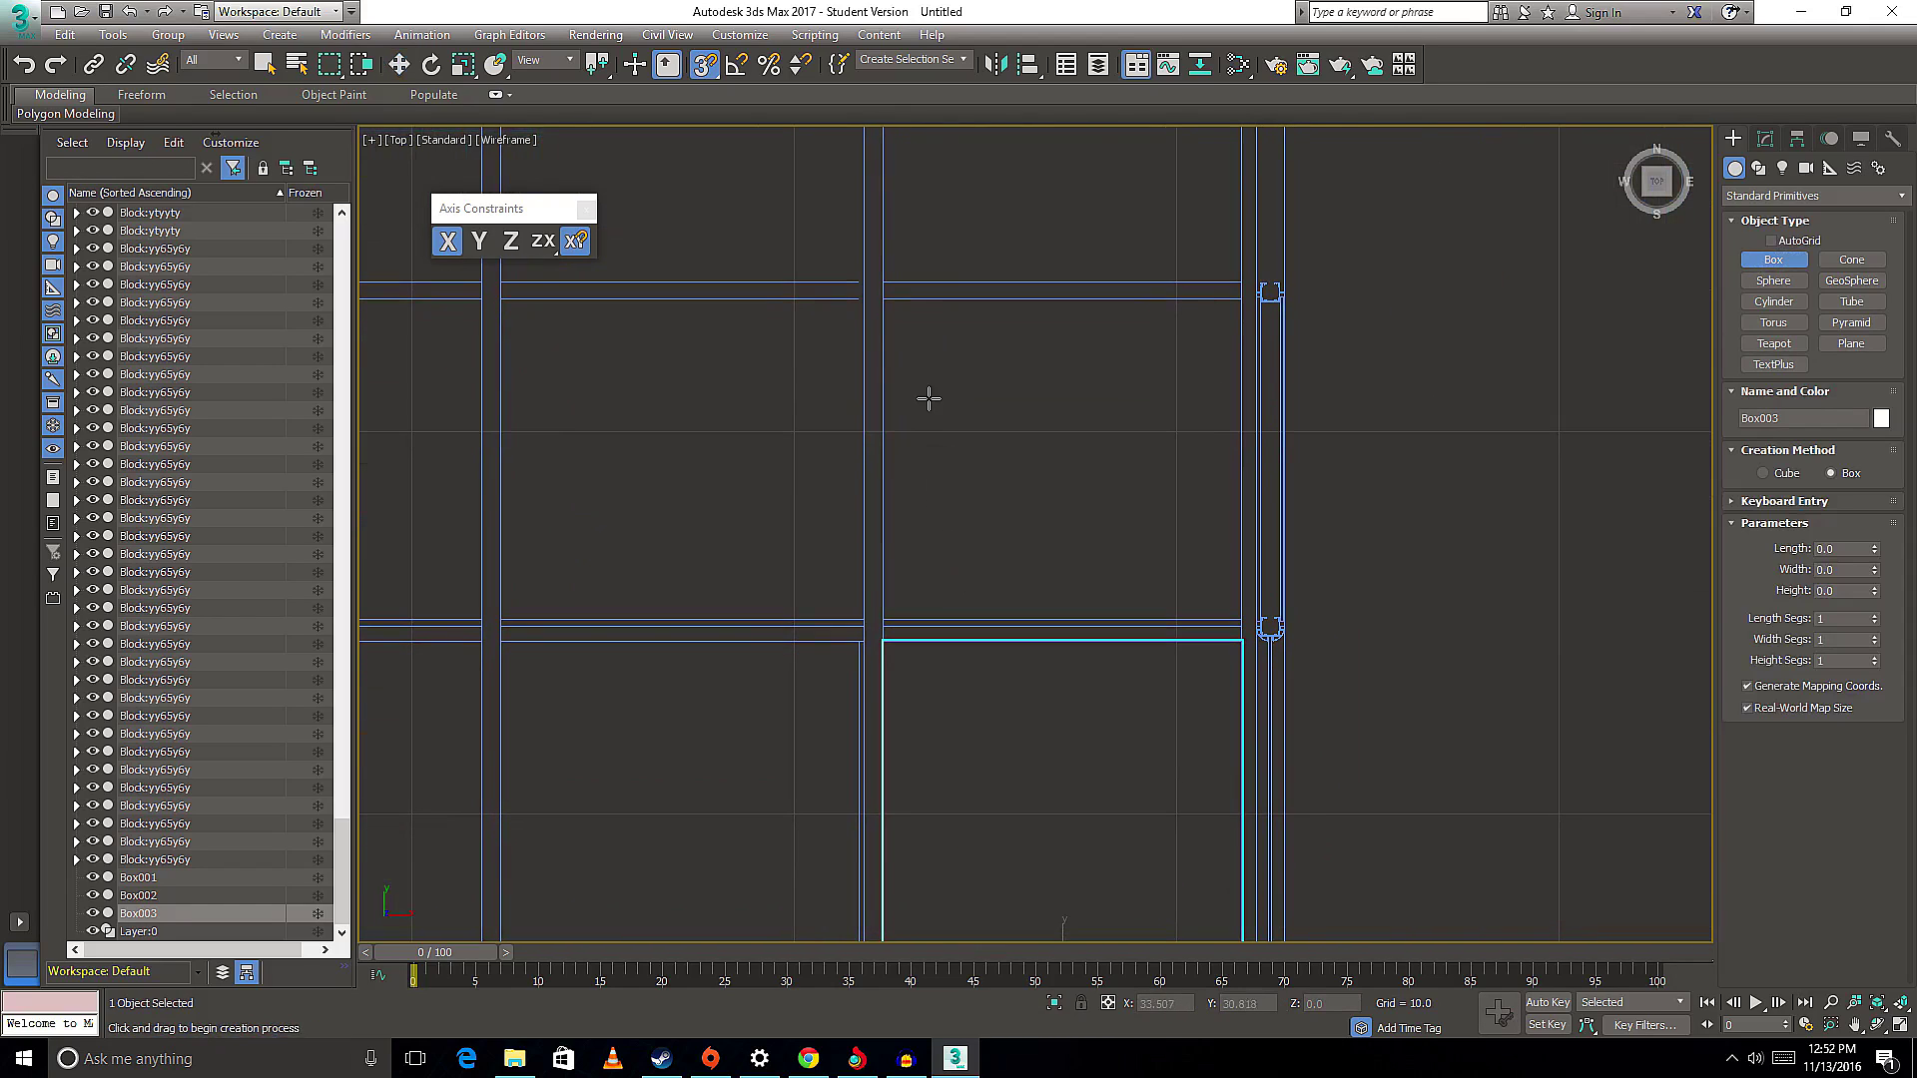
left_click_drag(885, 301, 1243, 621)
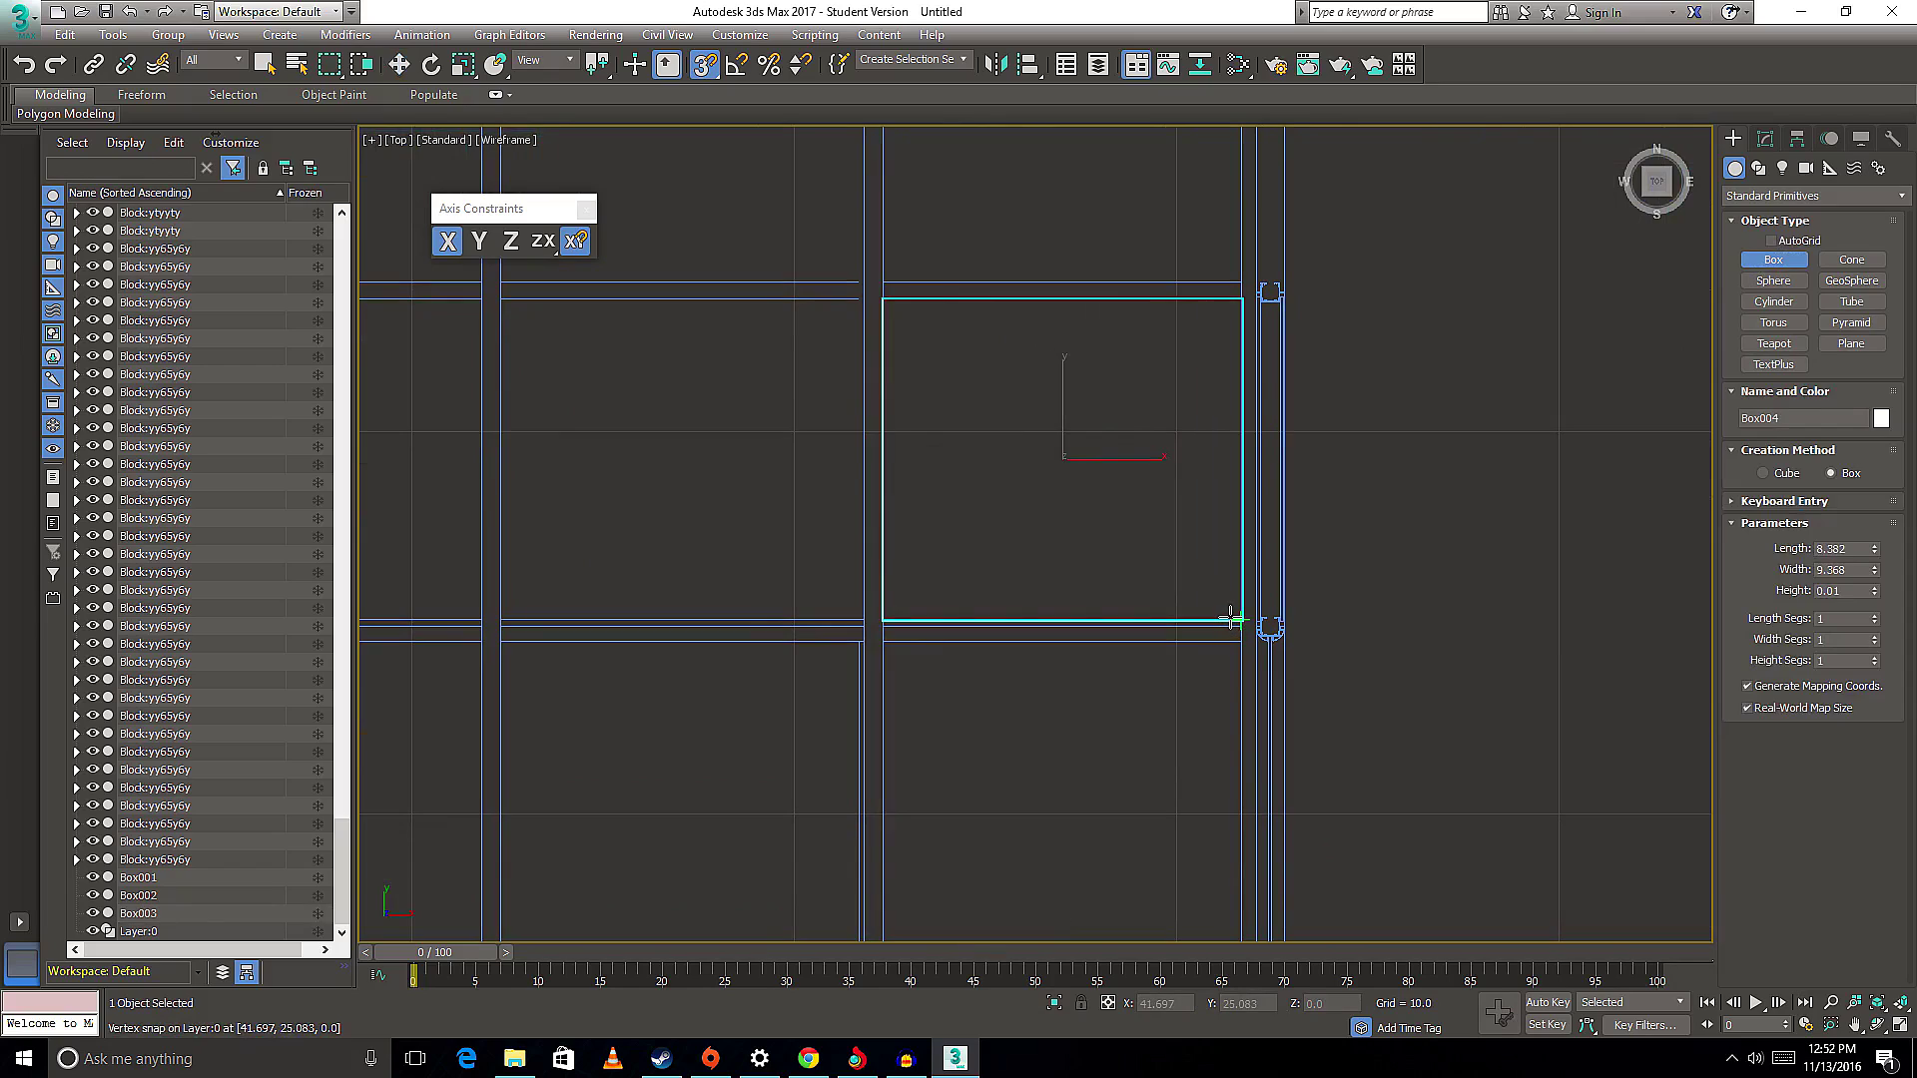
middle_click_drag(1122, 364, 1276, 519)
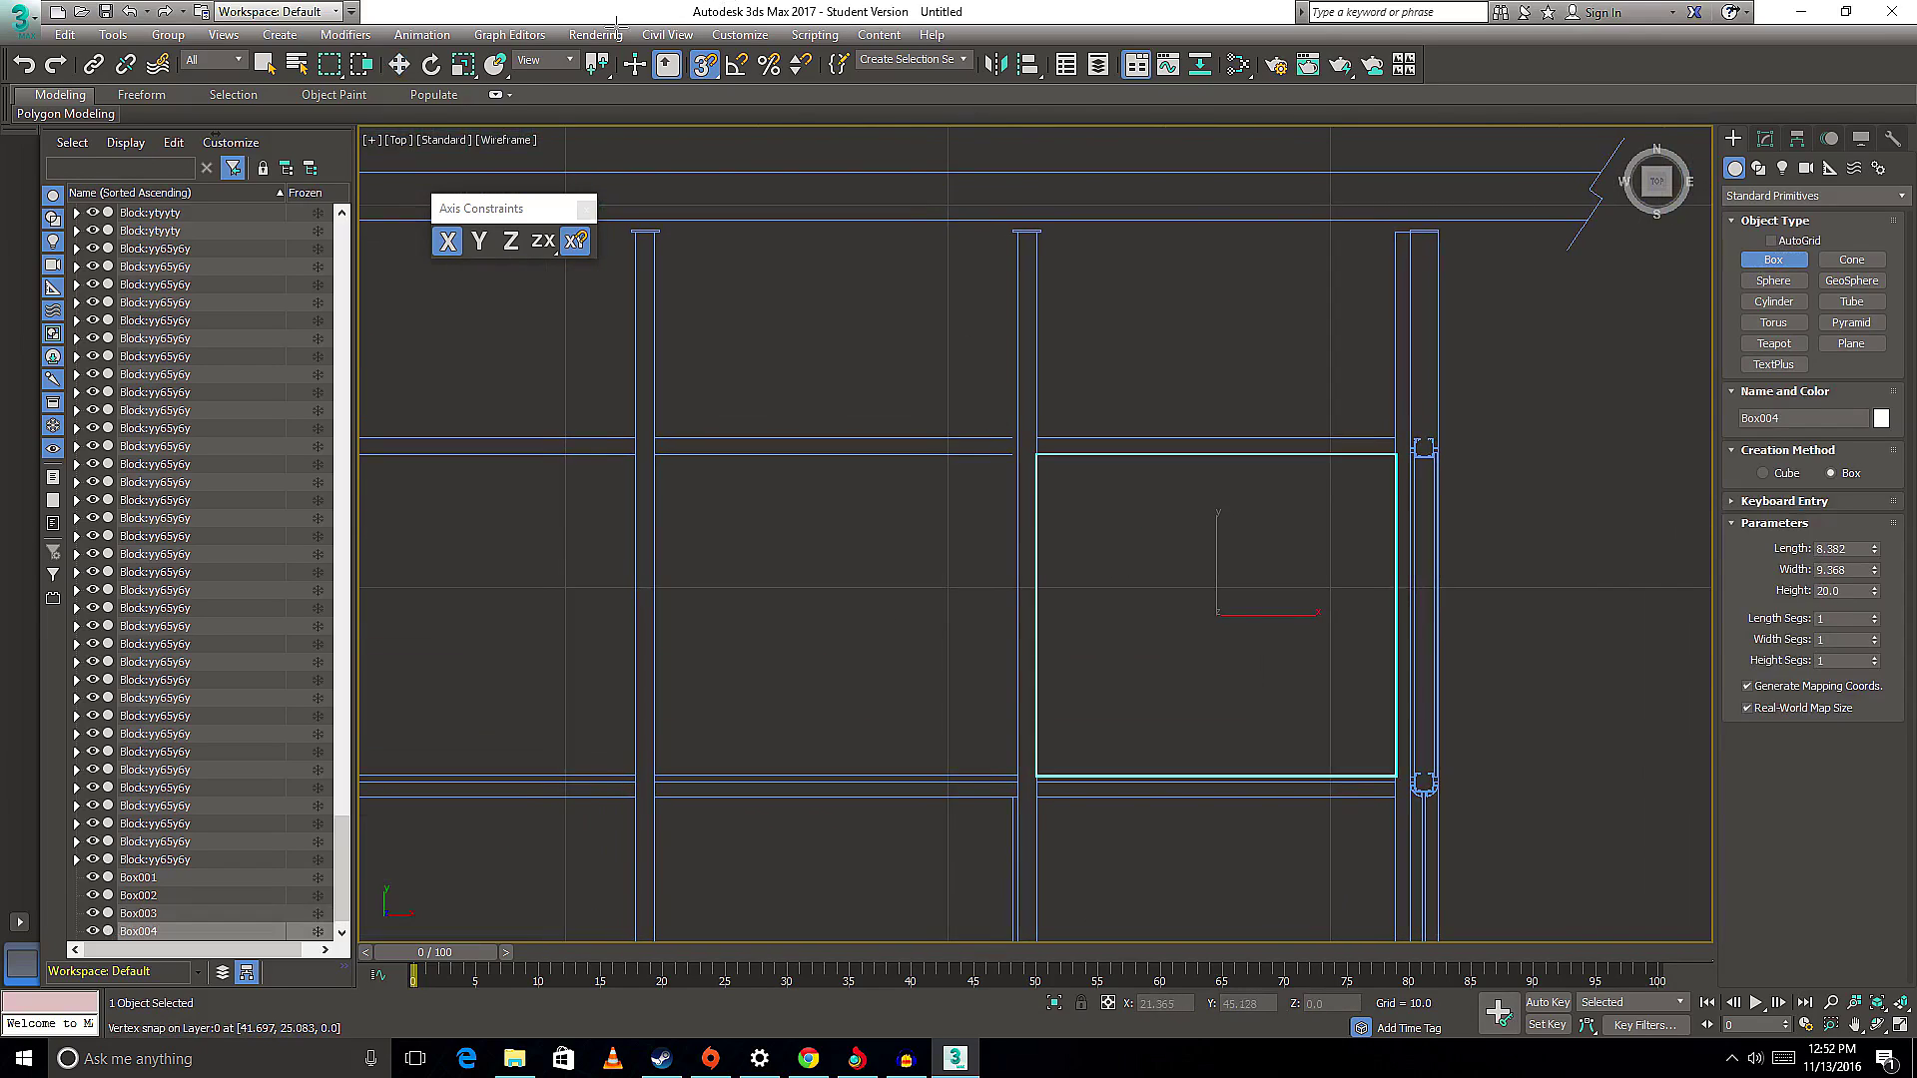
key("ctrl+z")
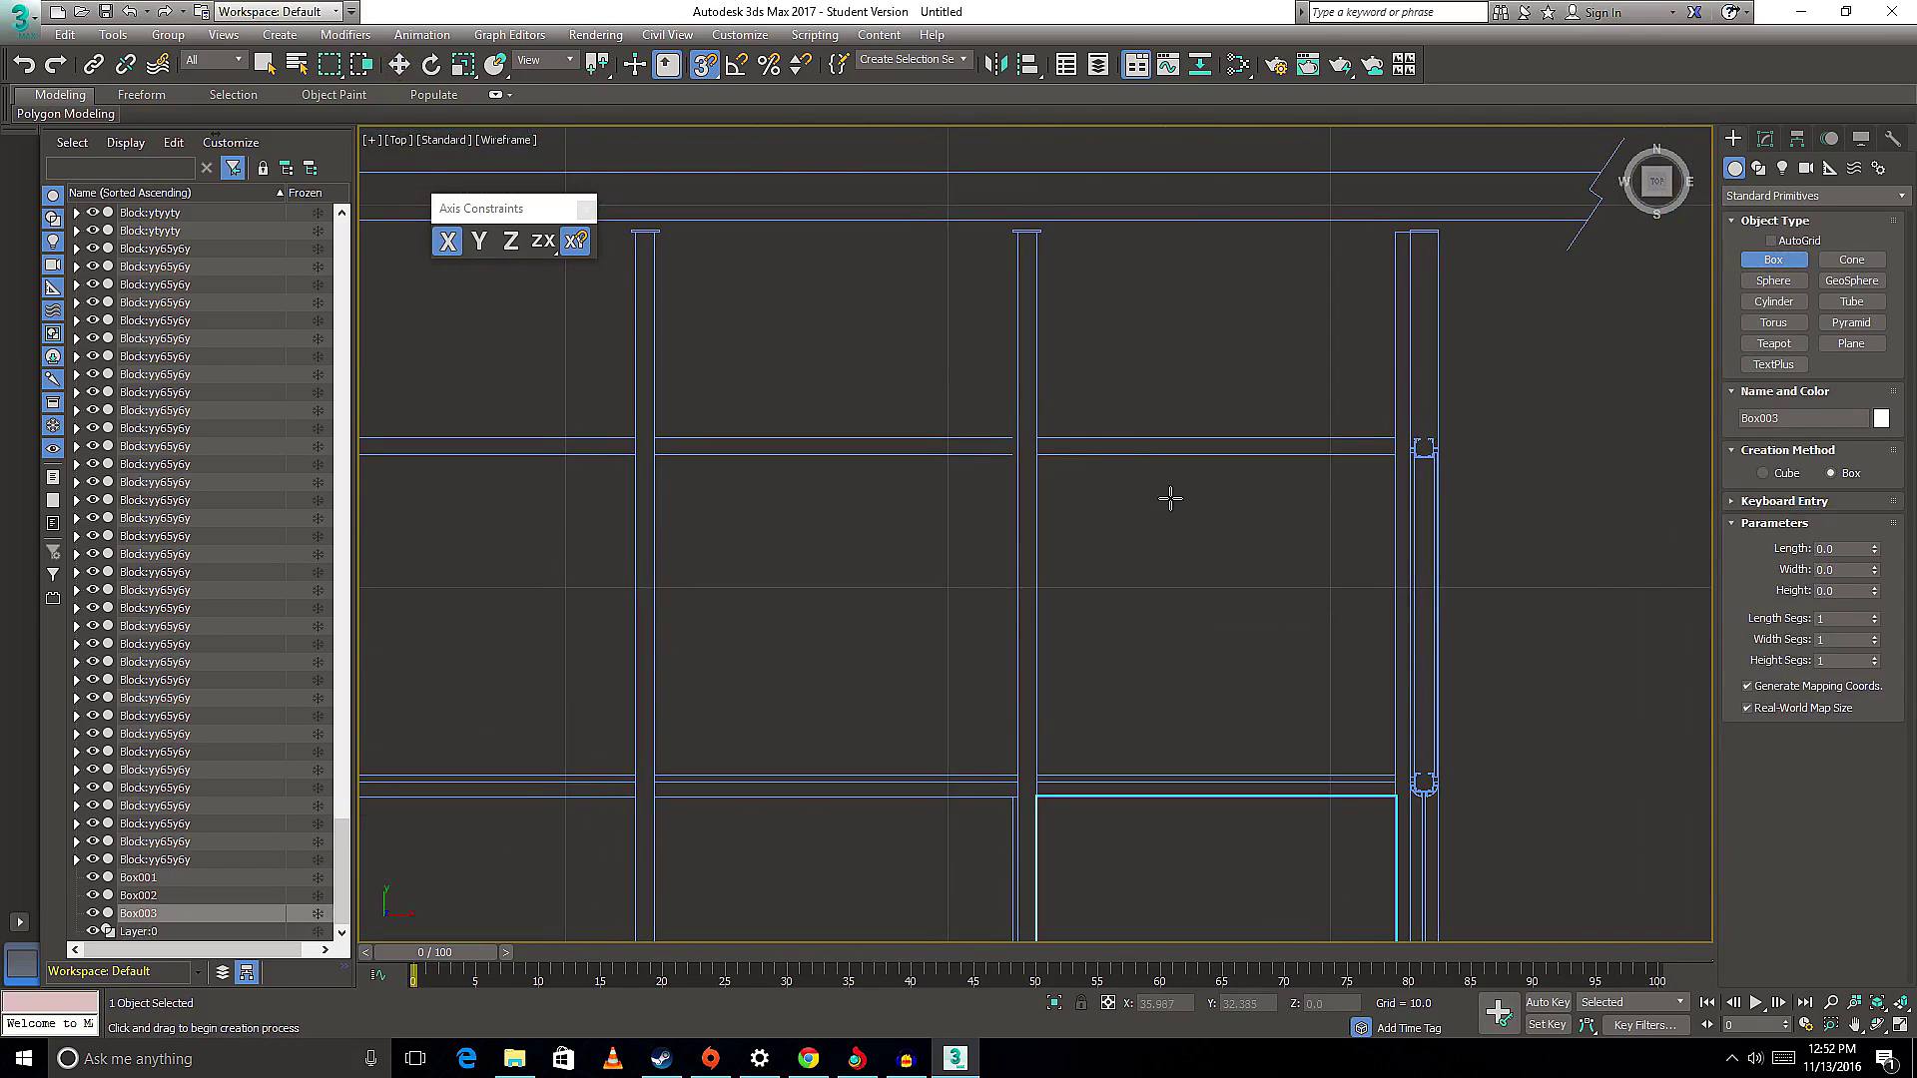
left_click_drag(1036, 455, 1396, 775)
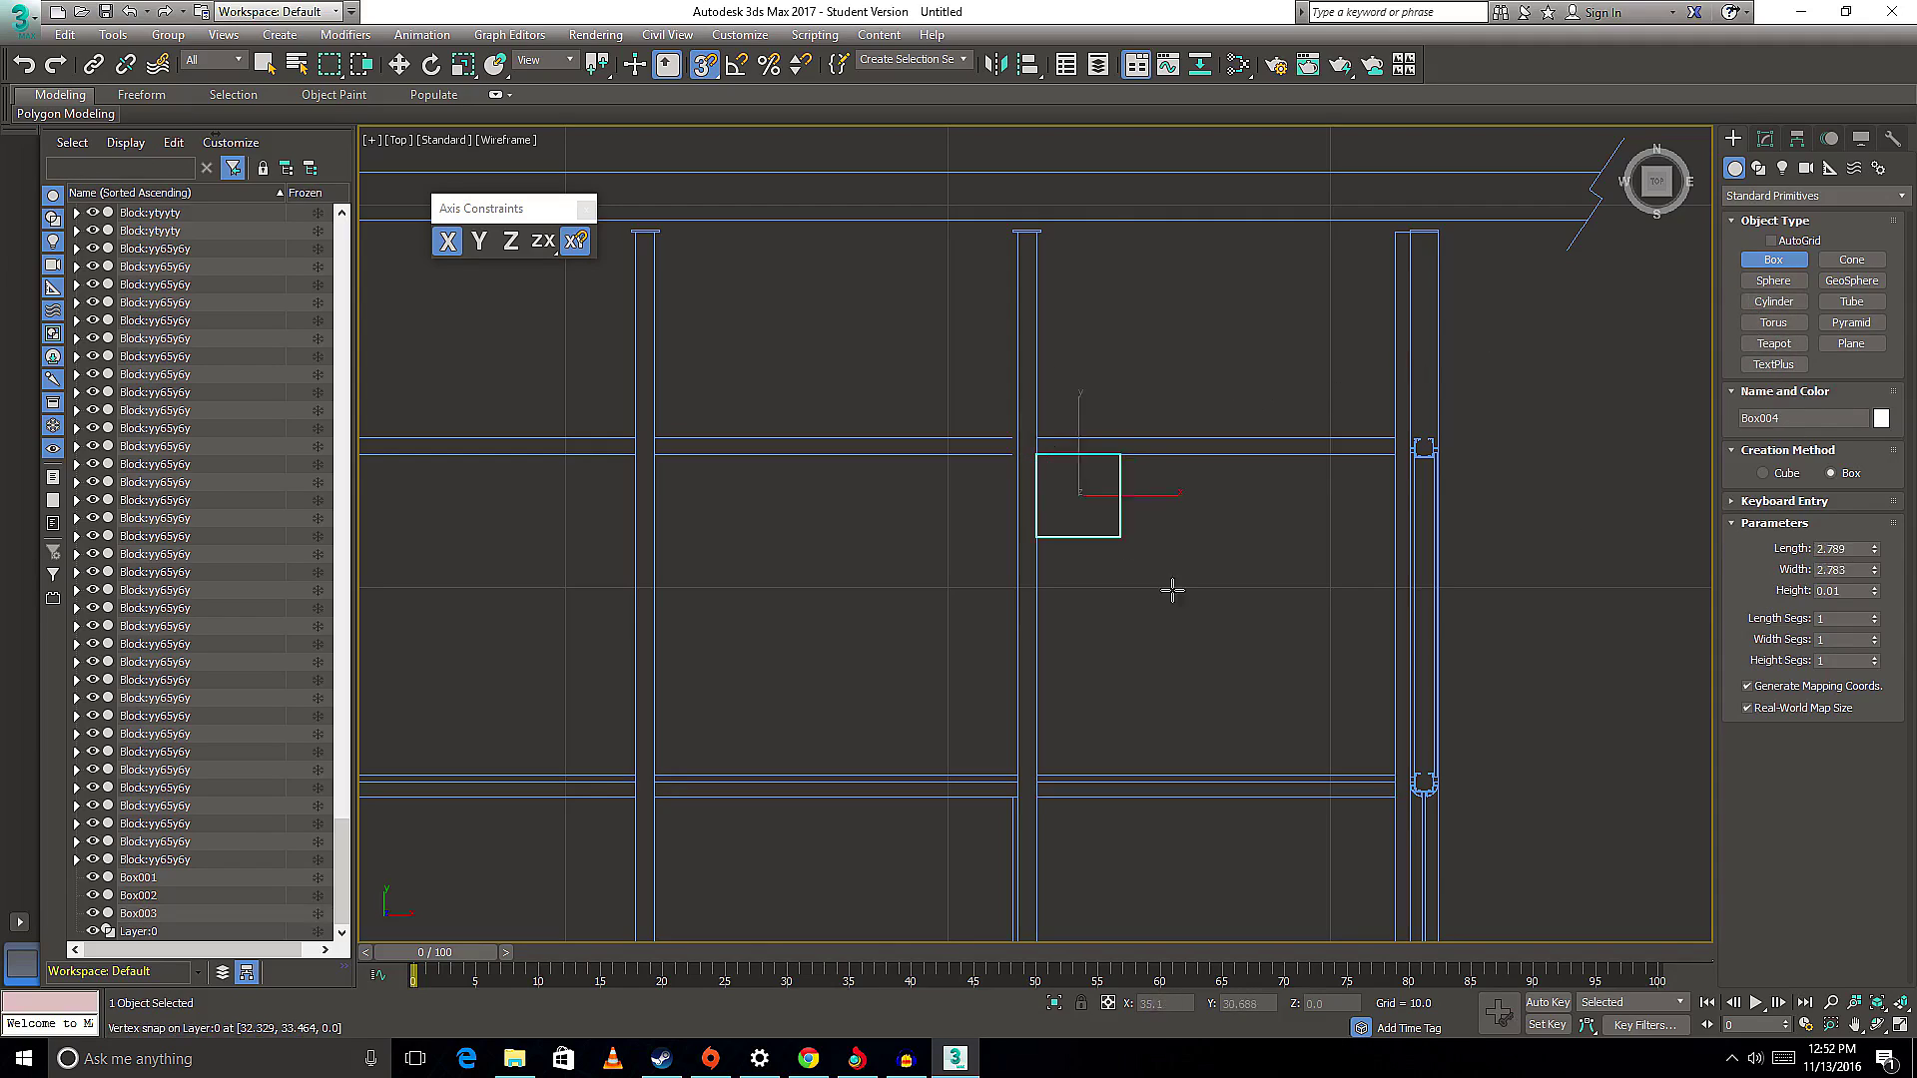
left_click(1399, 763)
right_click(1348, 533)
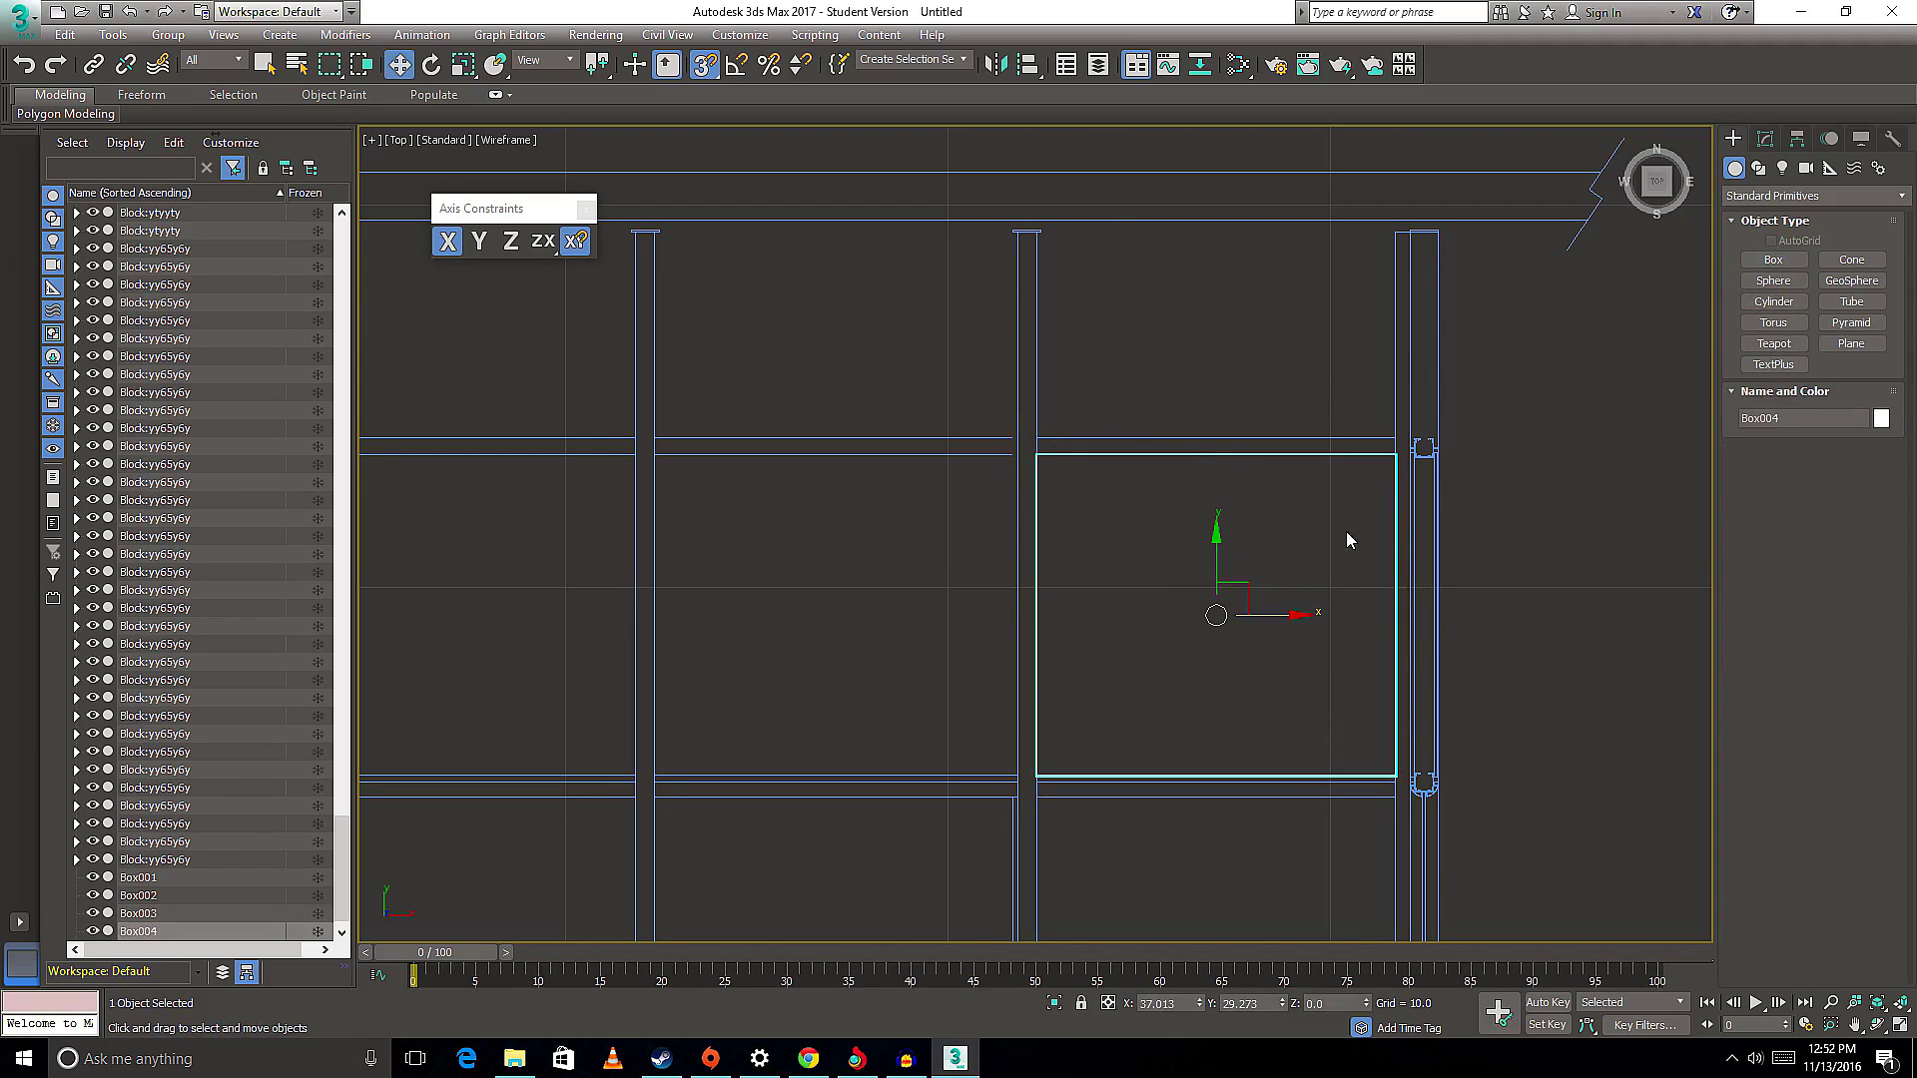
middle_click_drag(1294, 409, 1166, 565)
scroll(1166, 565, "up", 3)
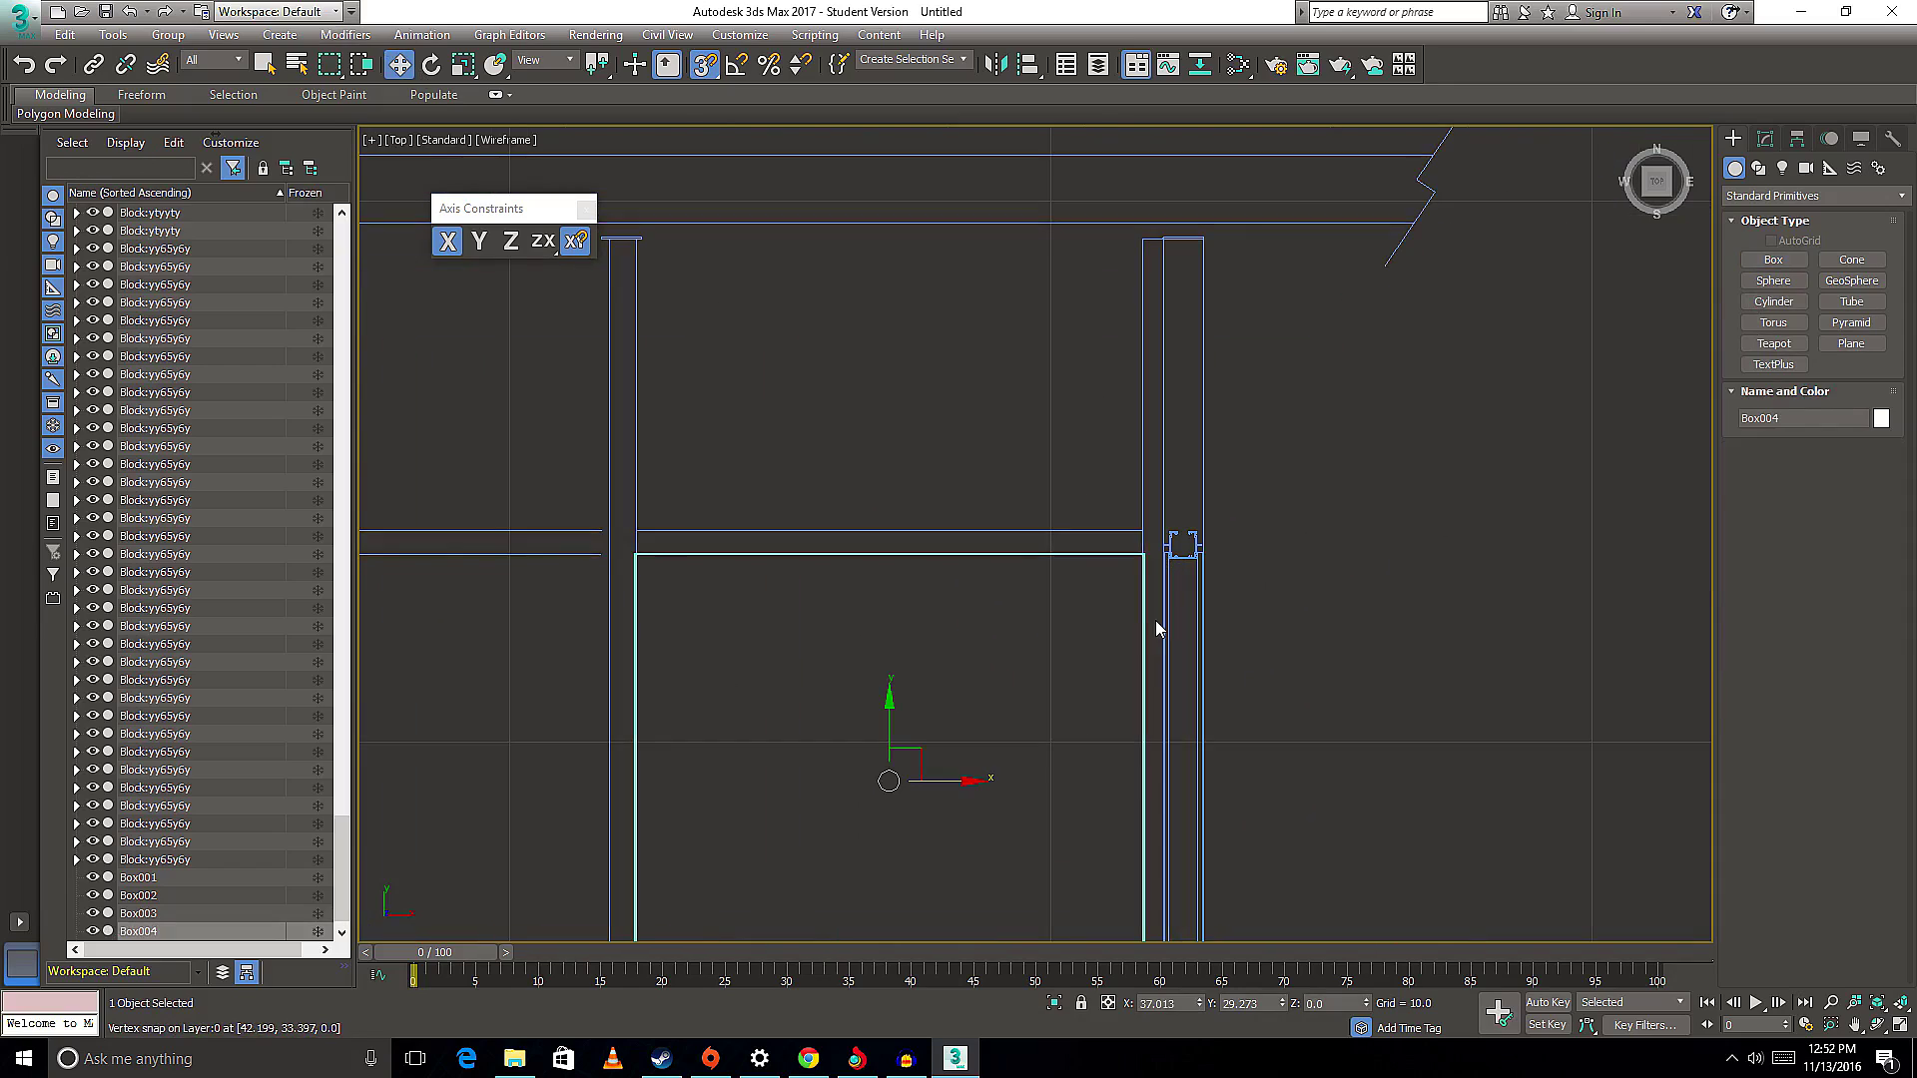
left_click(890, 720)
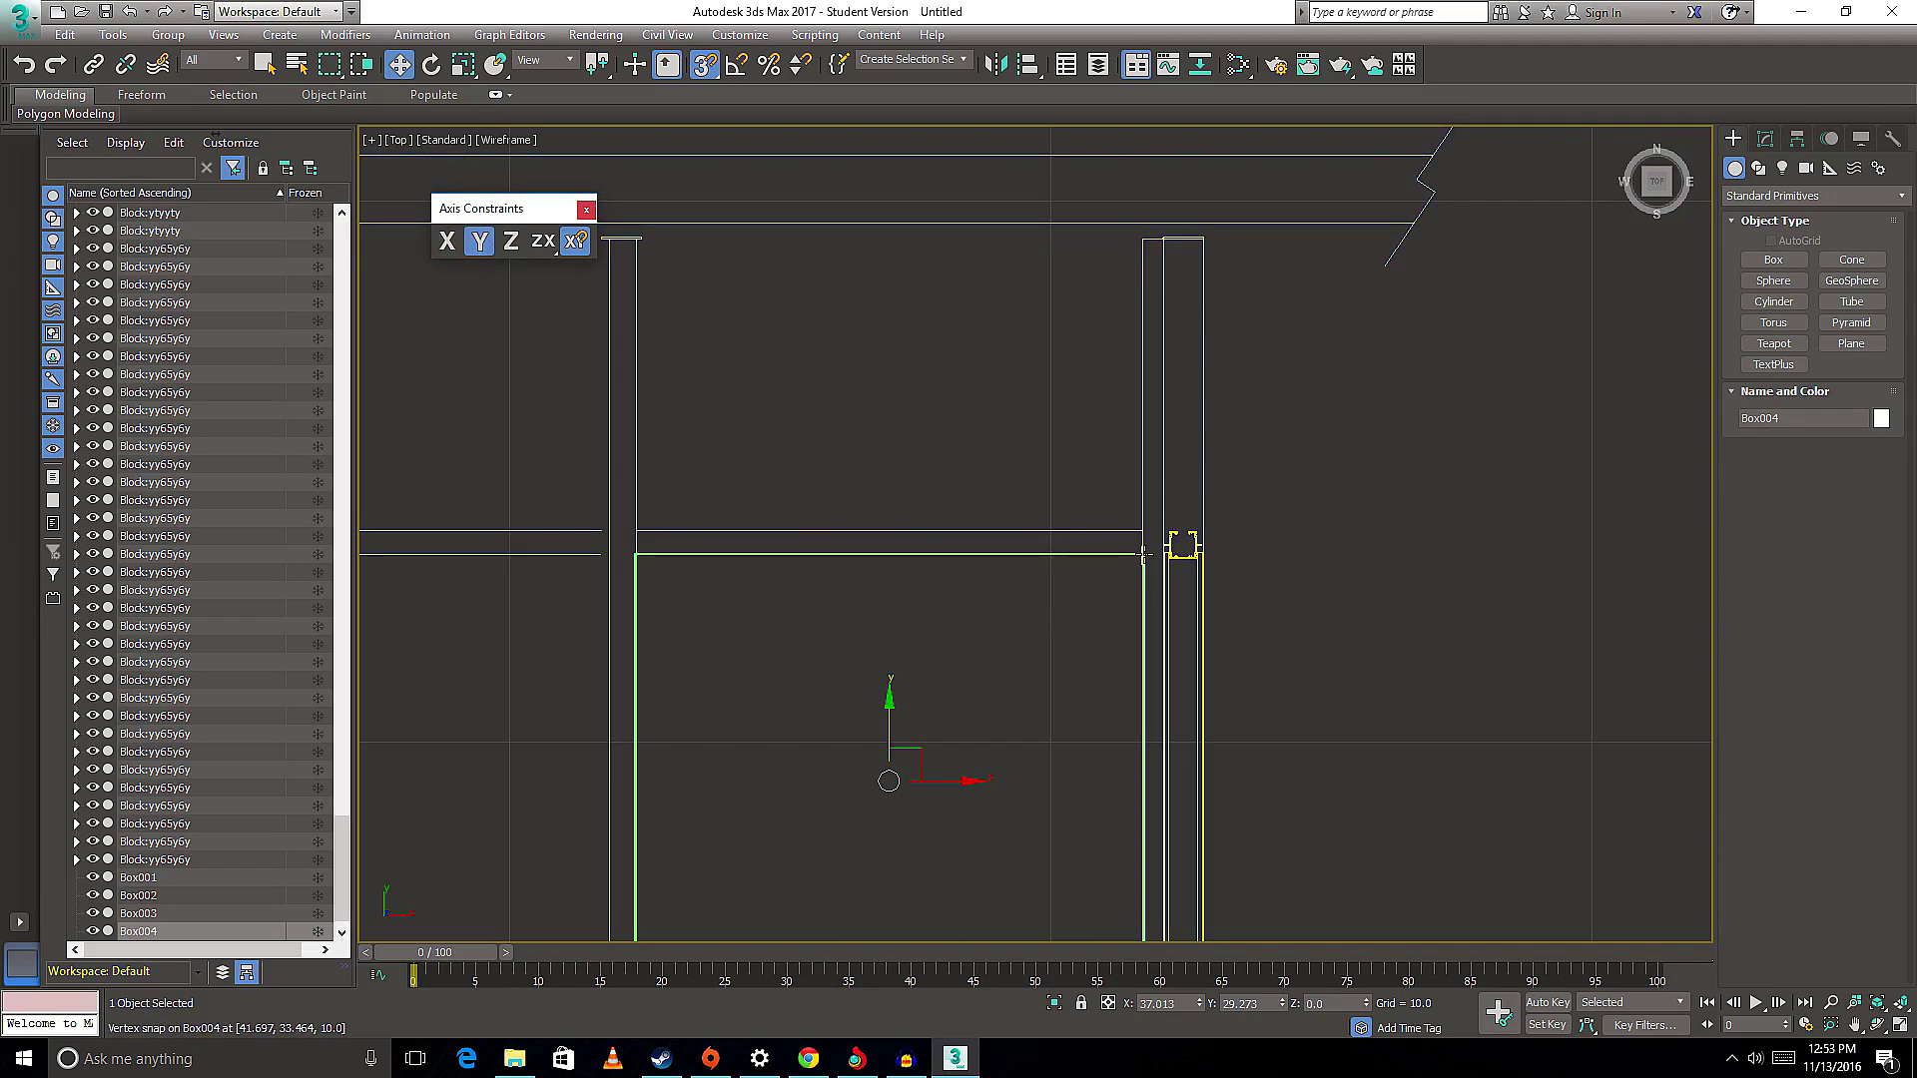
- Shift-drag Box004 up into the pane above as instance Box005, then add an Edit Poly modifier
mouse_move(1139, 562)
left_mouse_down()
mouse_move(1124, 305)
mouse_move(1141, 237)
left_mouse_up()
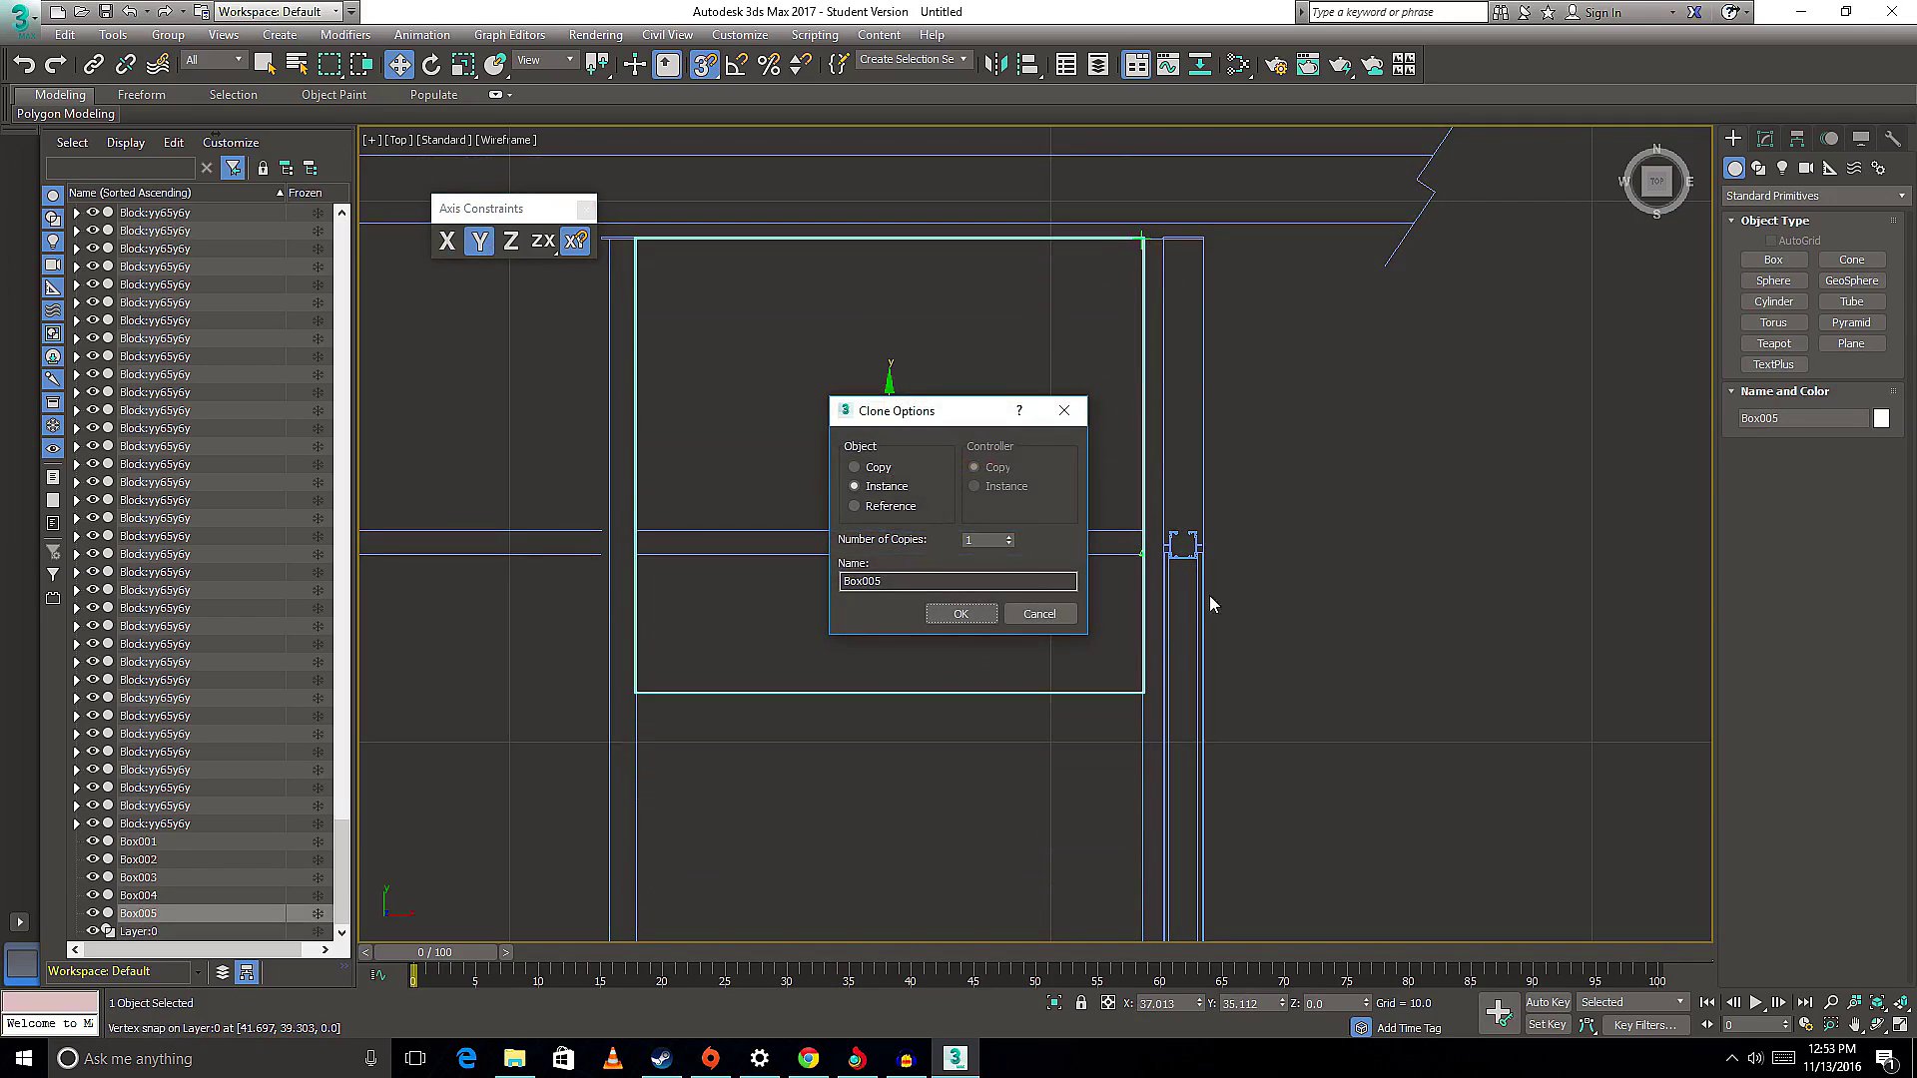
key("Return")
left_click(1765, 137)
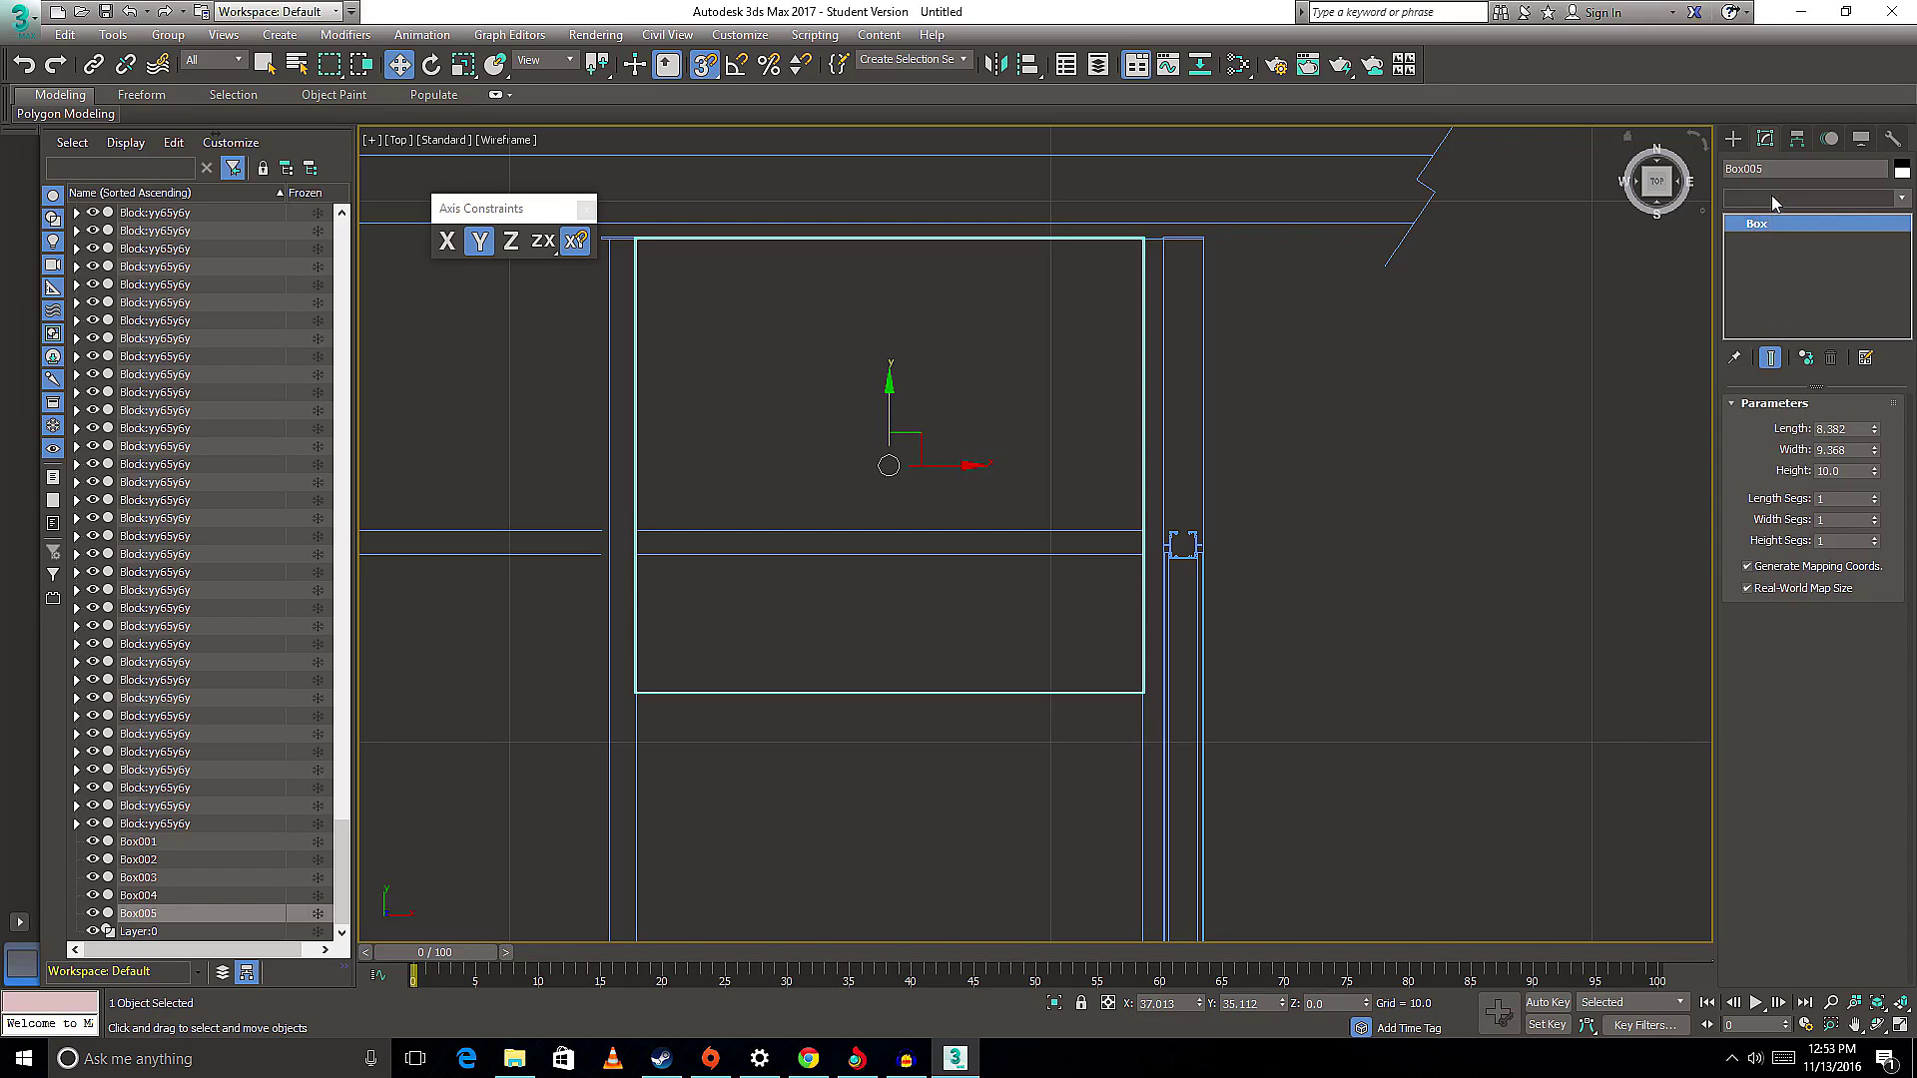
left_click(1771, 196)
left_click(1776, 270)
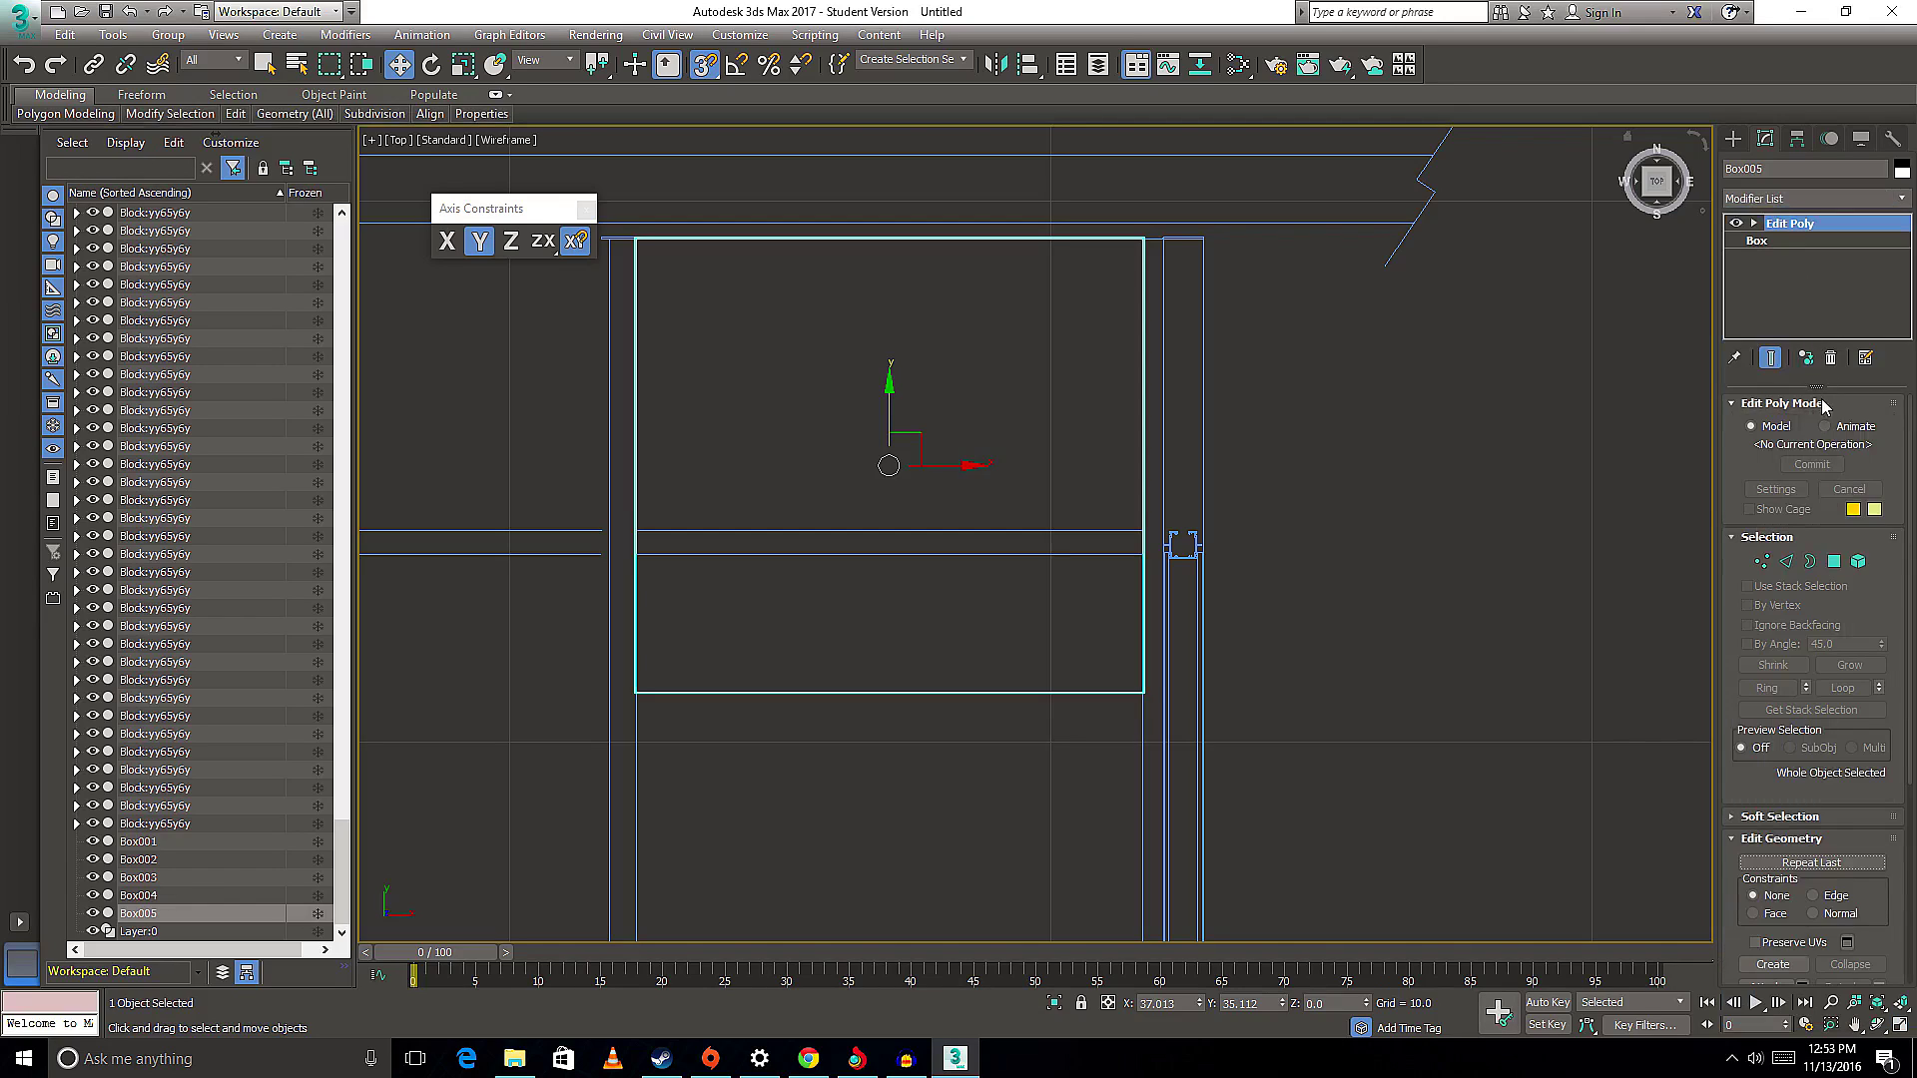
- Move Box005's four bottom vertices along Y, snapping them onto the horizontal frame rail
left_click(1763, 562)
left_click_drag(1198, 914, 1198, 914)
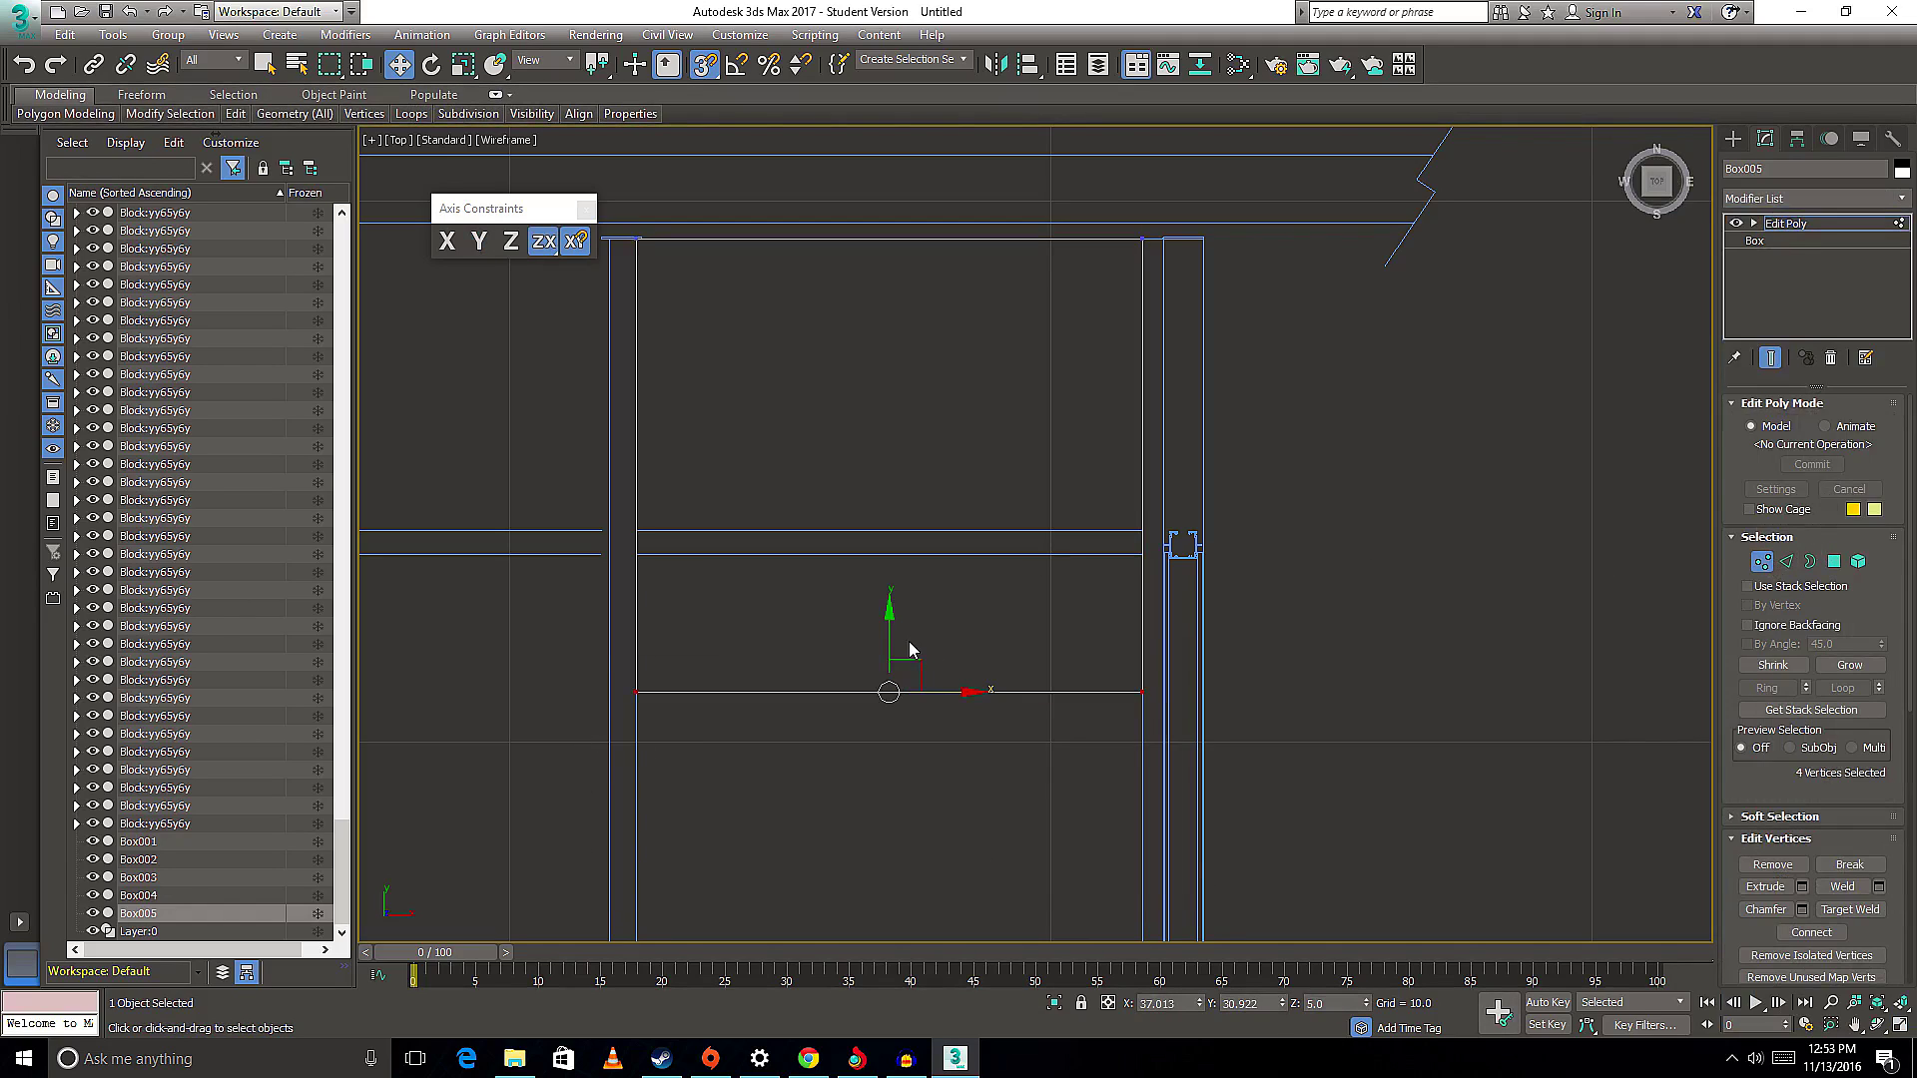
left_click_drag(890, 635, 869, 532)
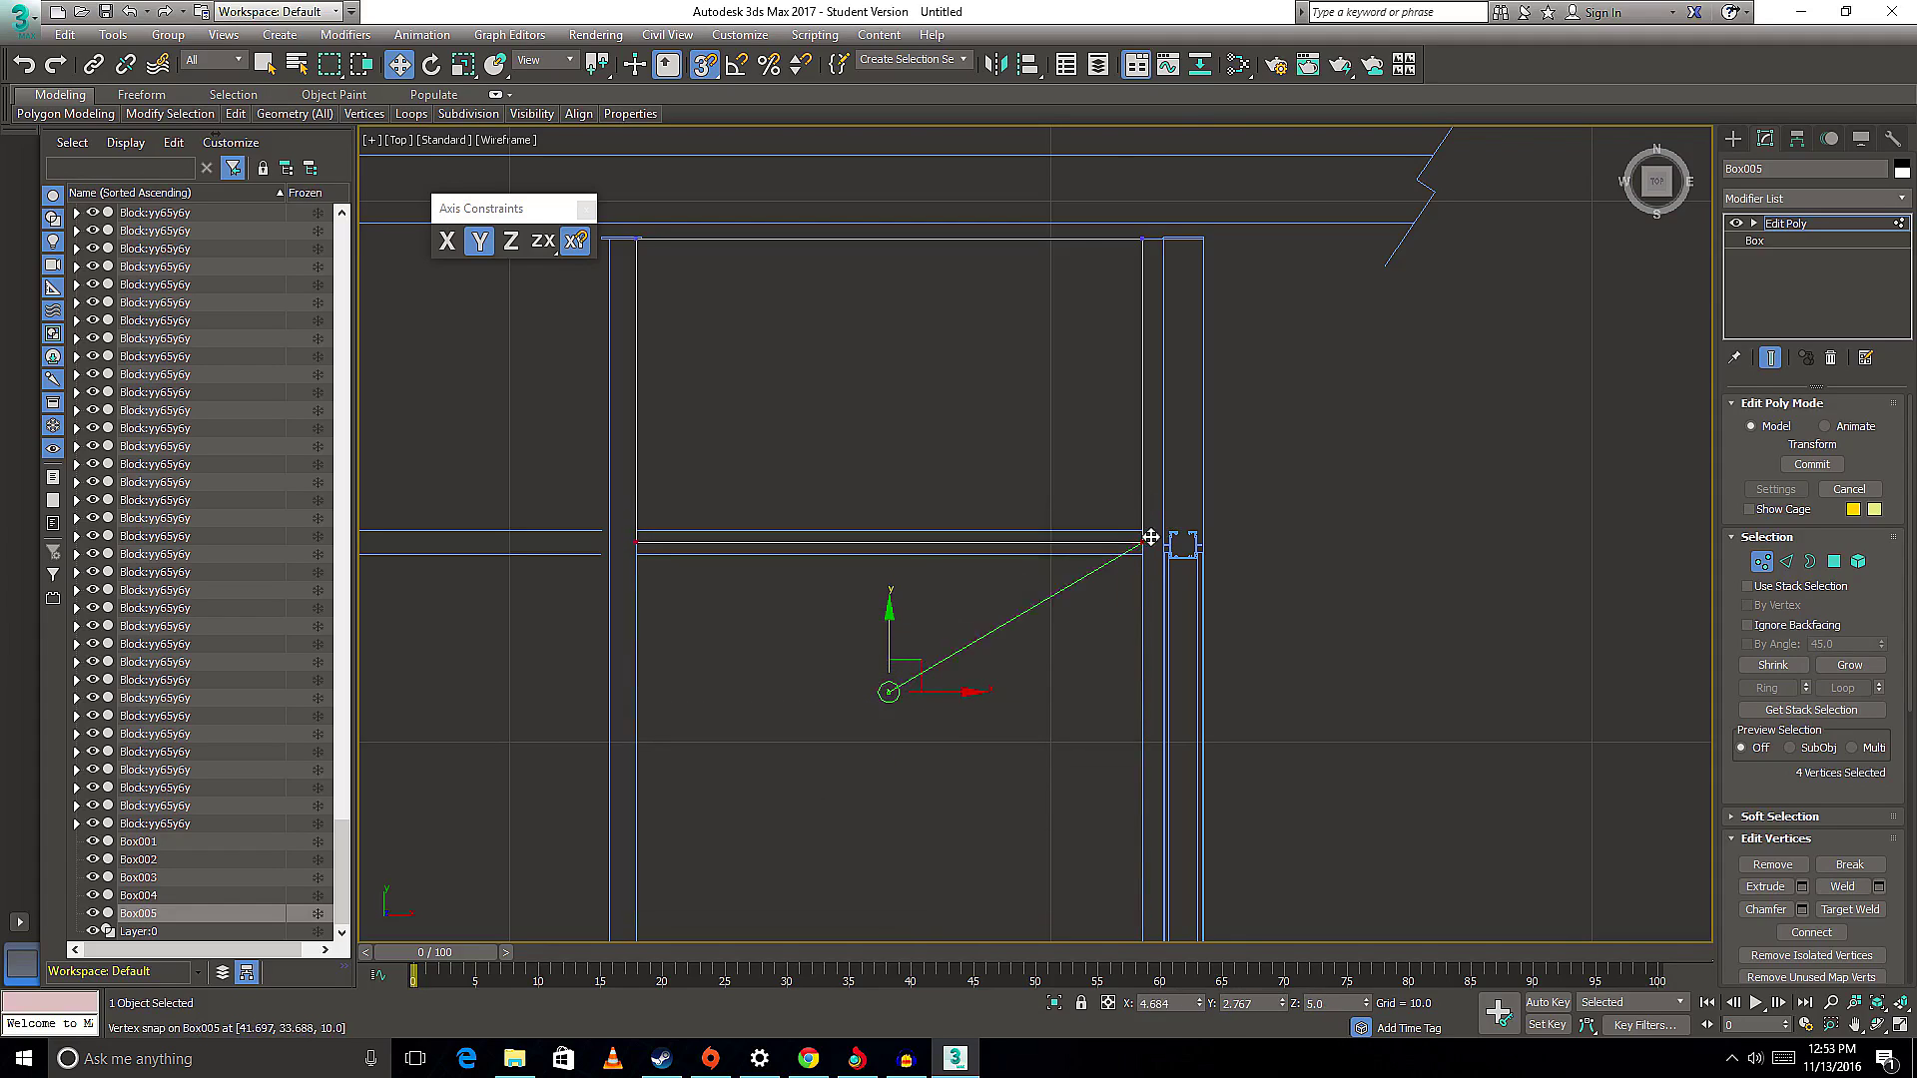
mouse_move(870, 532)
left_mouse_down()
mouse_move(1156, 533)
mouse_move(1138, 532)
left_mouse_up()
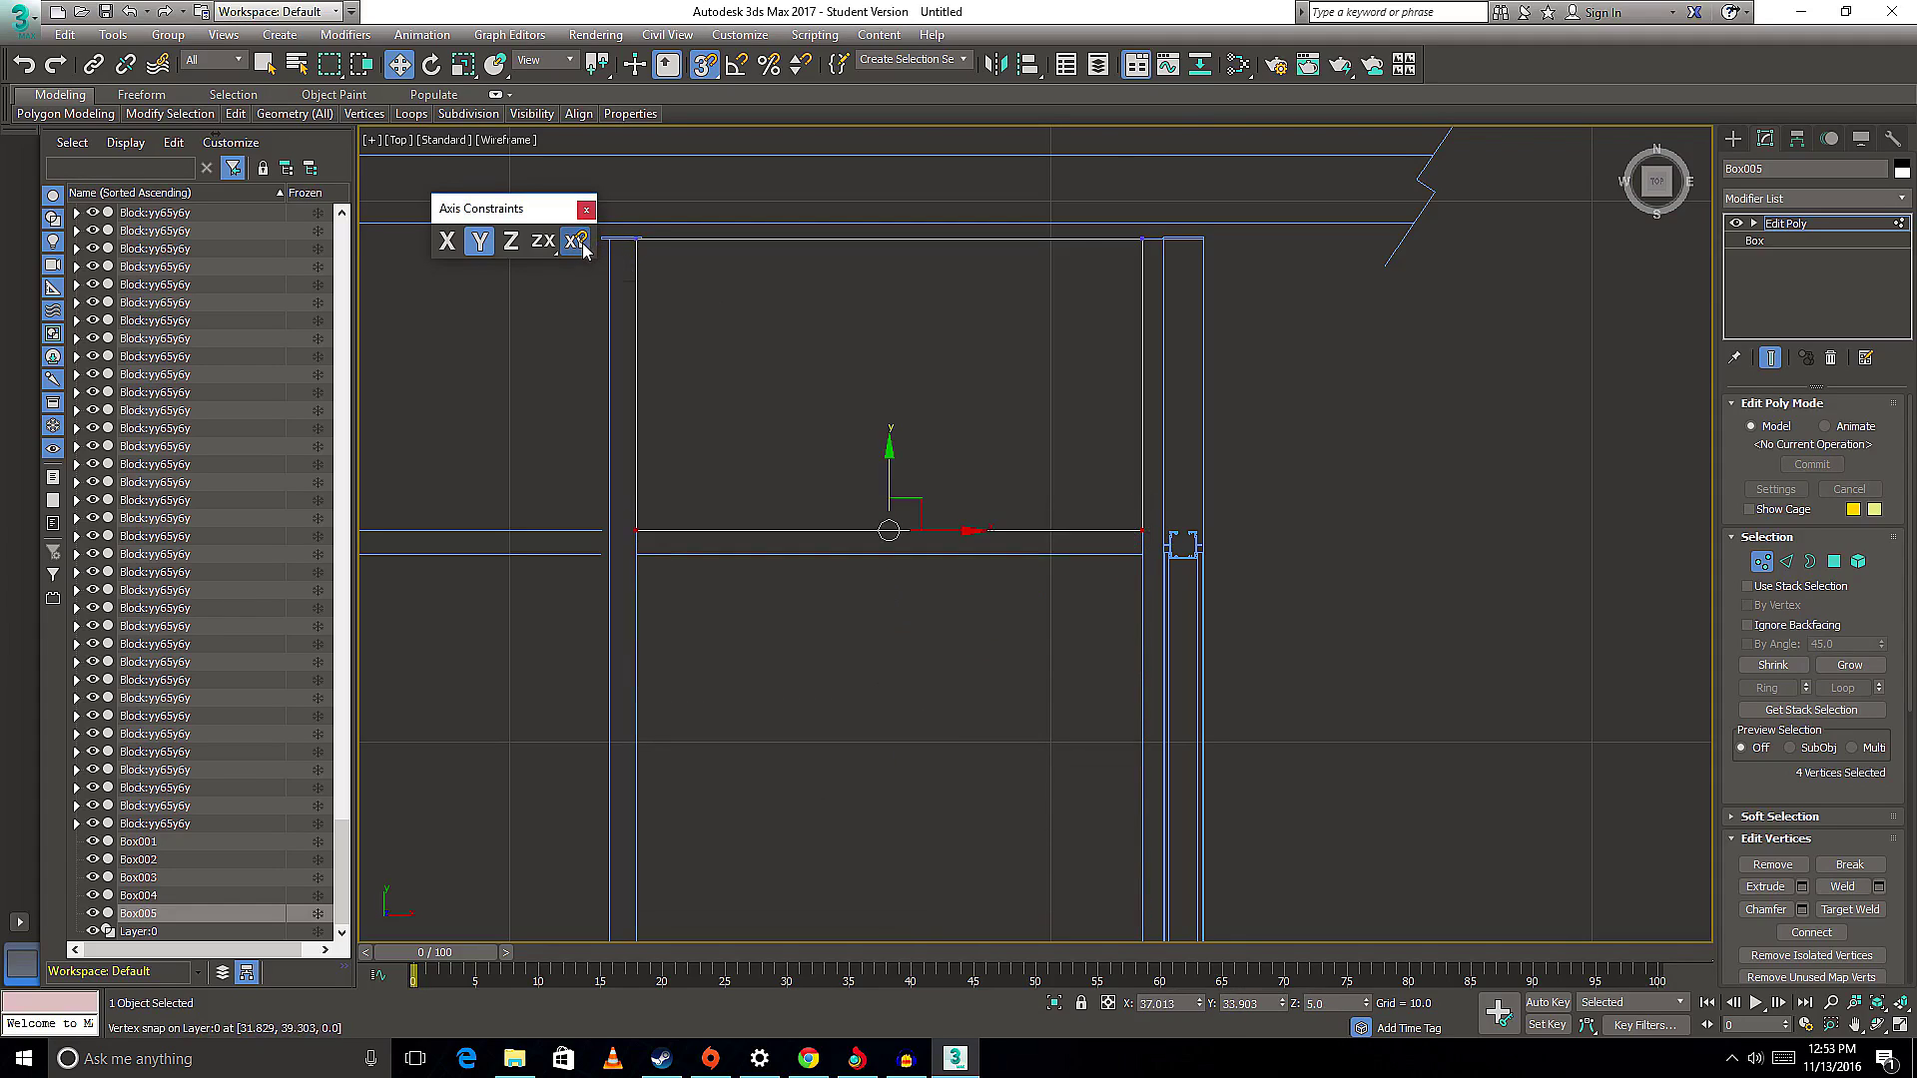
mouse_move(885, 472)
left_mouse_down()
mouse_move(1172, 661)
mouse_move(1028, 764)
left_mouse_up()
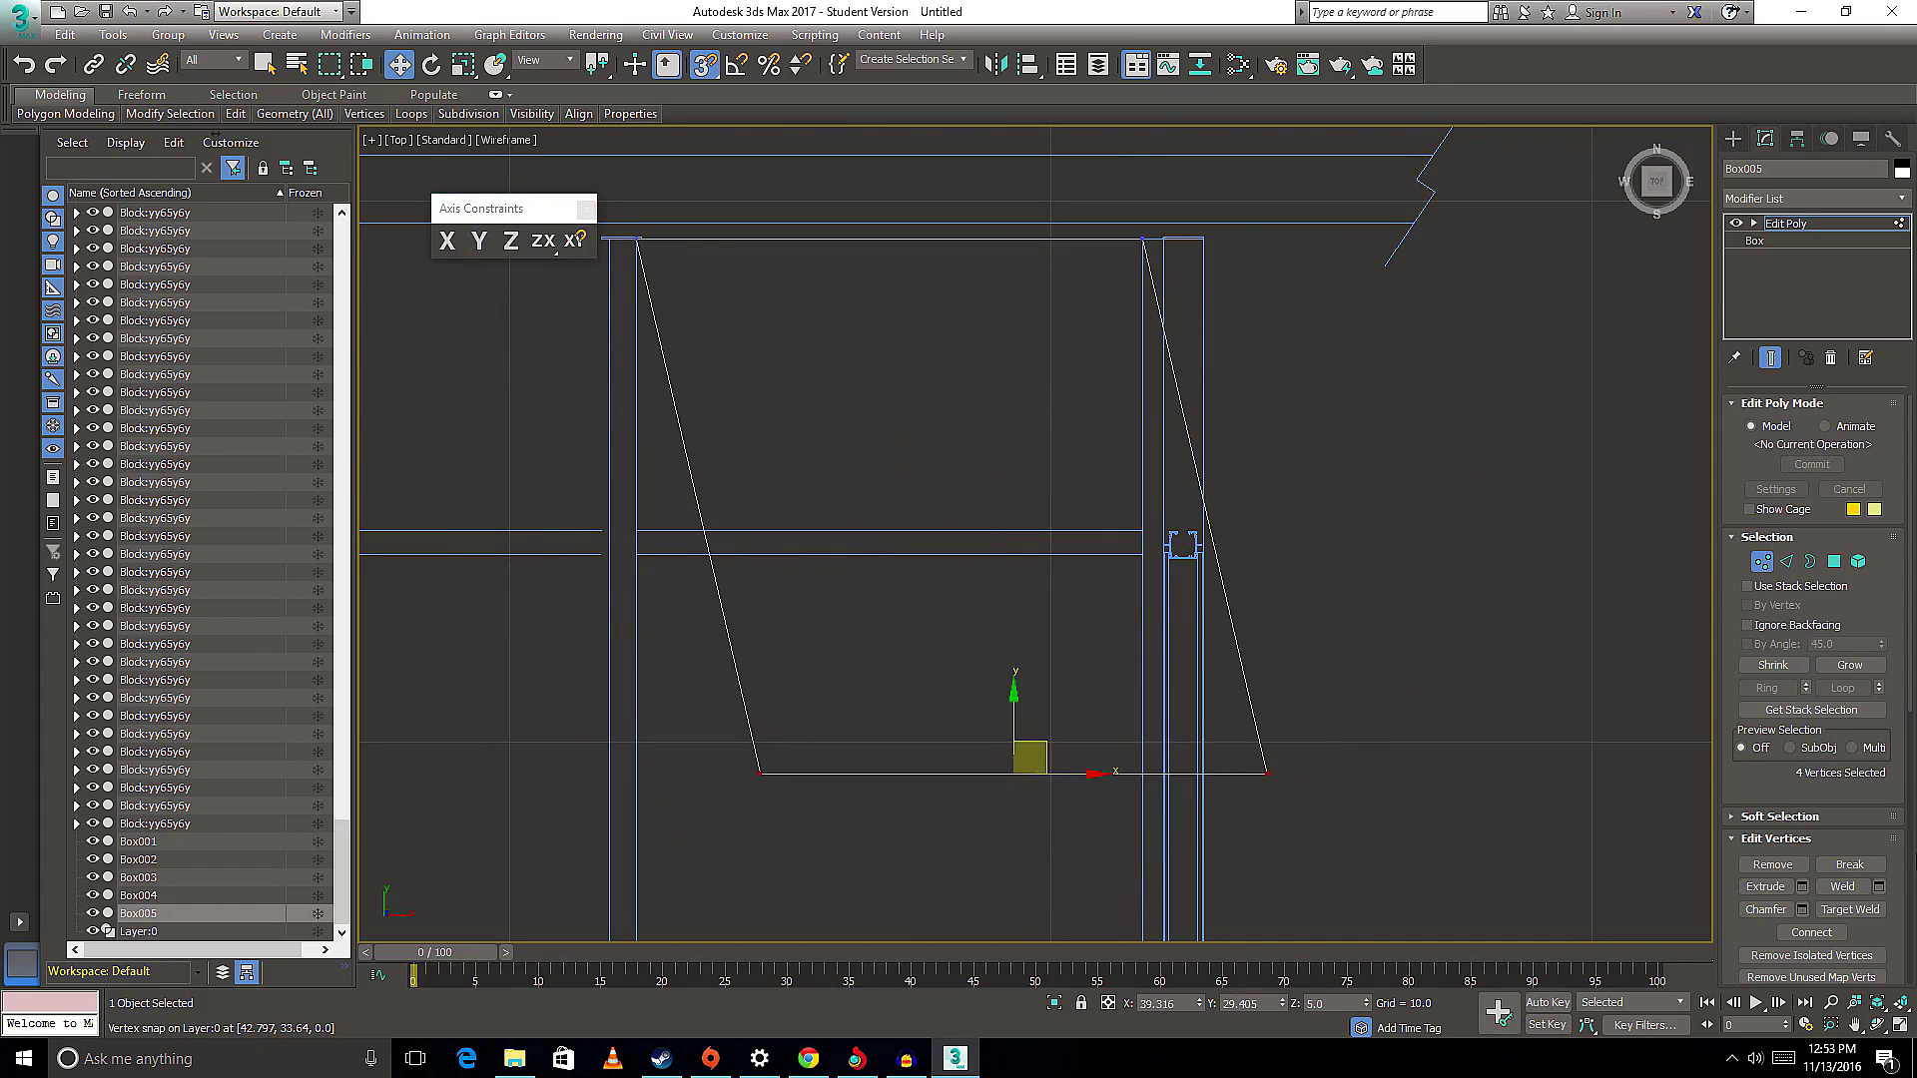
key("ctrl+z")
mouse_move(889, 465)
left_mouse_down()
mouse_move(1158, 595)
mouse_move(888, 531)
mouse_move(638, 539)
mouse_move(642, 524)
left_mouse_up()
- Zoom out and pan the Top viewport to show the full window elevation
scroll(1099, 719, "down", 5)
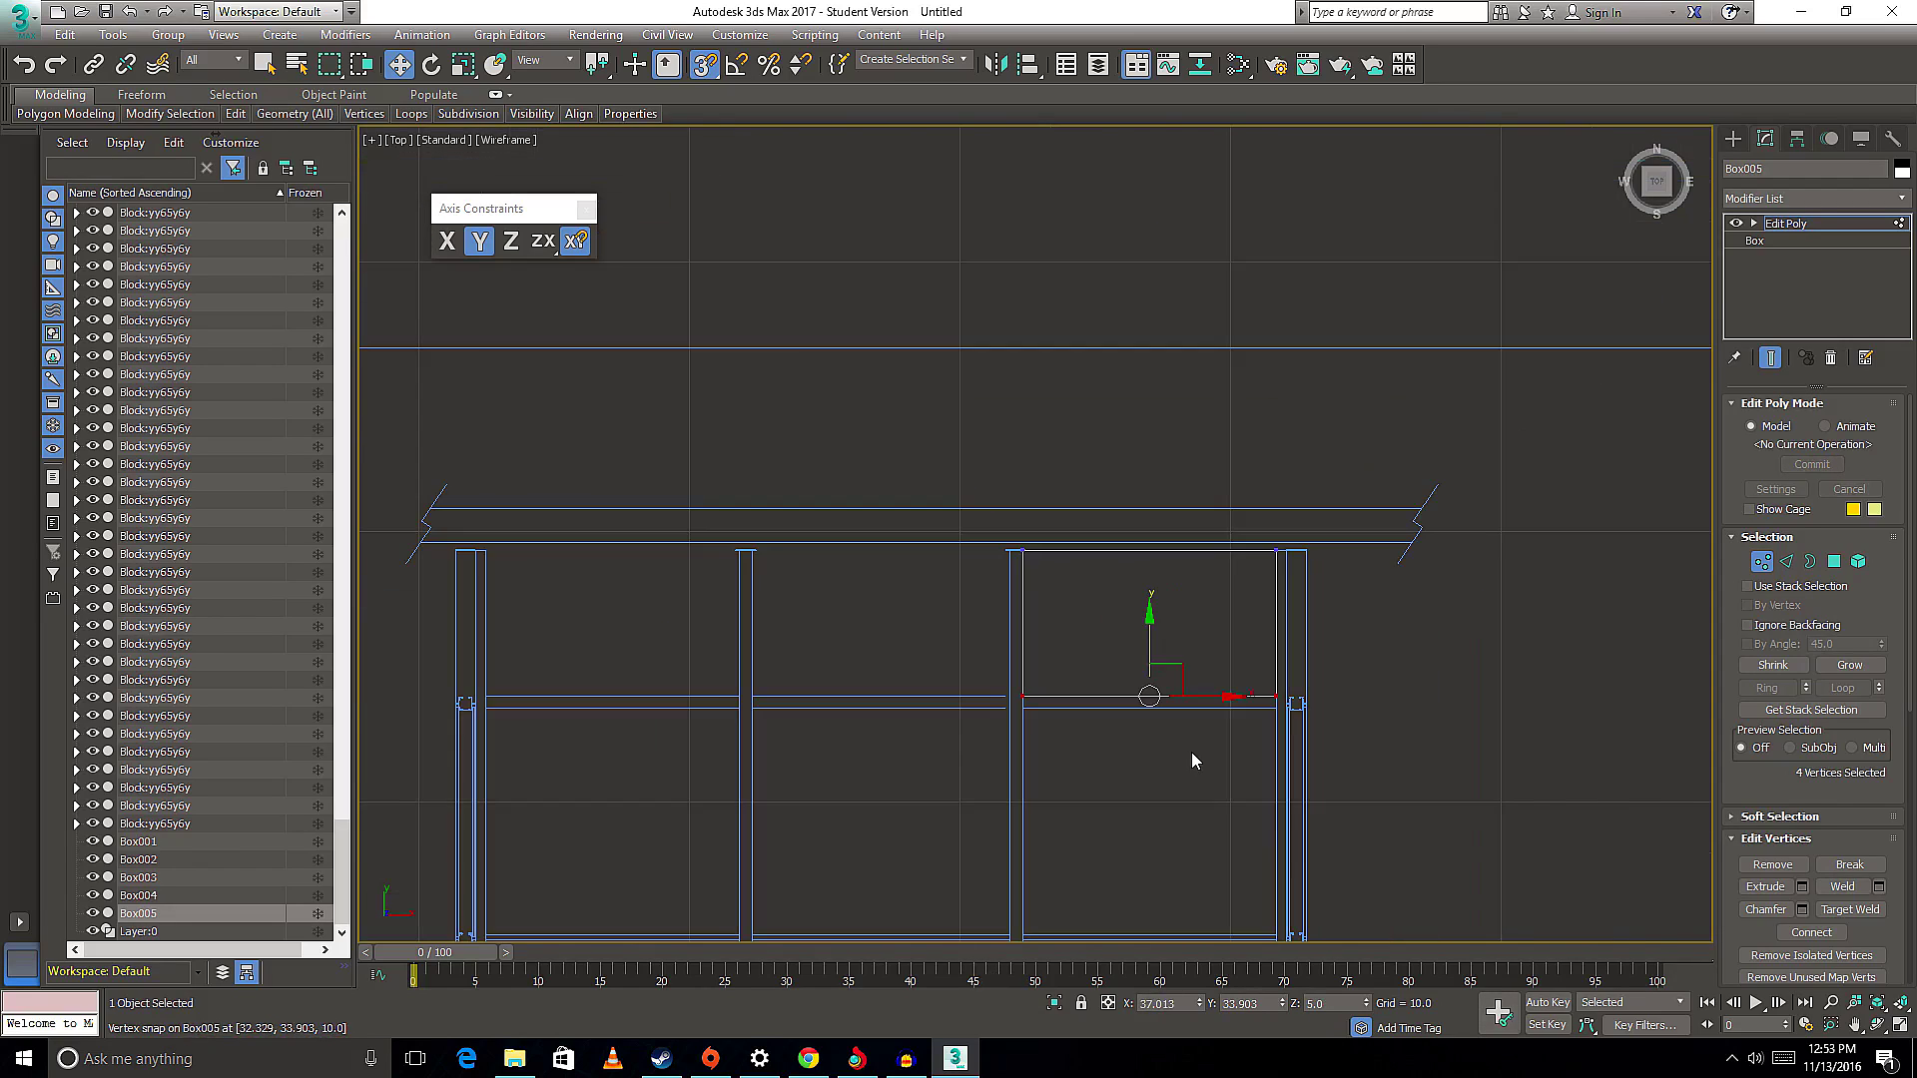
middle_click_drag(1193, 762, 1484, 415)
scroll(1390, 524, "down", 1)
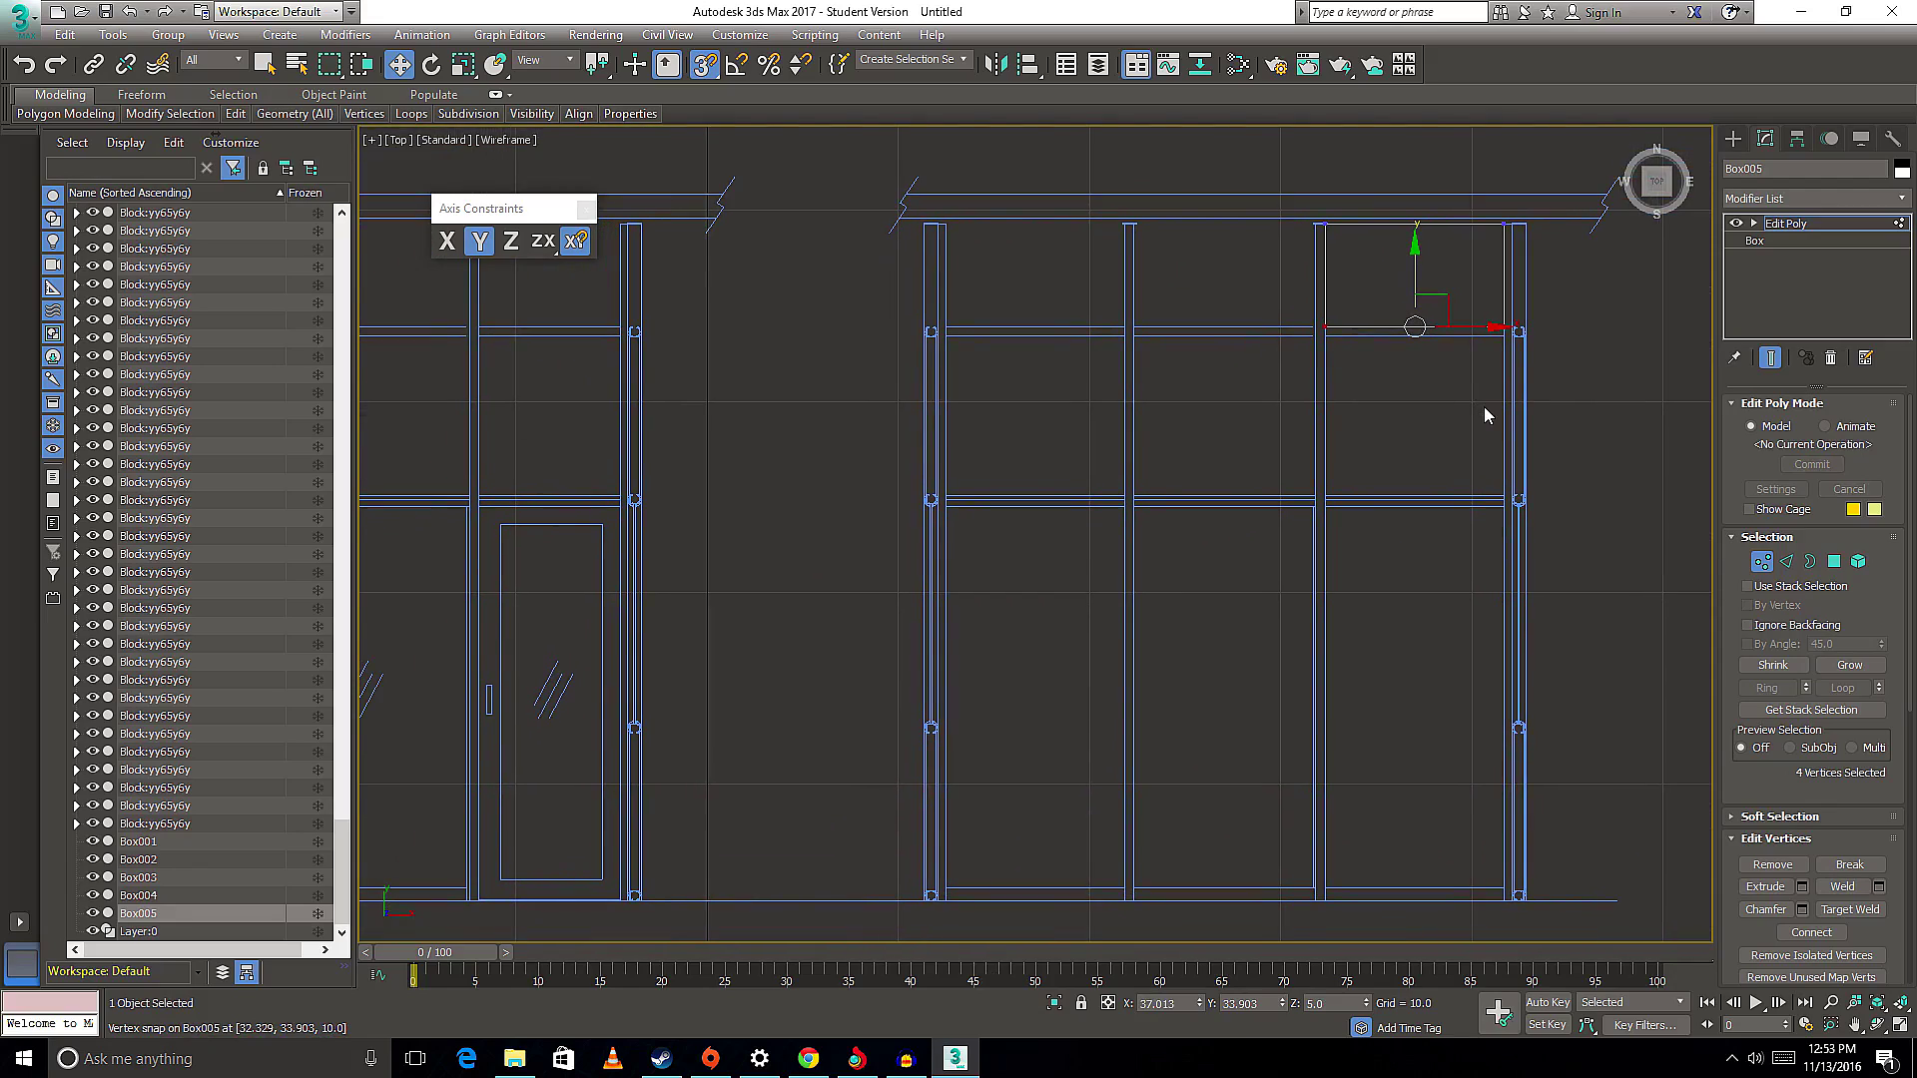